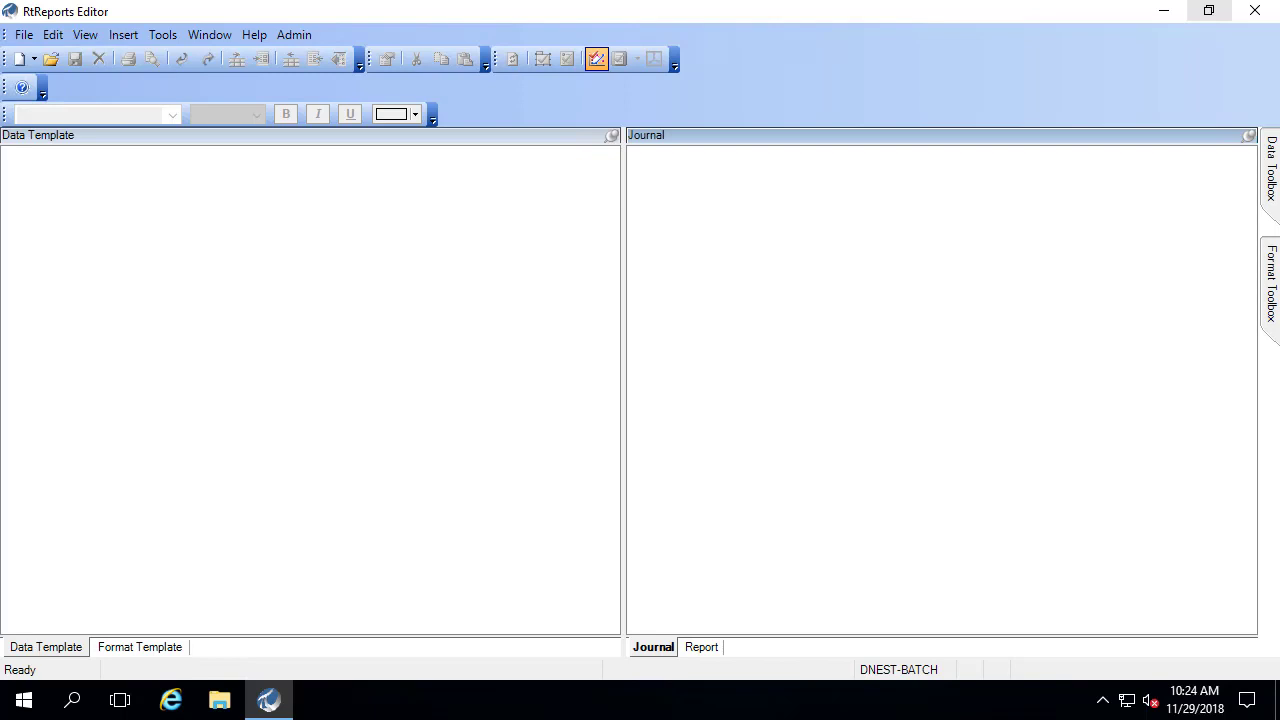
- Create a new Time Report Template named 'Daily Report'
left_click(23, 34)
mouse_move(53, 60)
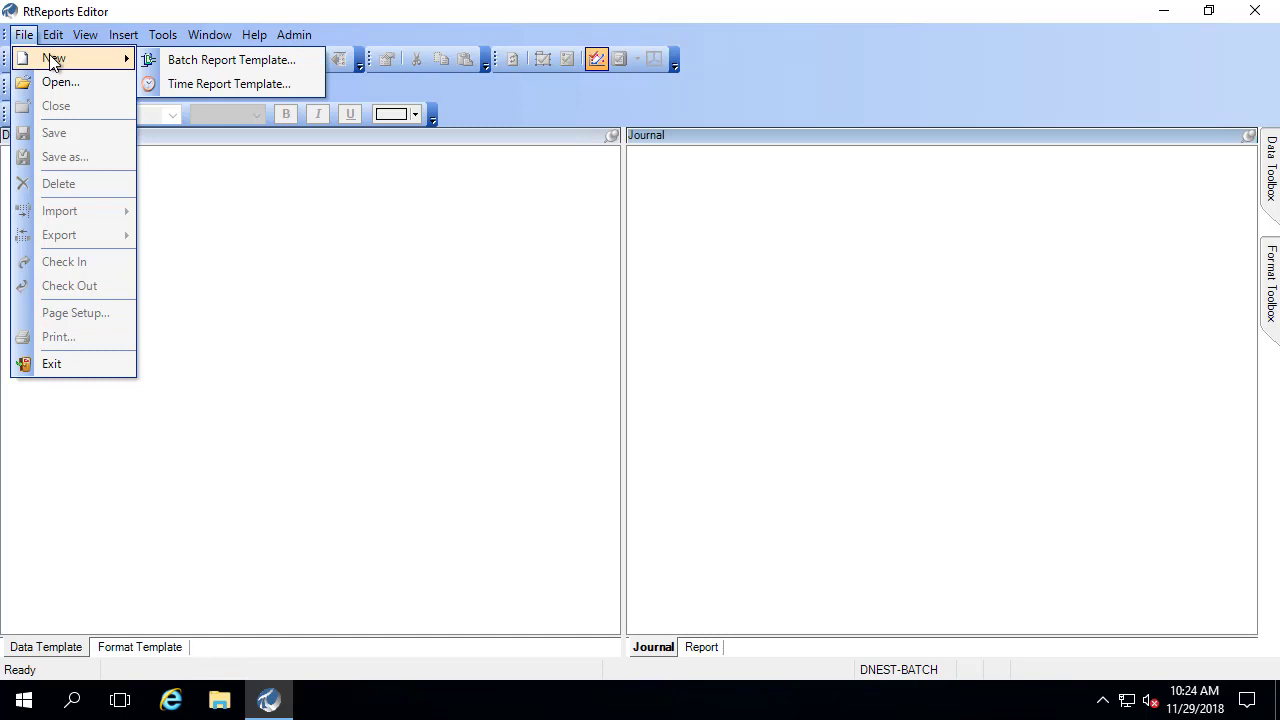
left_click(226, 86)
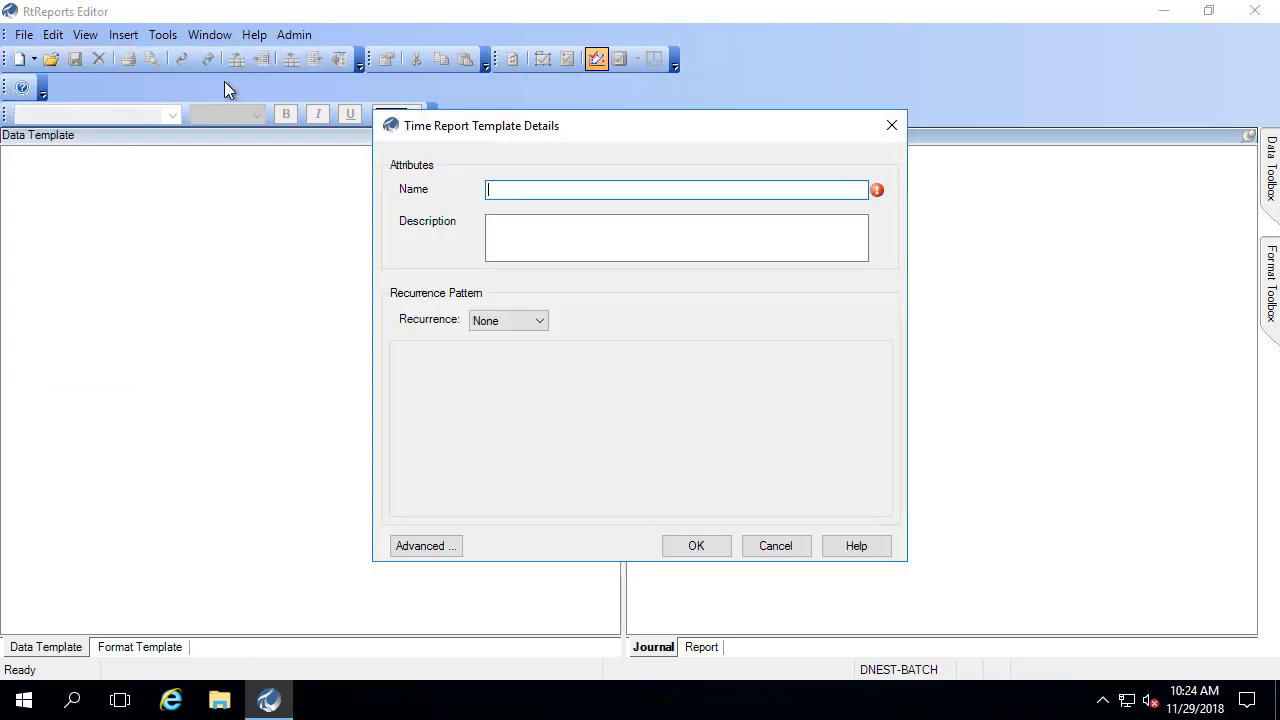
type("Daily Report")
- Make it recur every 1 day with a 6:00 AM reference start
left_click(547, 320)
left_click(513, 378)
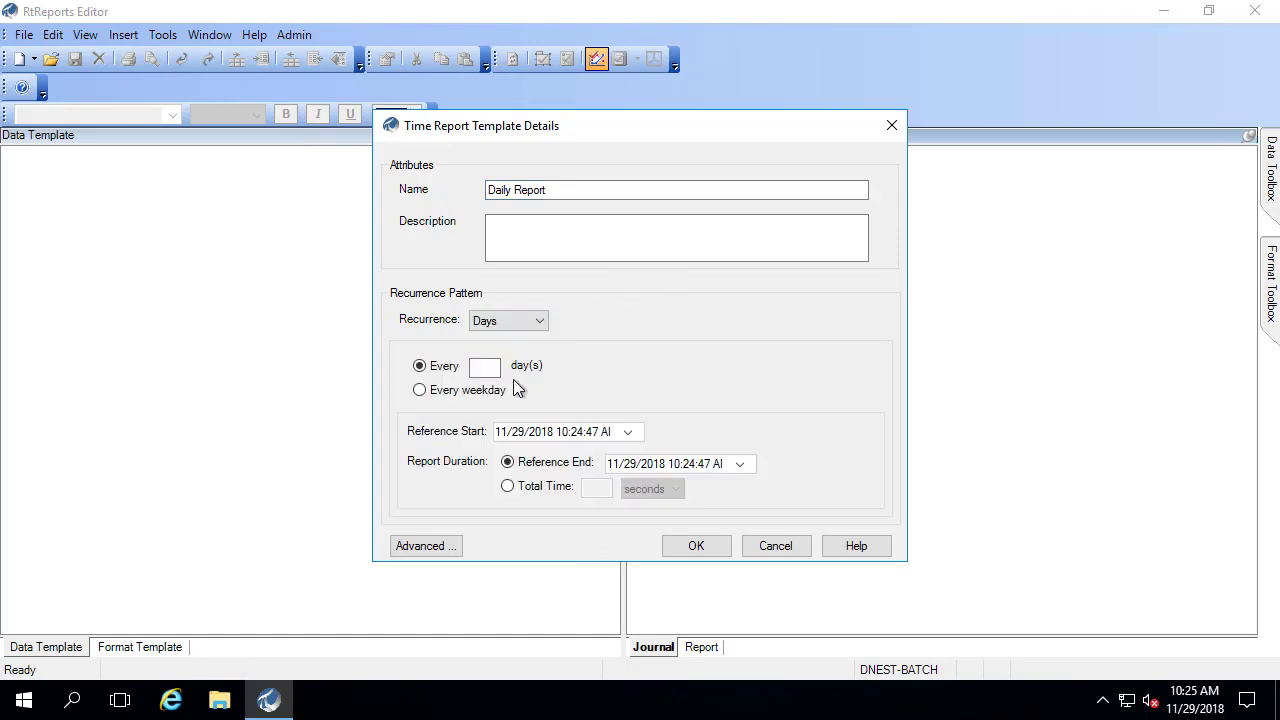
left_click(490, 368)
type("1")
left_click(564, 433)
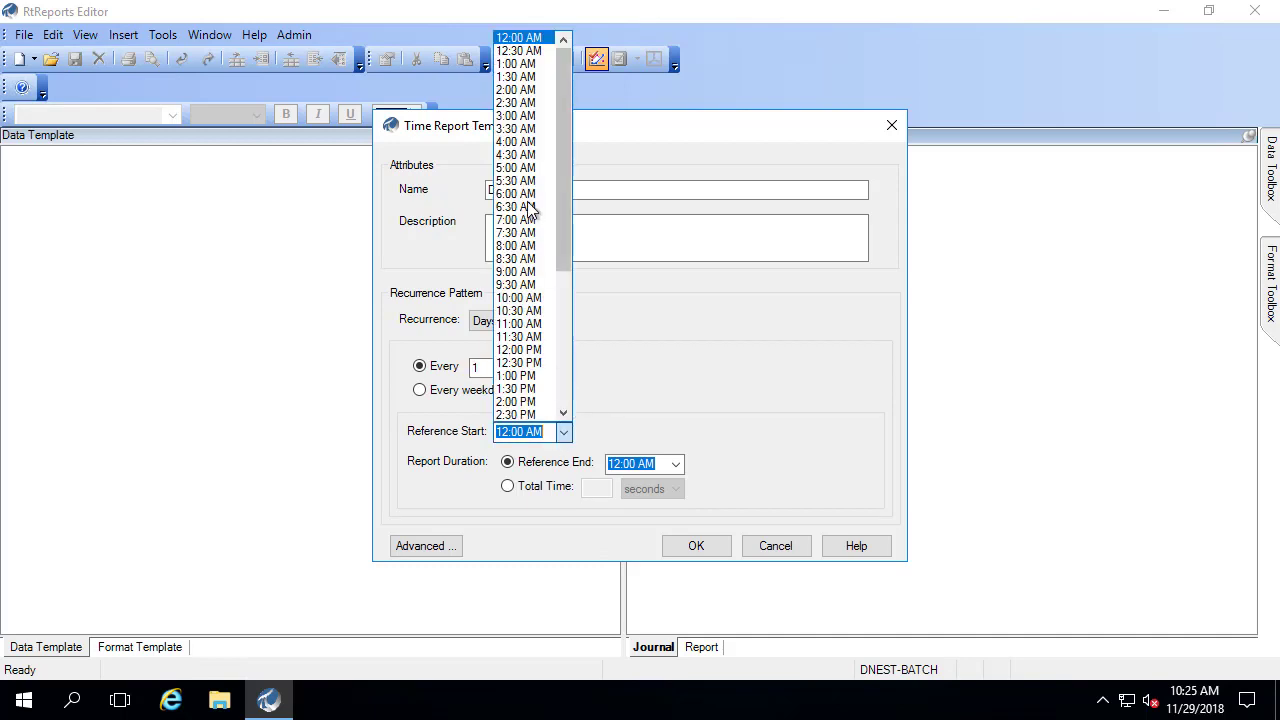
scroll(528, 200, "down", 6)
left_click(559, 143)
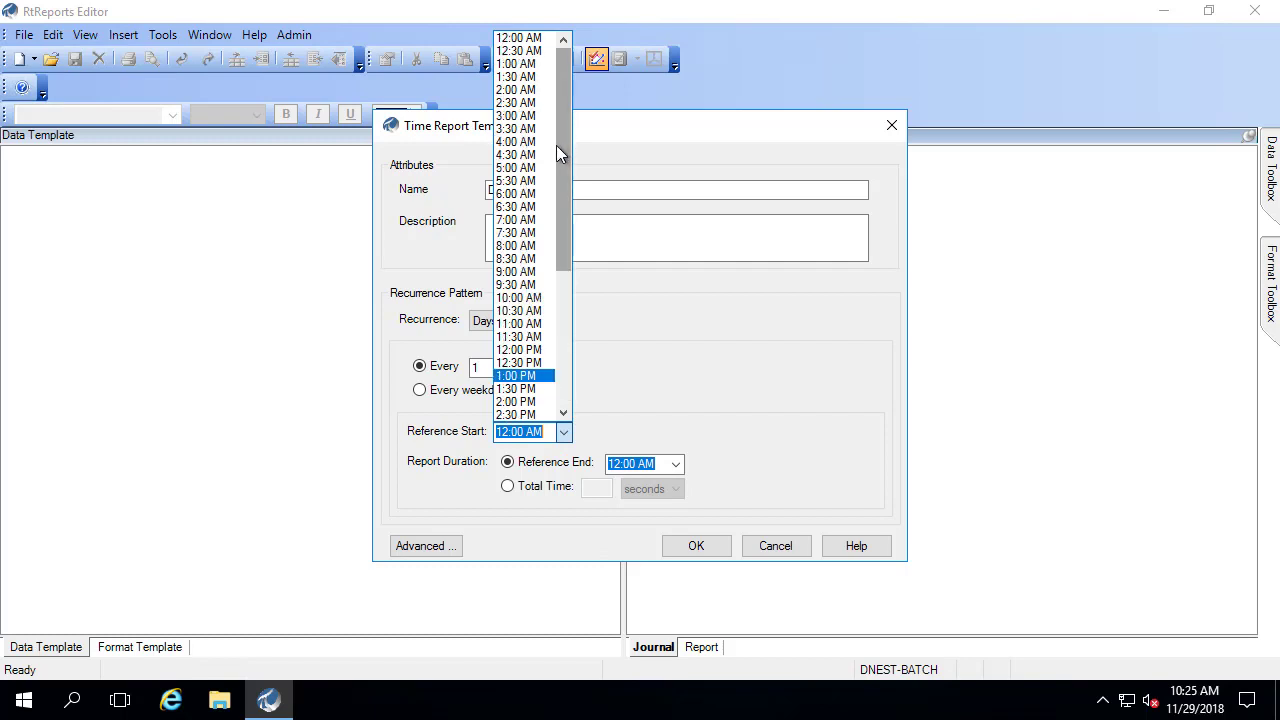
left_click(540, 196)
- Set the report's total time to 24 hours
left_click(509, 486)
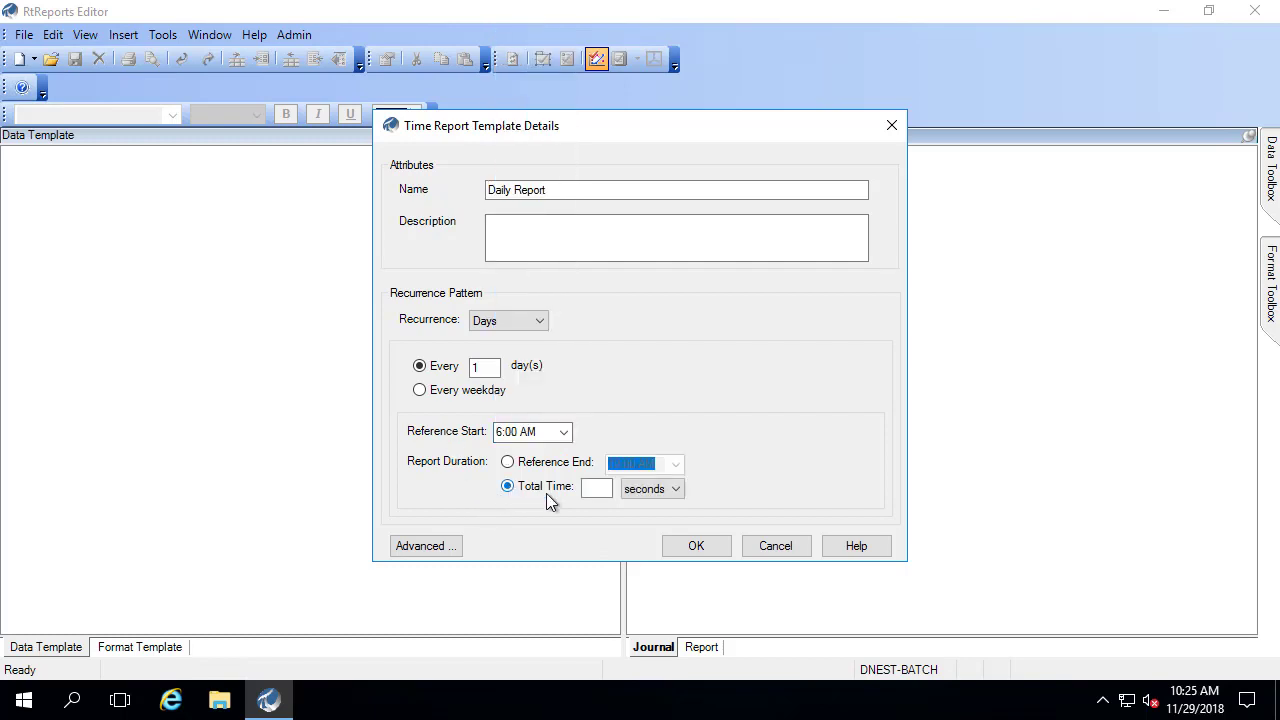
left_click(588, 489)
type("24")
left_click(674, 489)
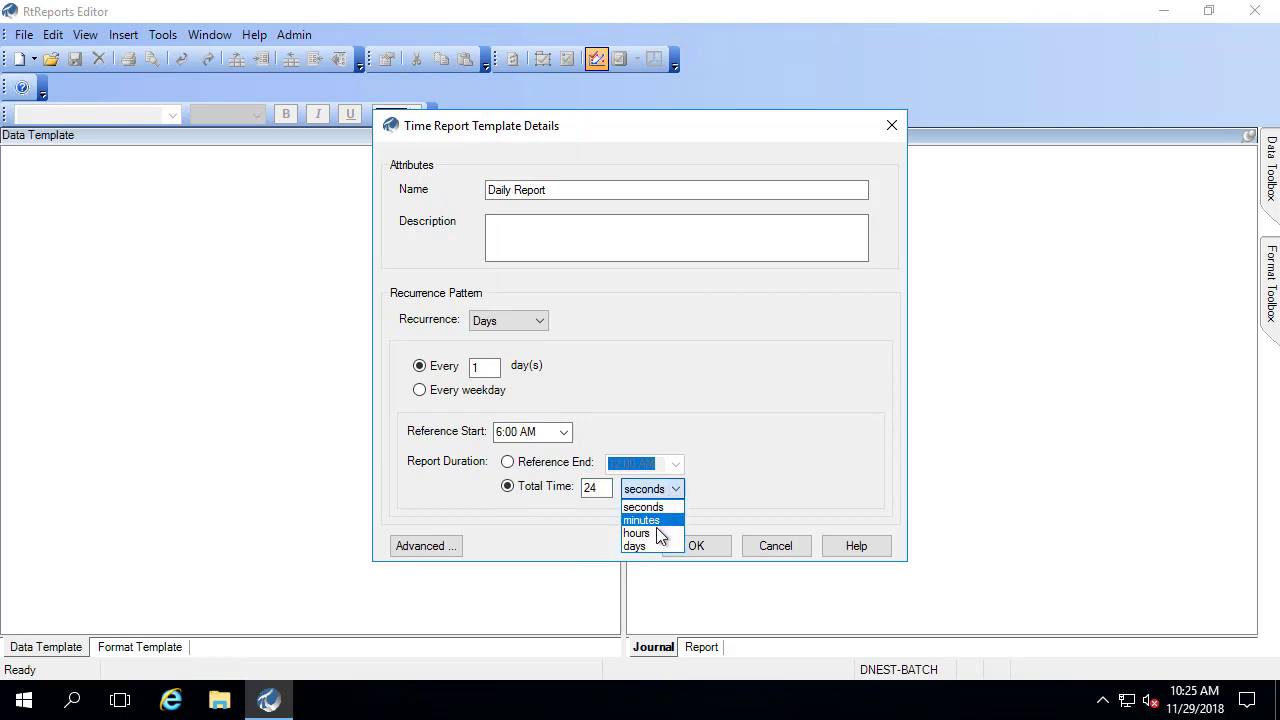
left_click(640, 533)
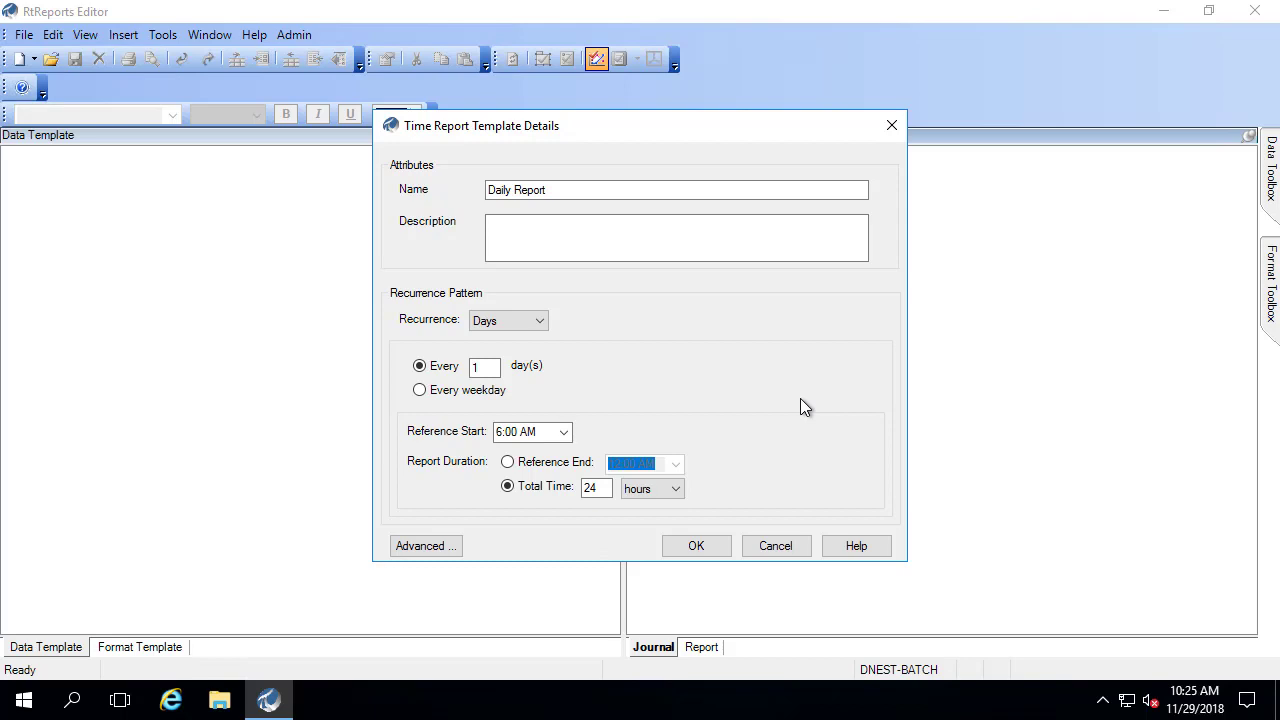
- Create the Daily Report template and start inserting a Journal Action under its Time node
left_click(704, 548)
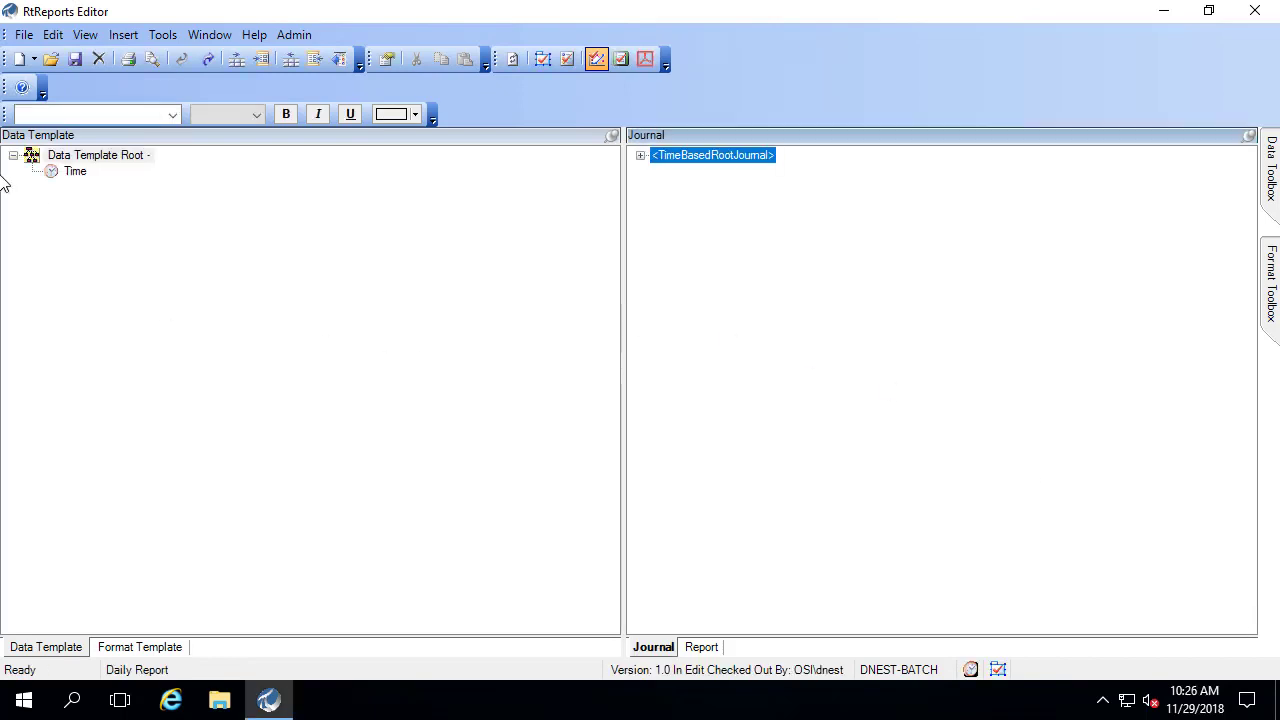
left_click(76, 172)
left_click(76, 172)
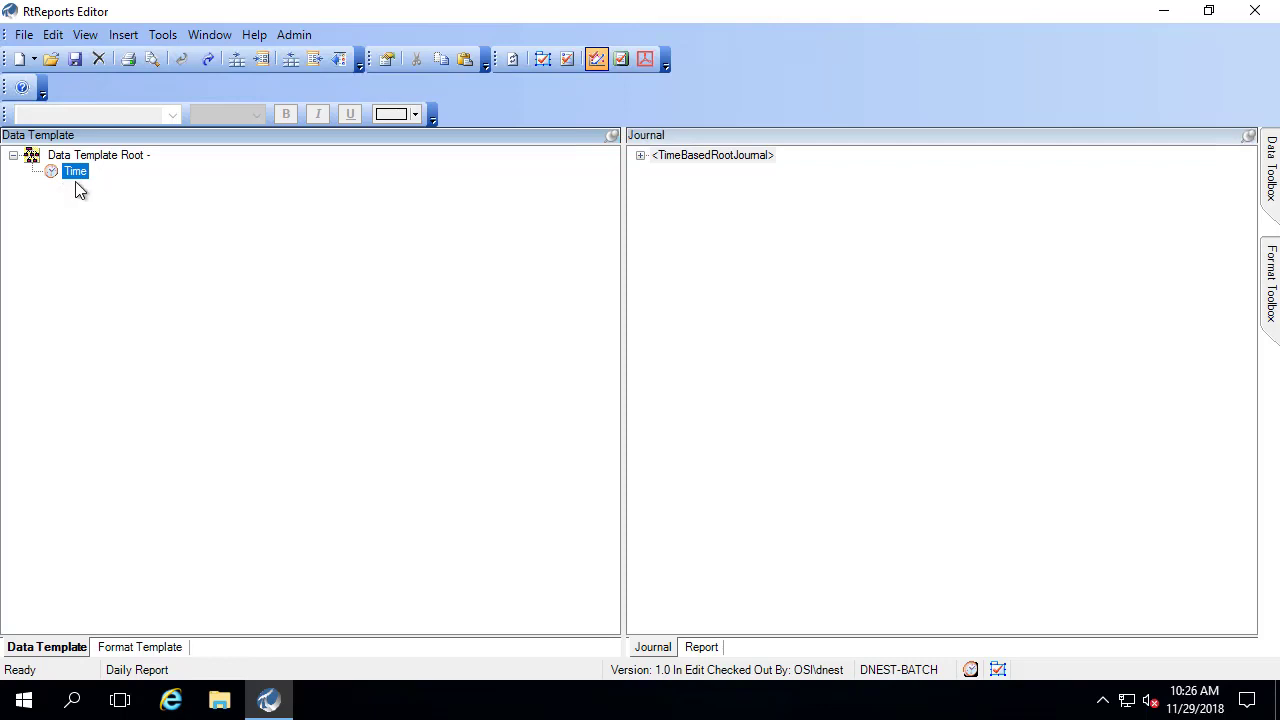
right_click(77, 172)
mouse_move(116, 366)
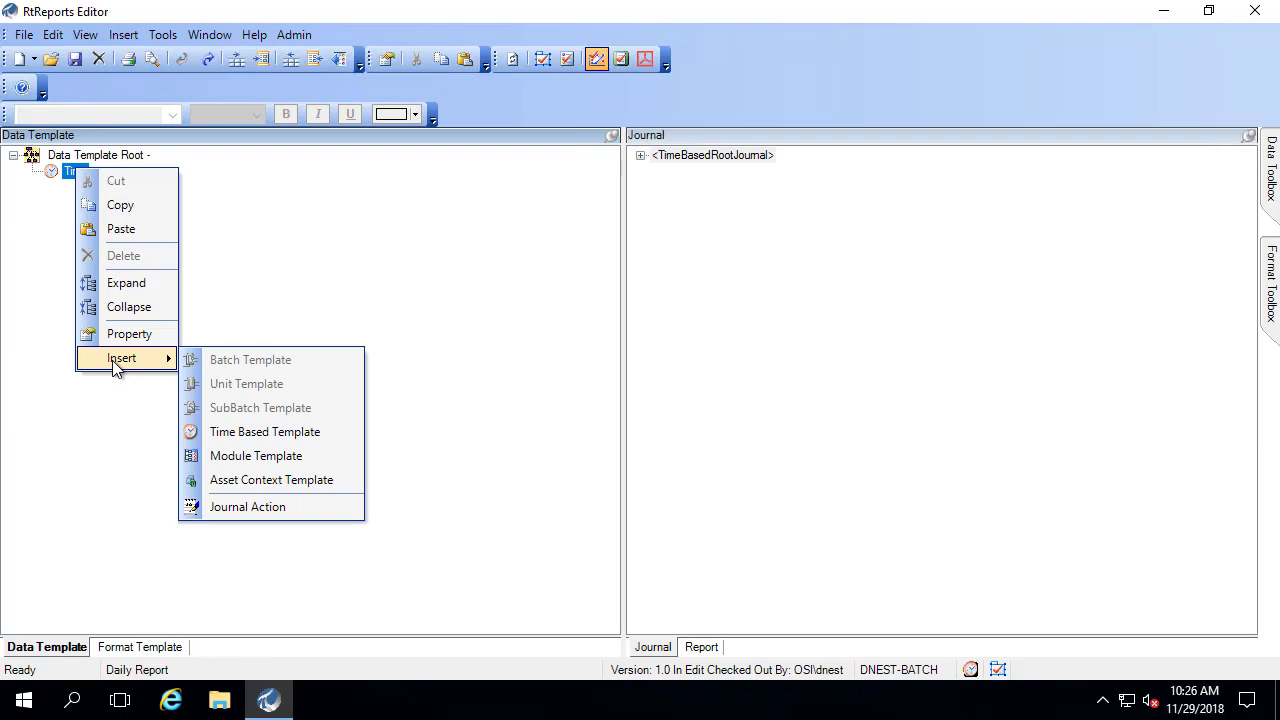
- Insert the journal action under Time and add a PITag action parameter
left_click(249, 506)
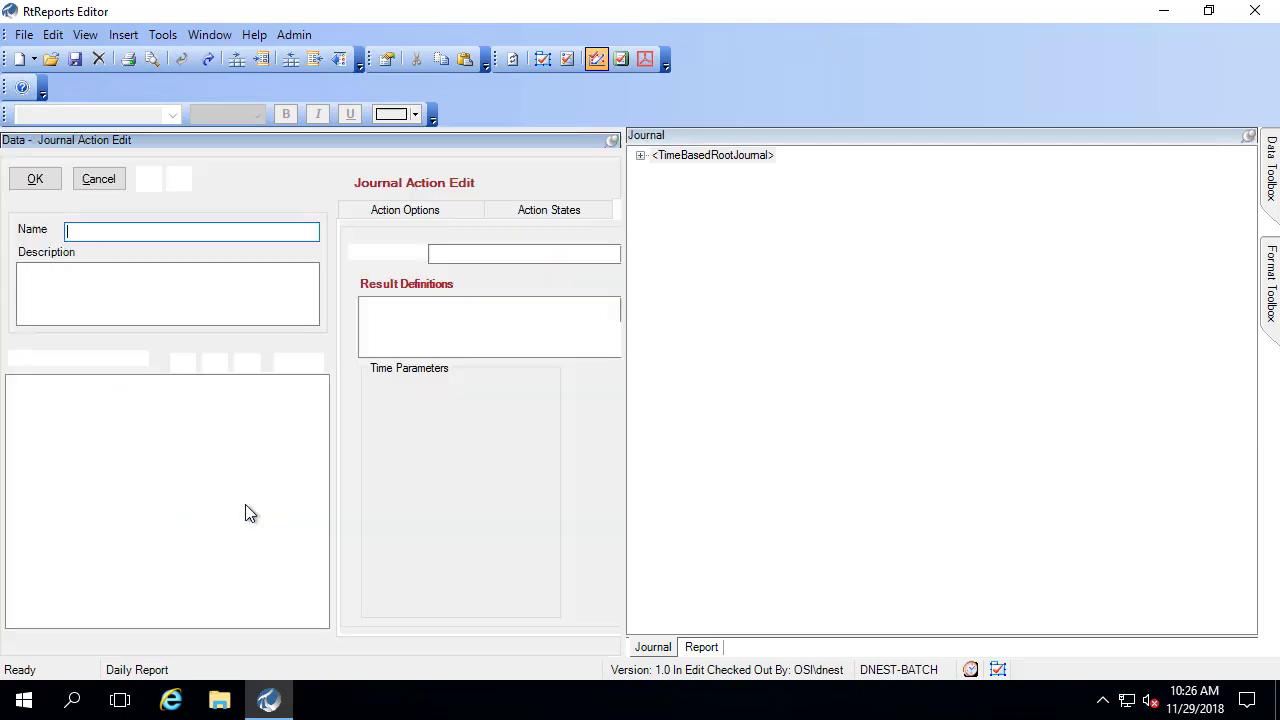
left_click(215, 366)
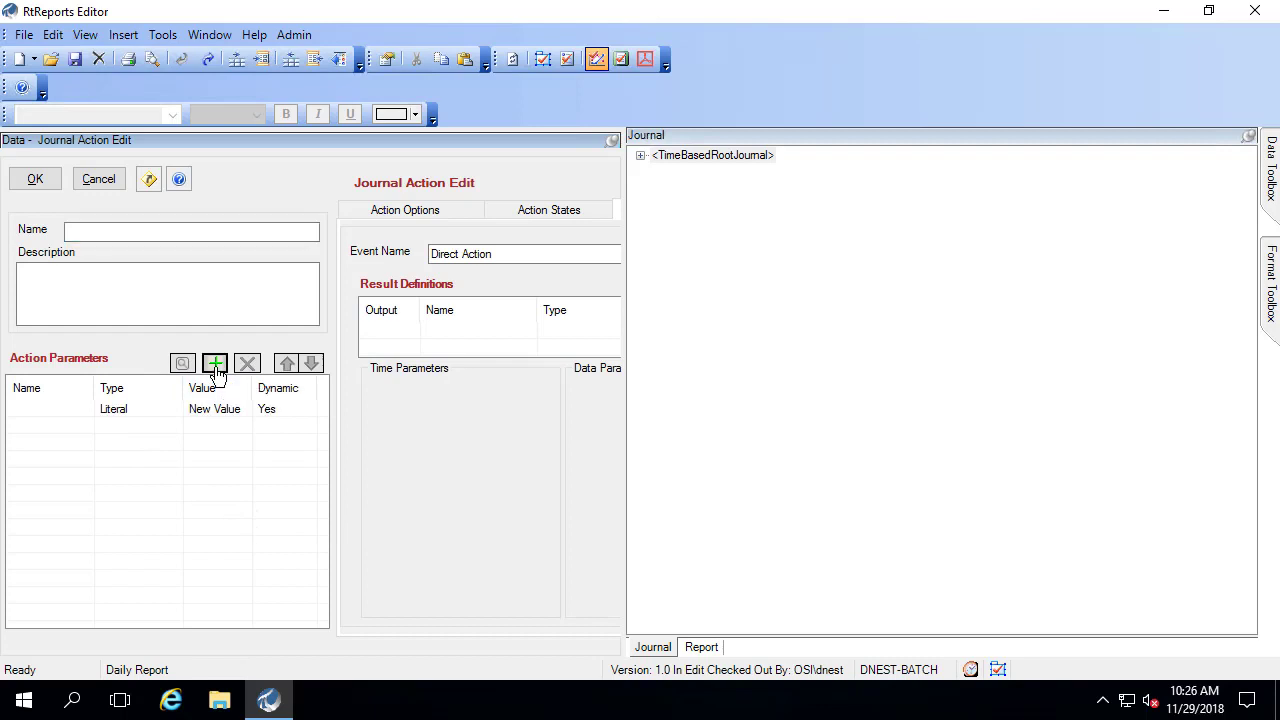
left_click(131, 412)
left_click(172, 411)
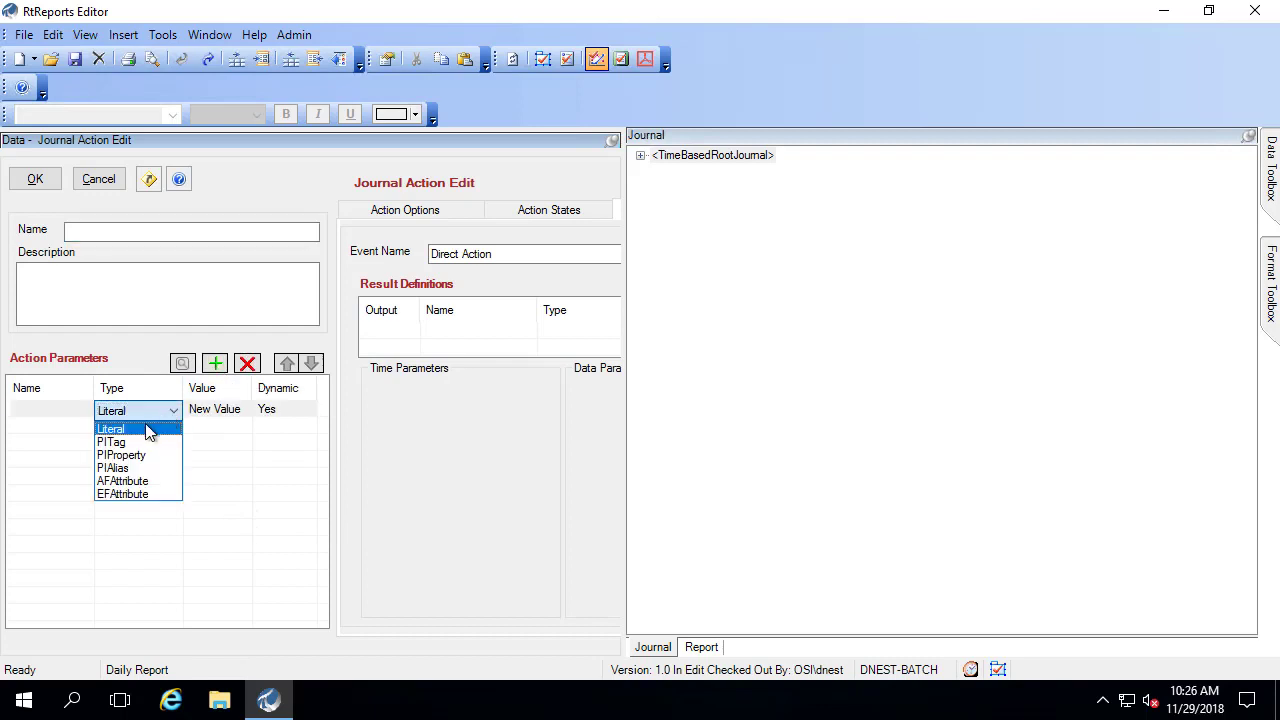
left_click(138, 442)
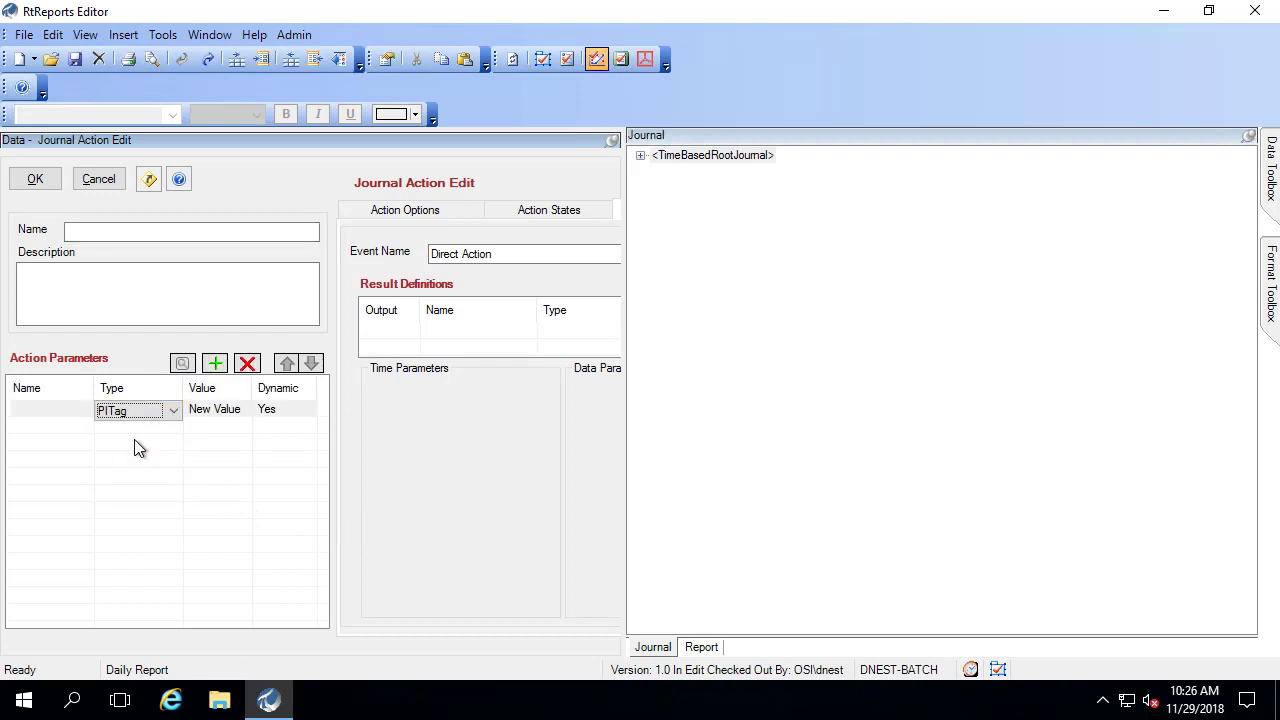
- Use Tag Search to set the parameter's value to the Unit1pH tag
left_click(211, 418)
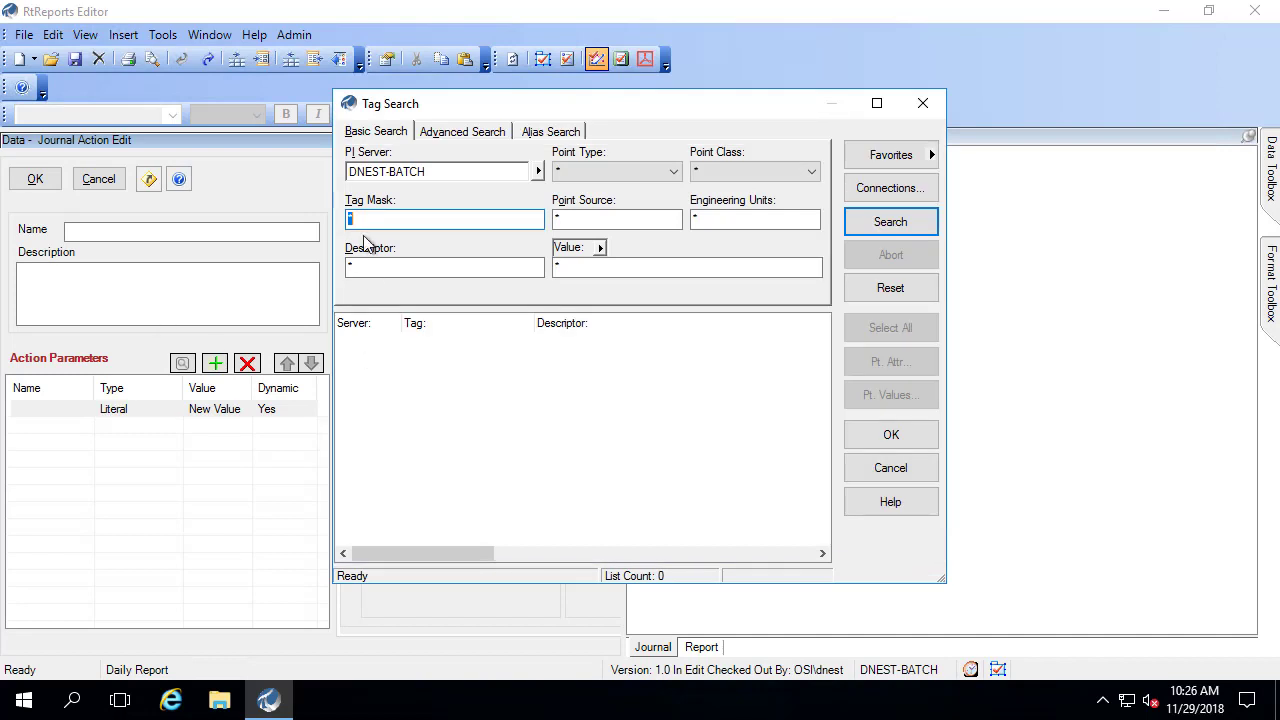
left_click(375, 219)
key("BackSpace")
type("Unit 1 H")
key("Return")
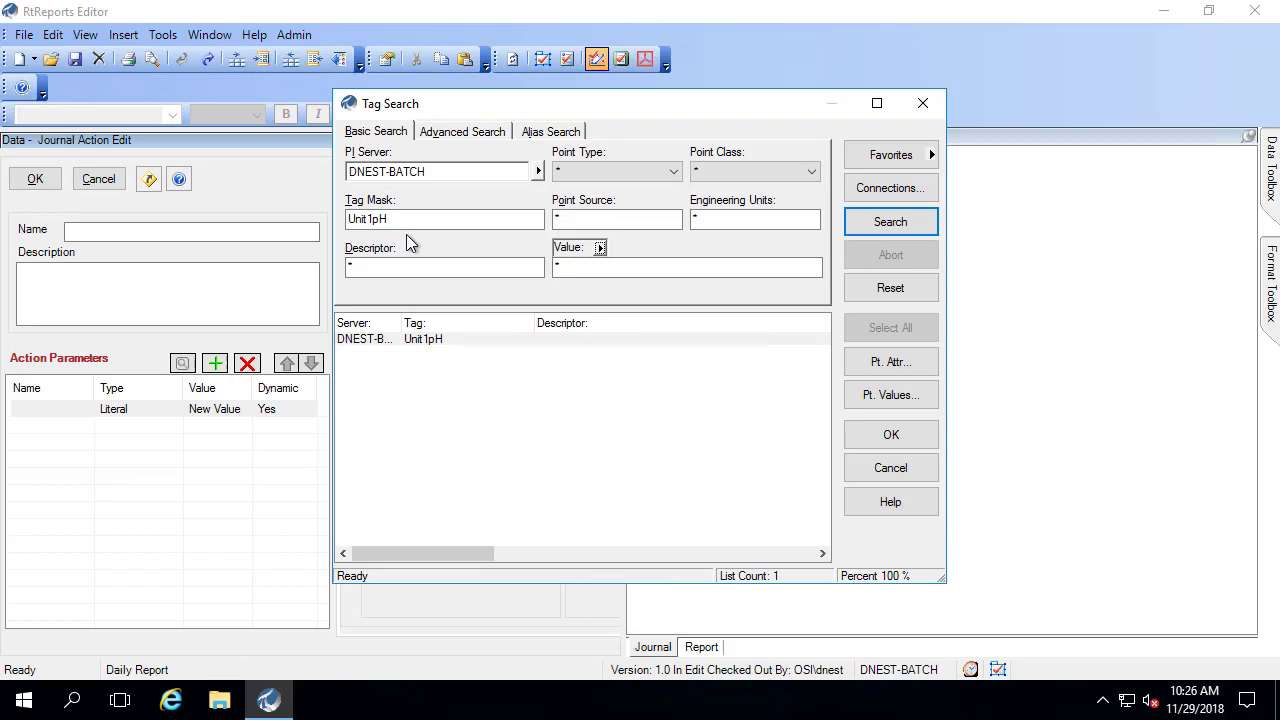
left_click(410, 340)
left_click(890, 434)
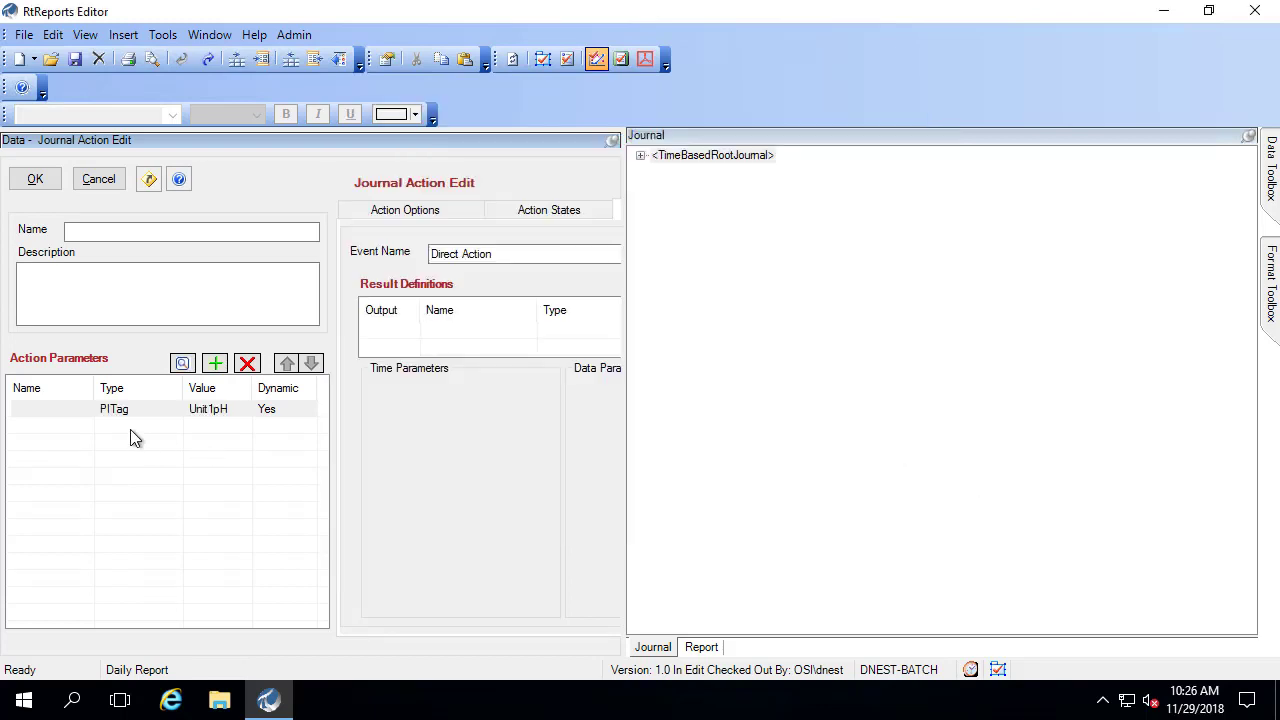
- Name the parameter Unit1pH and widen the action edit panel
left_click(77, 411)
type("Unit1pH")
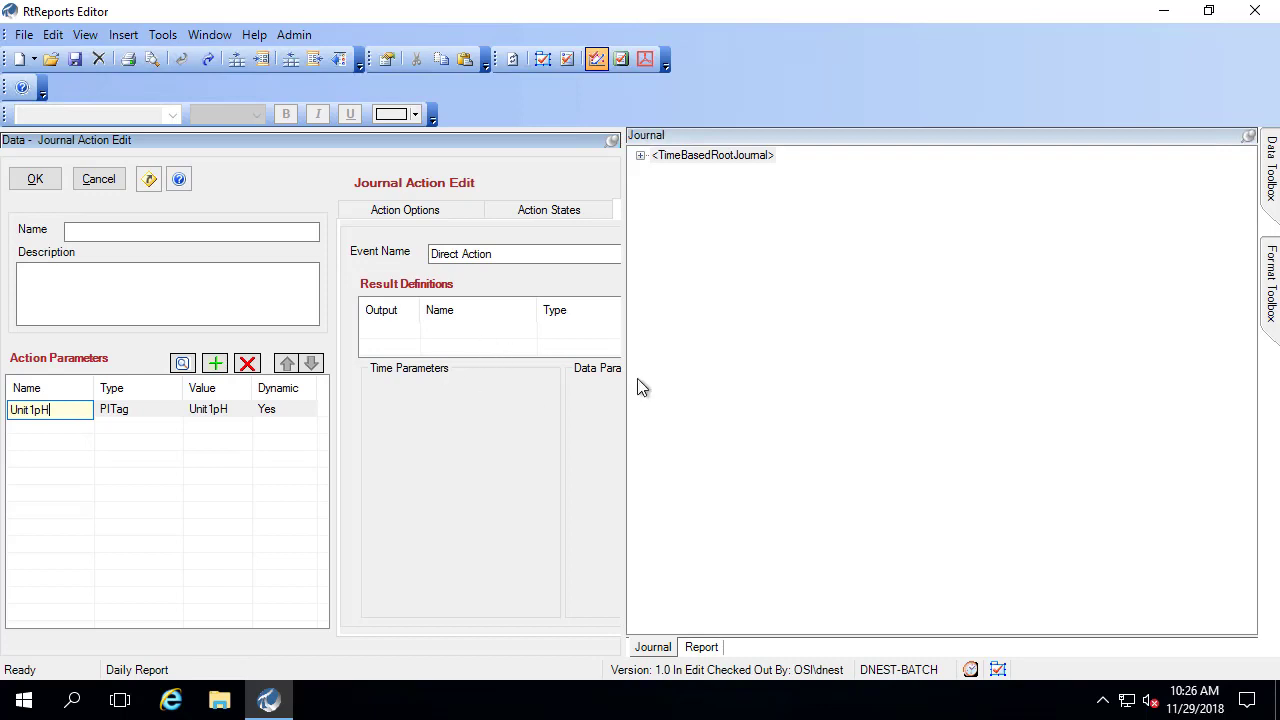
left_click_drag(626, 374, 830, 397)
- Add a Trend result that uses {Unit1pH} as its data source
key("Return")
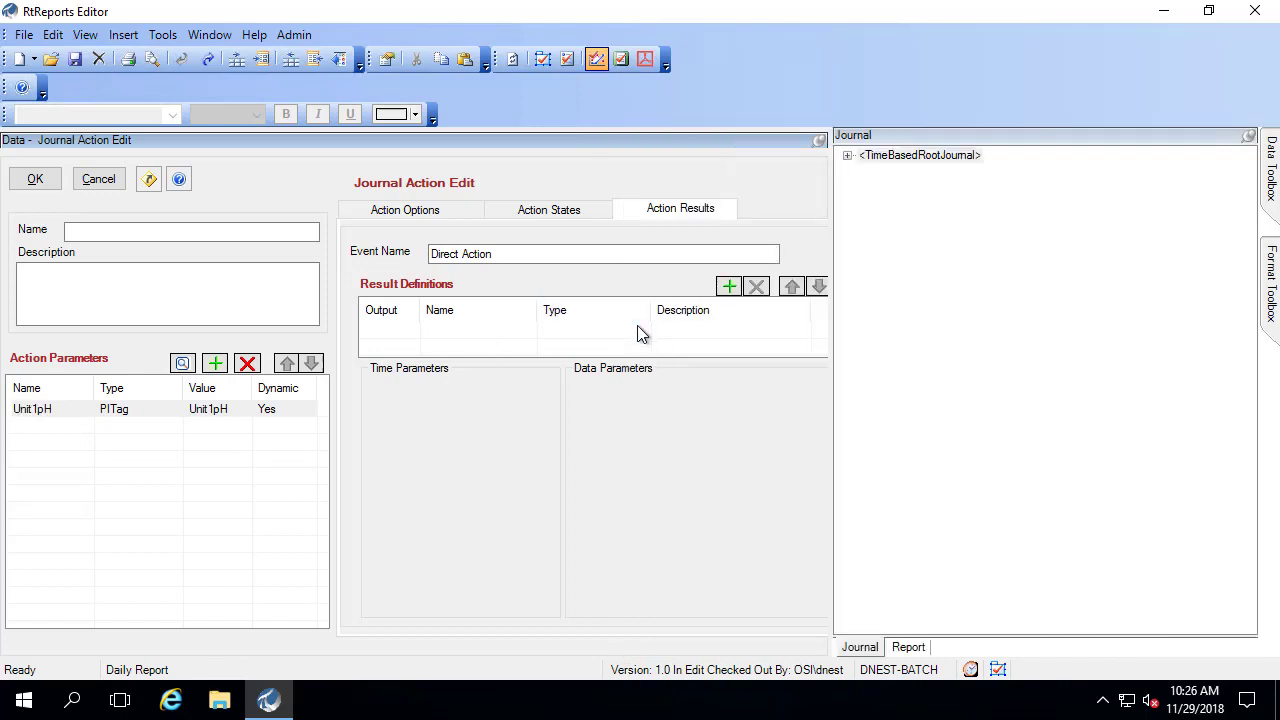
left_click(729, 287)
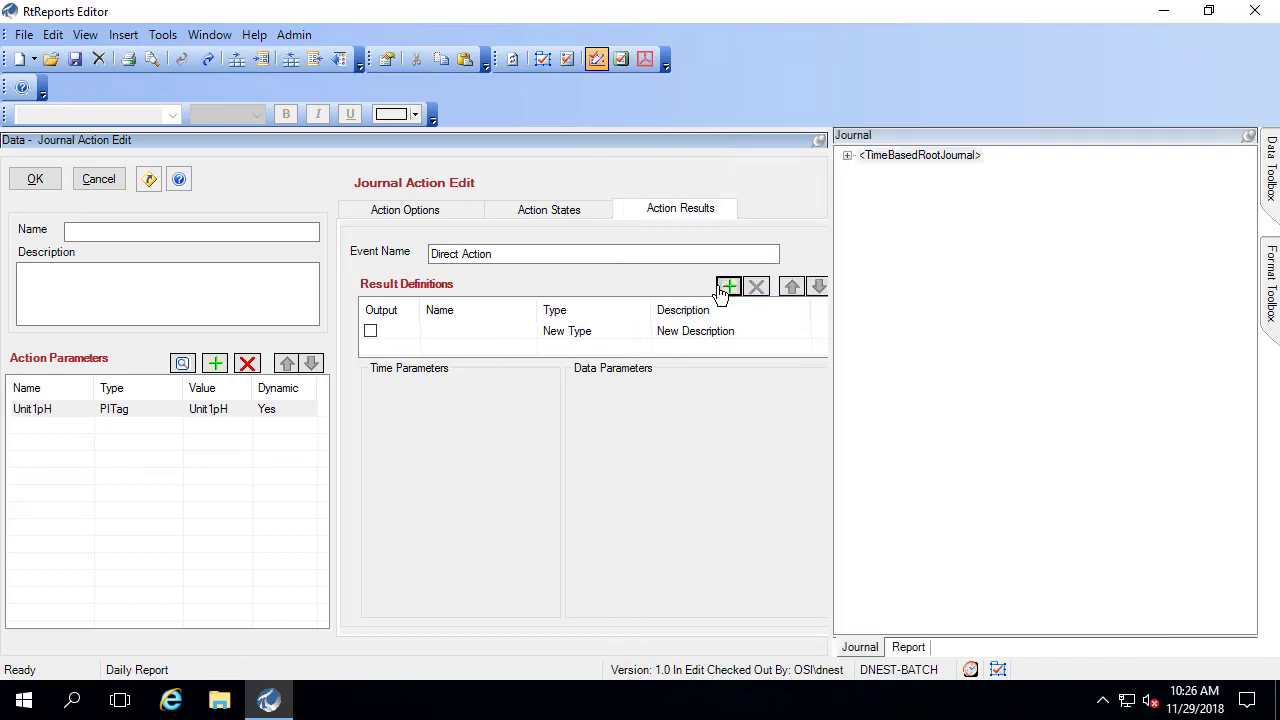
left_click(643, 336)
left_click(641, 332)
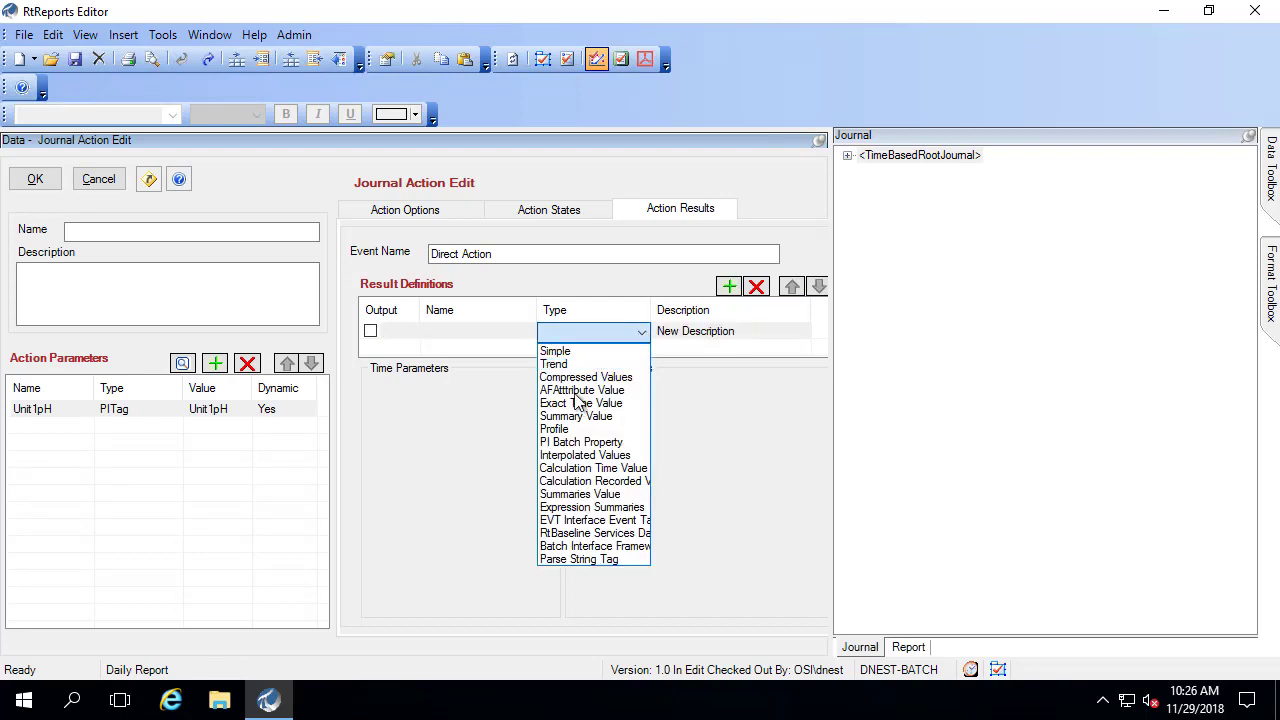
left_click(558, 363)
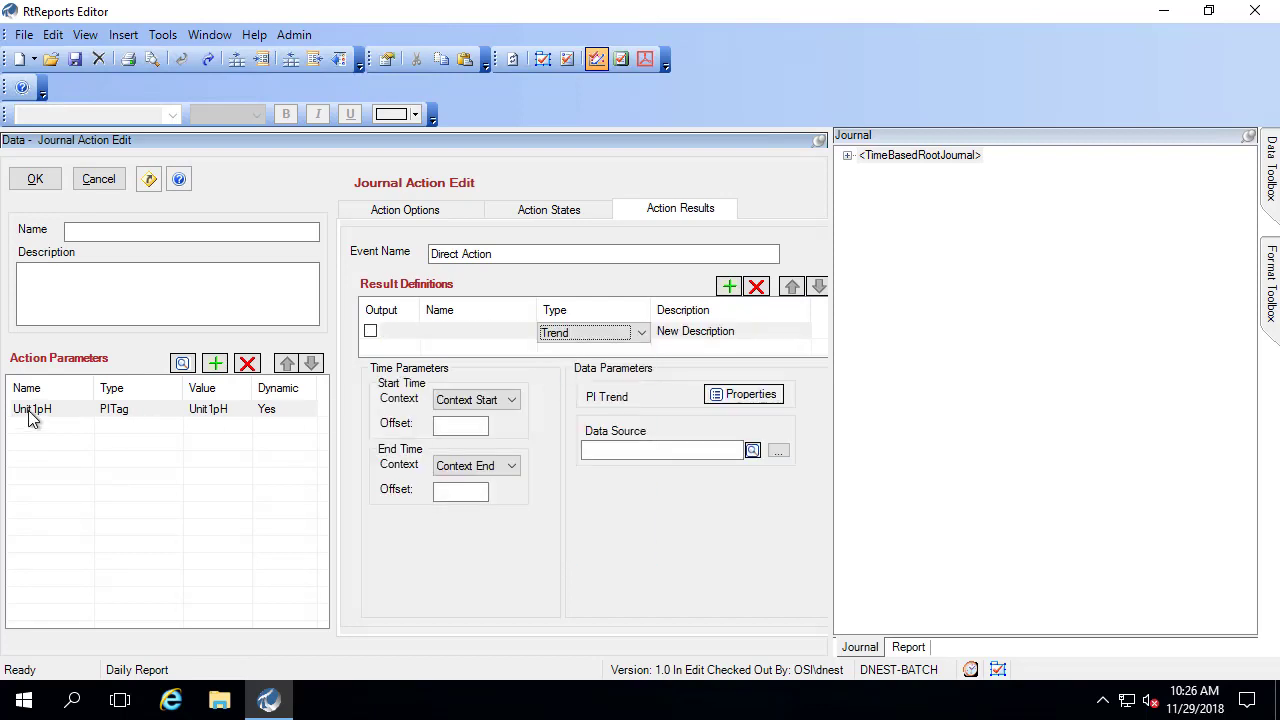
left_click(626, 454)
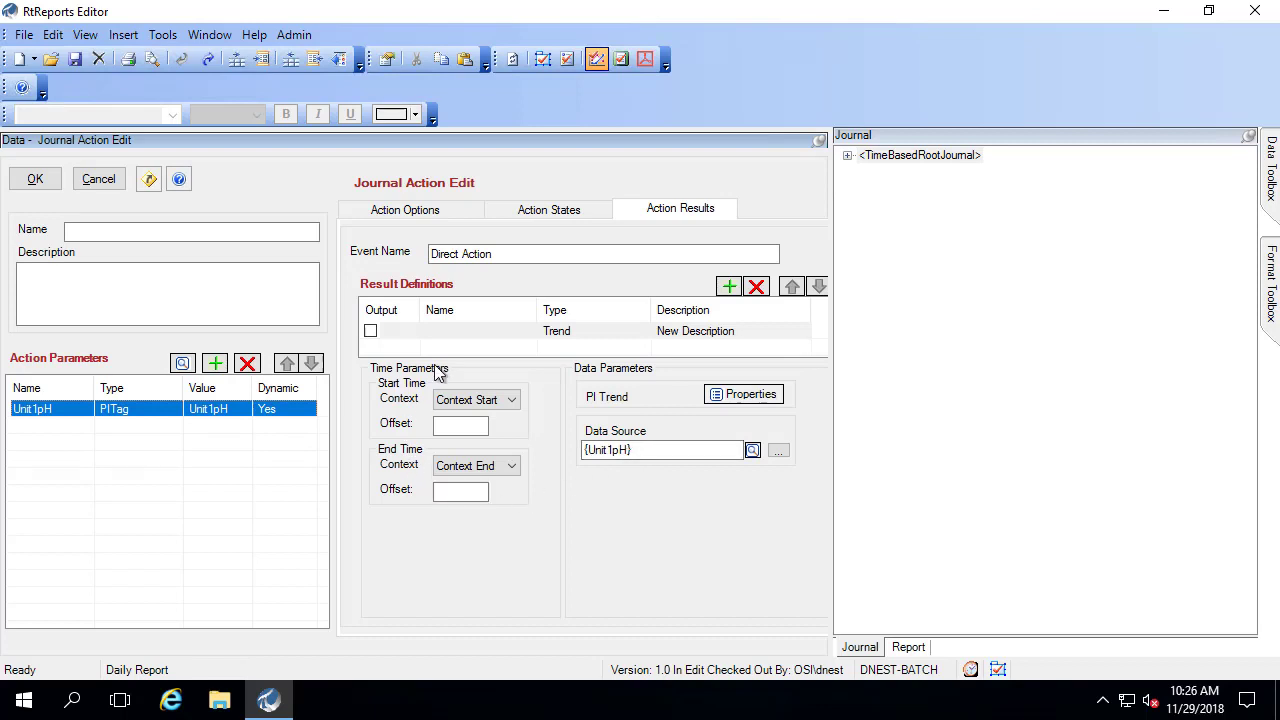
- Name the result DailypHTrend and the action 'Unit1pH Daily', then save it
left_click(445, 334)
left_click(448, 335)
type("Daily")
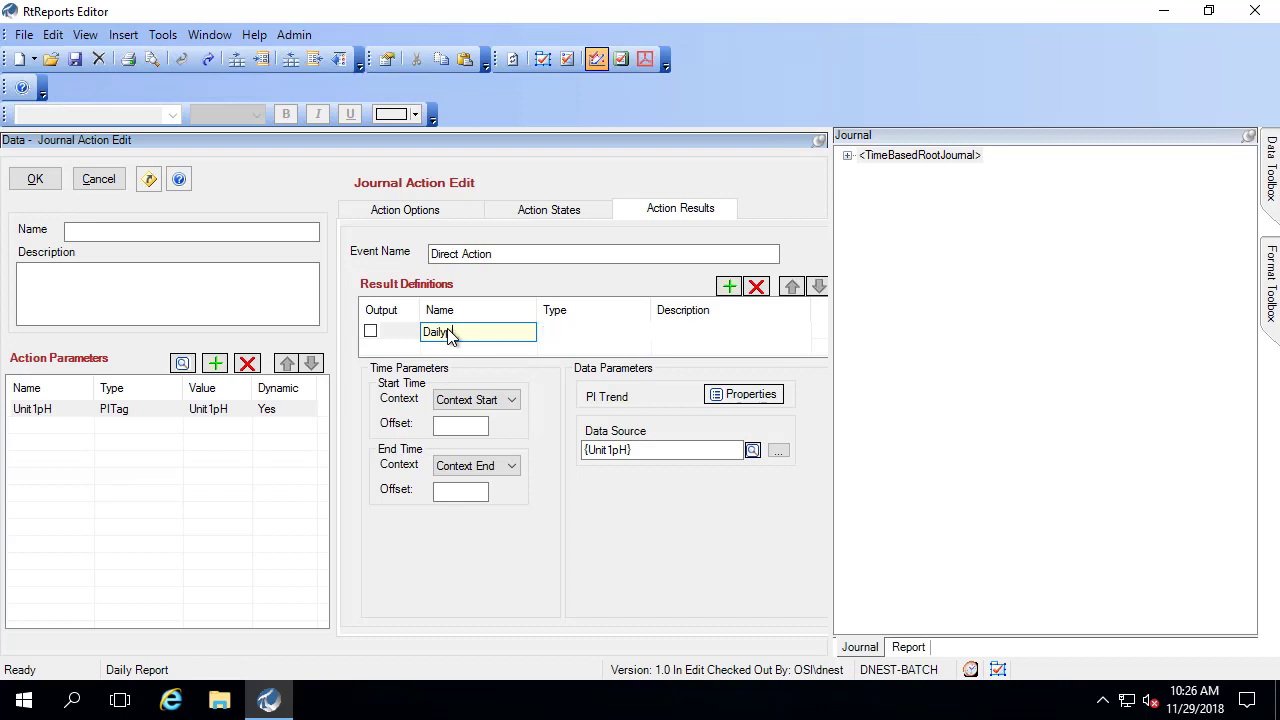
type("pHTrend")
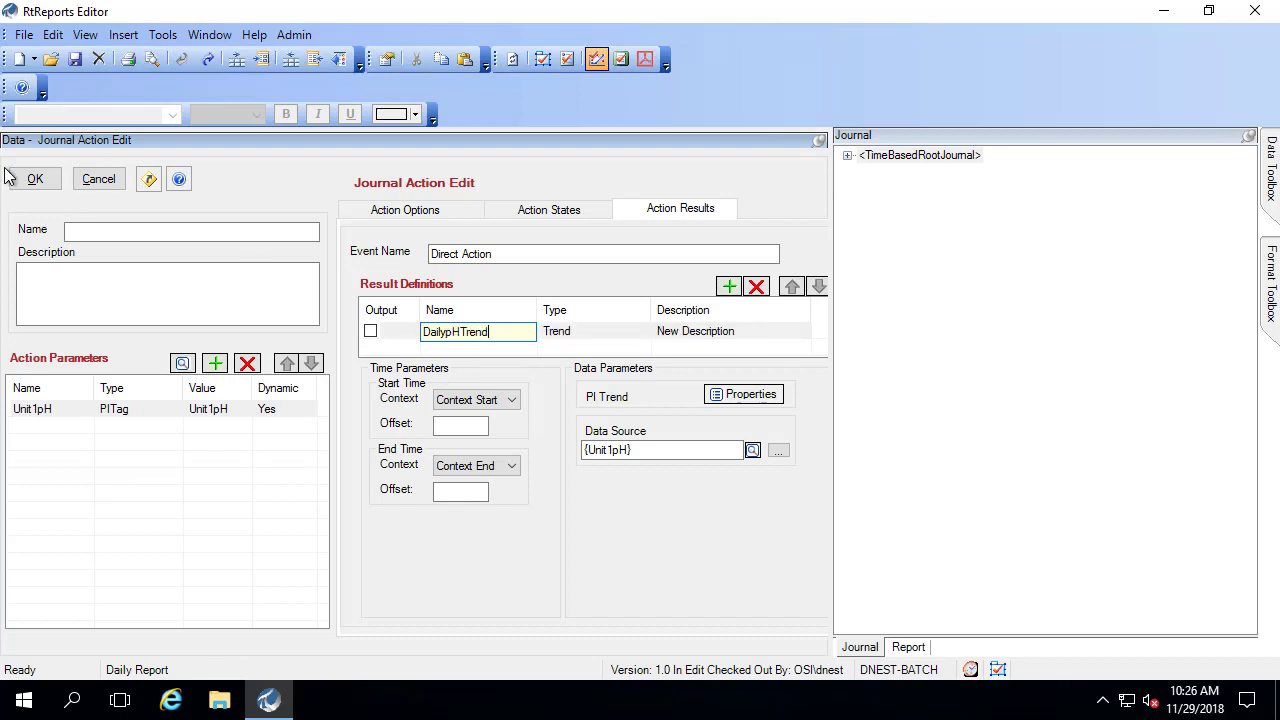
left_click(93, 230)
type("Unit1pH Daily")
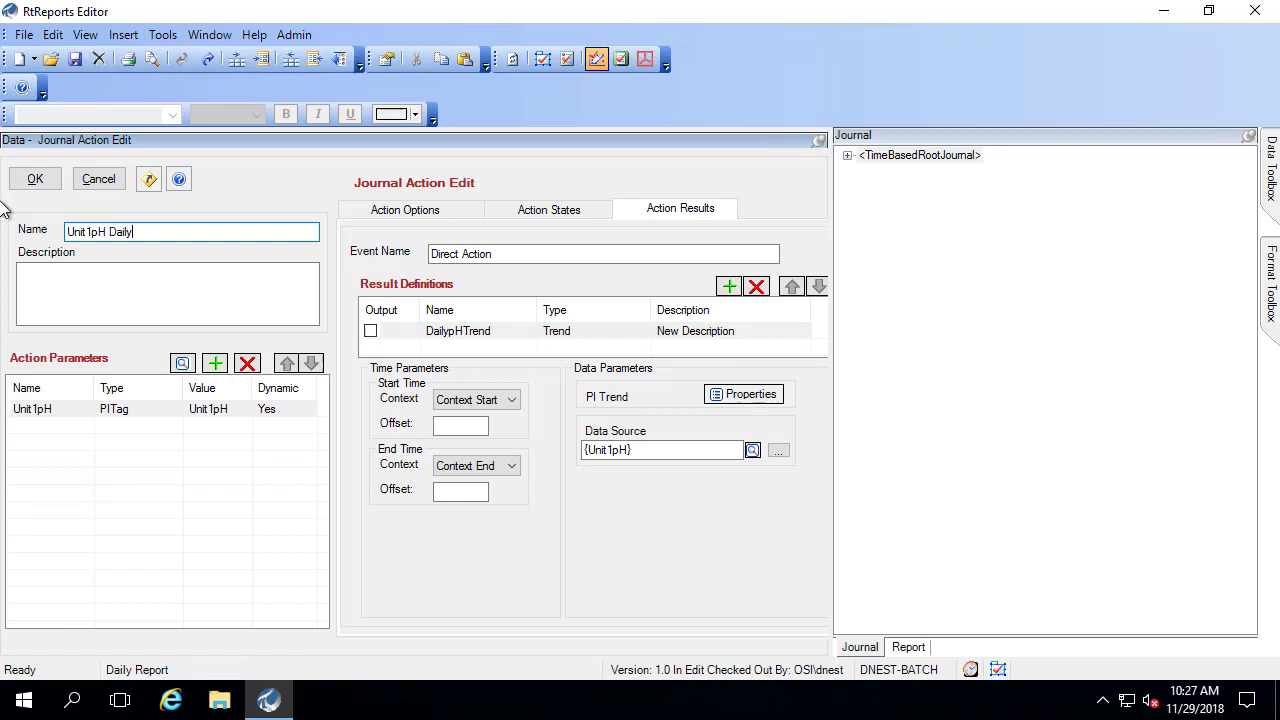
left_click(34, 184)
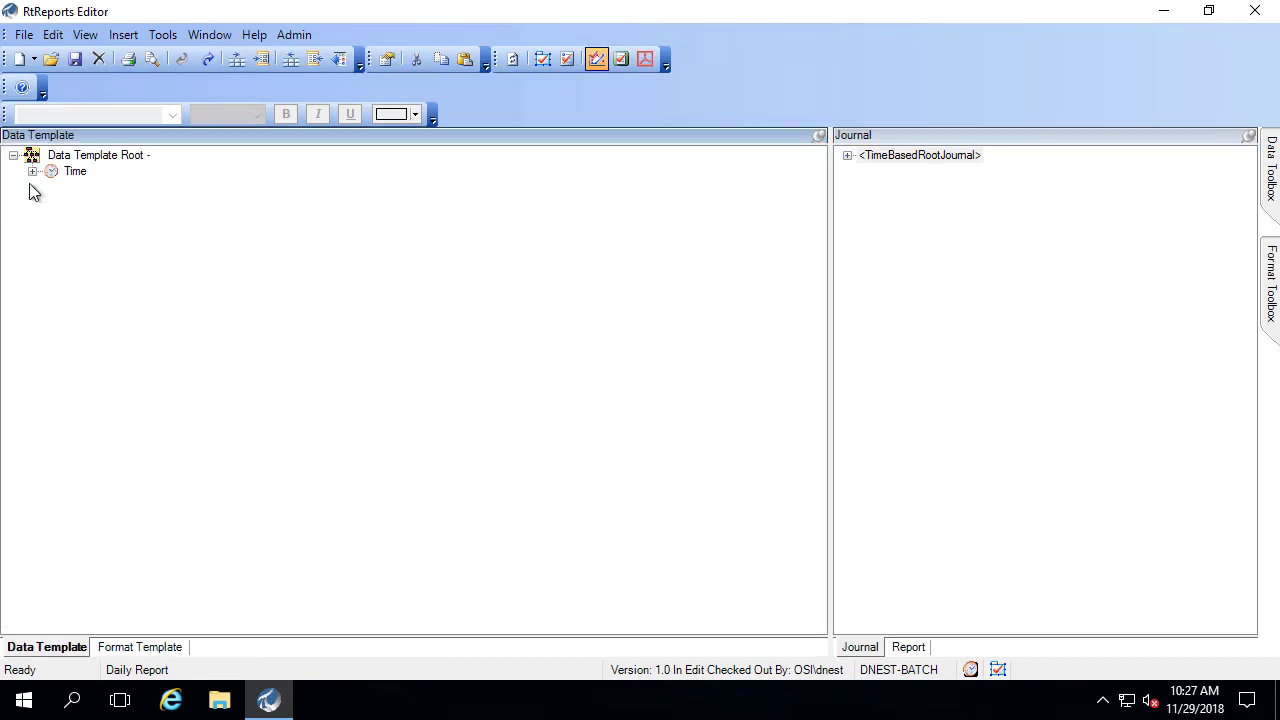
- Bring up the test report run settings and set Start Time to *-1d
left_click(123, 34)
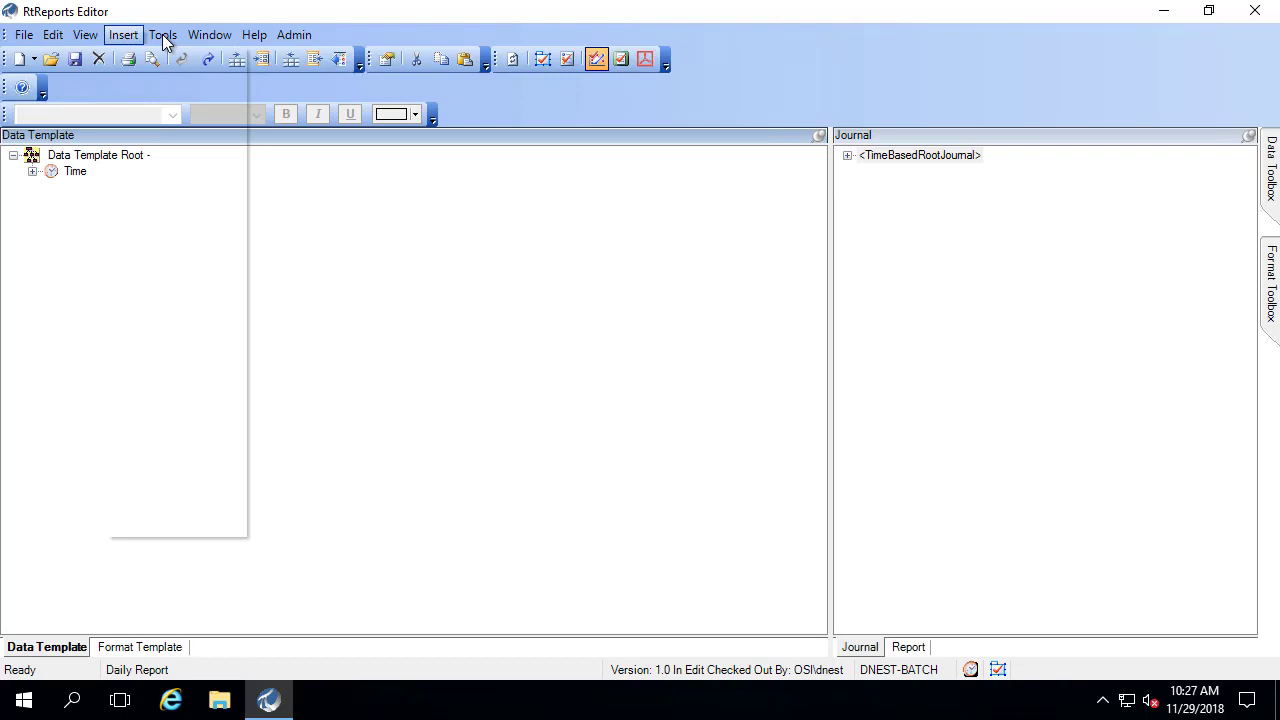
mouse_move(163, 36)
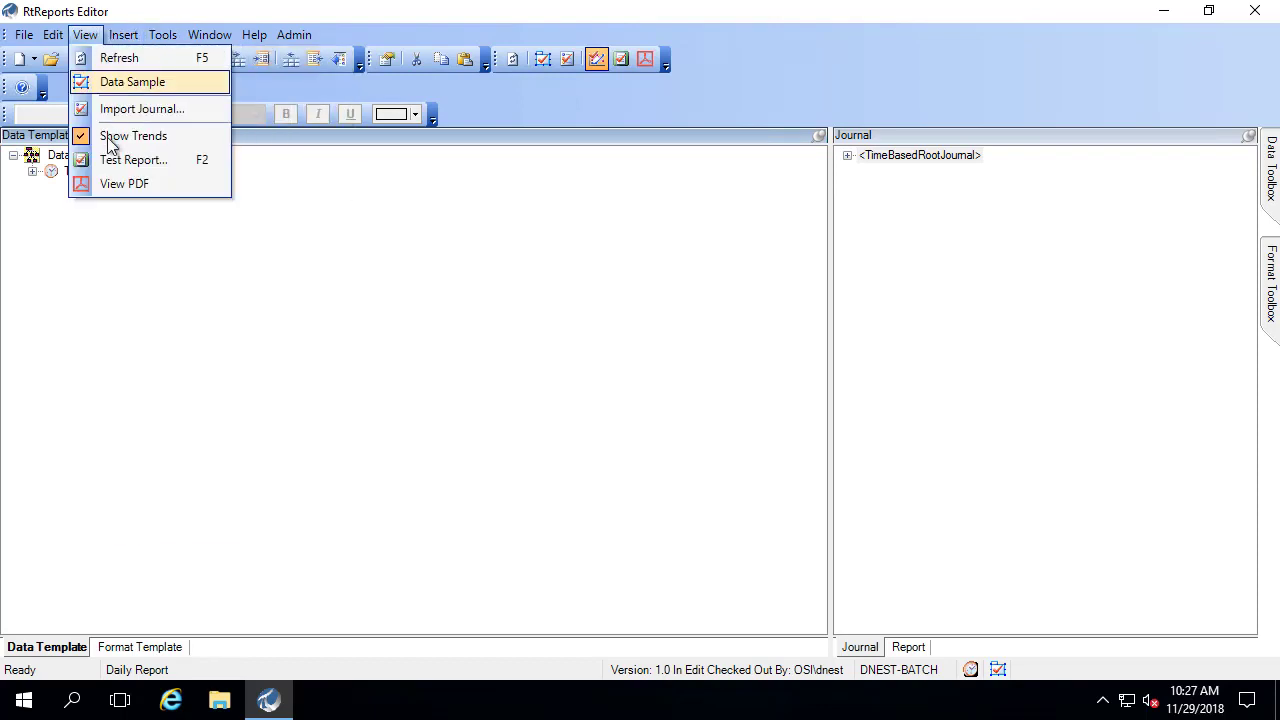
key("Escape")
double_click(114, 162)
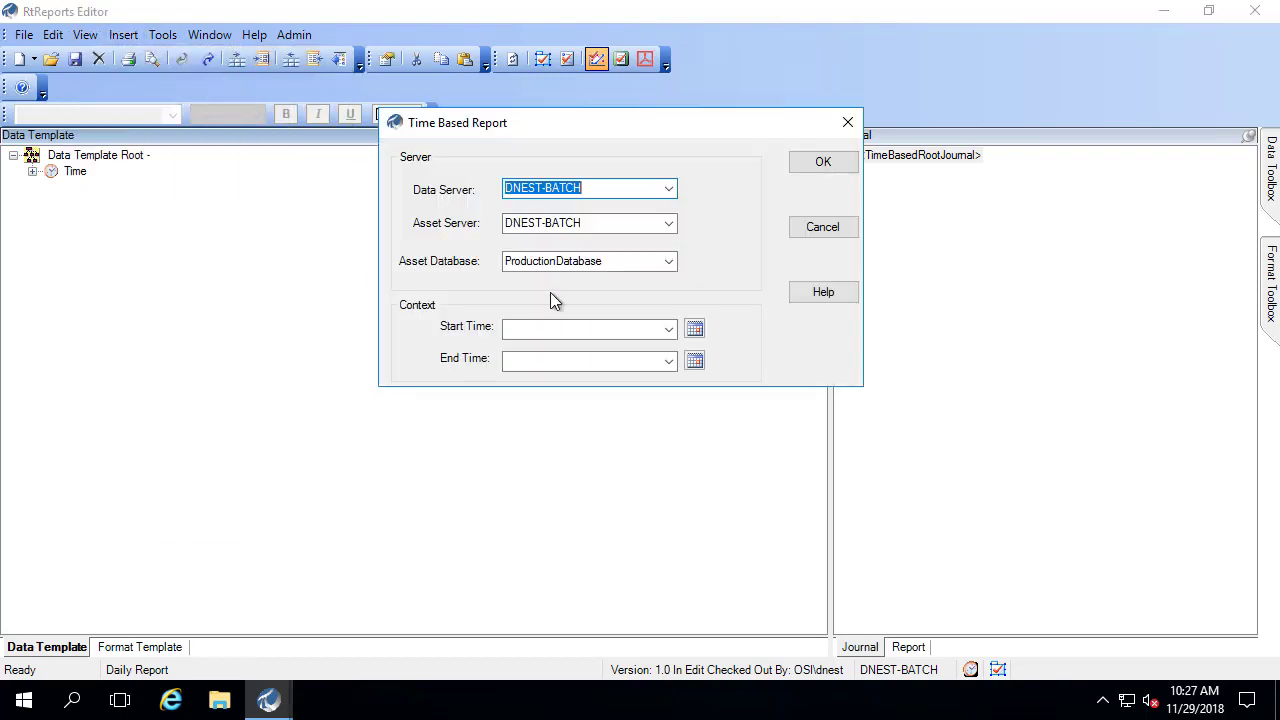
left_click(669, 331)
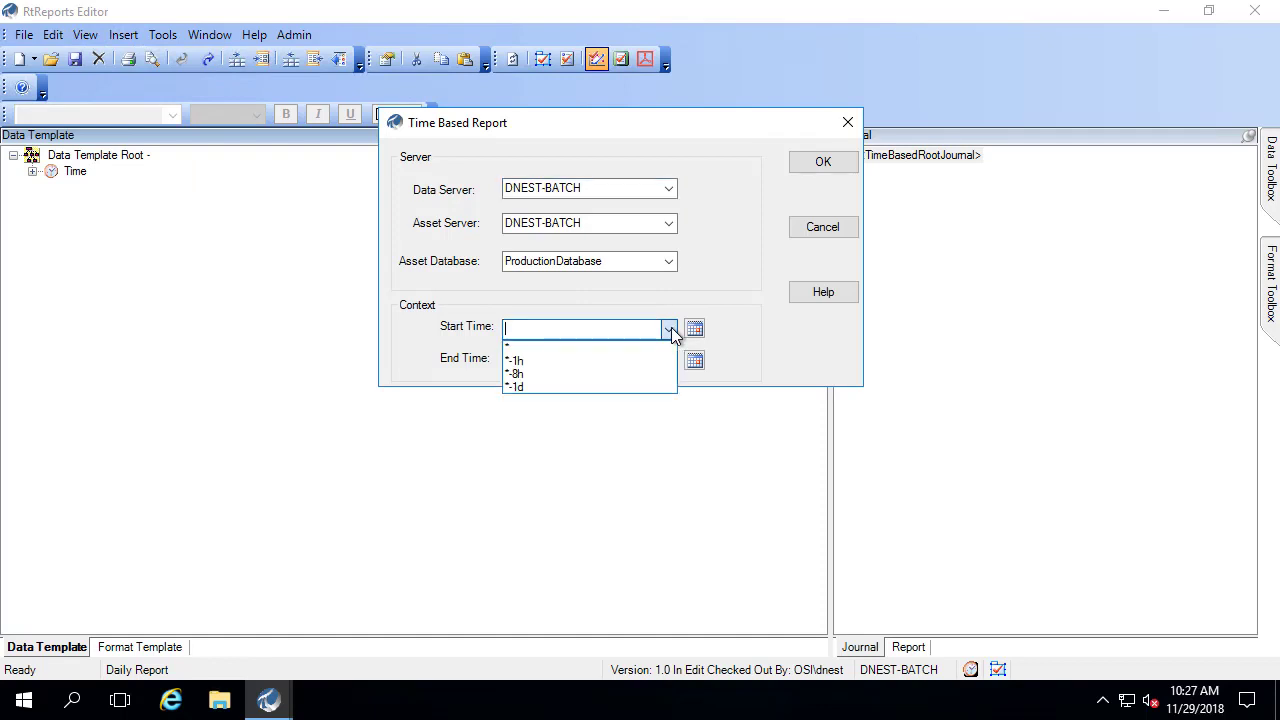
left_click(673, 336)
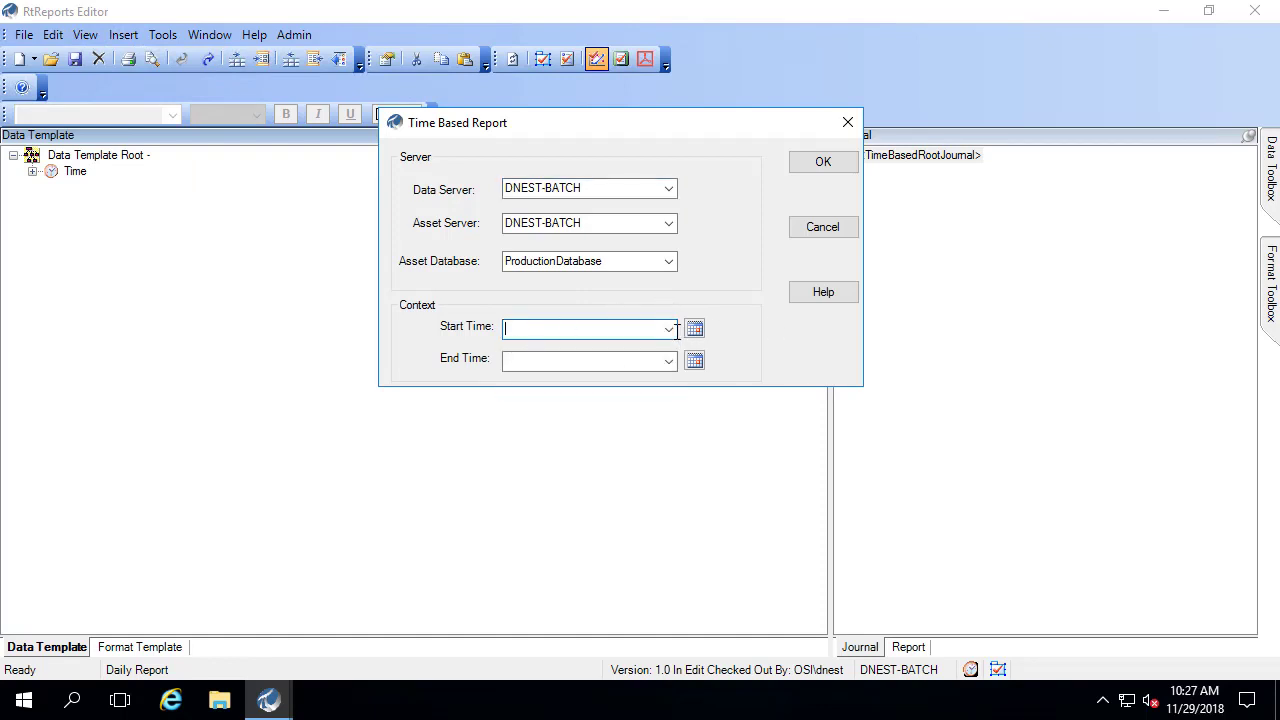
left_click(673, 338)
left_click(669, 334)
left_click(669, 334)
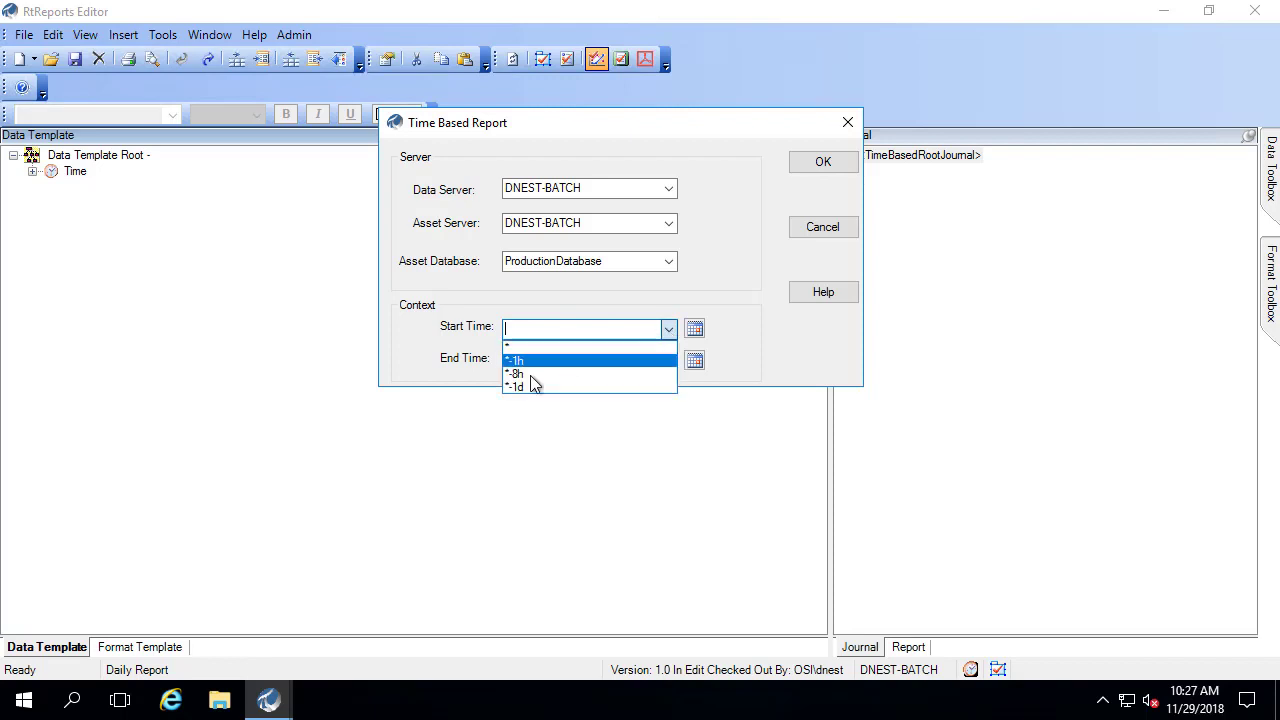
left_click(525, 387)
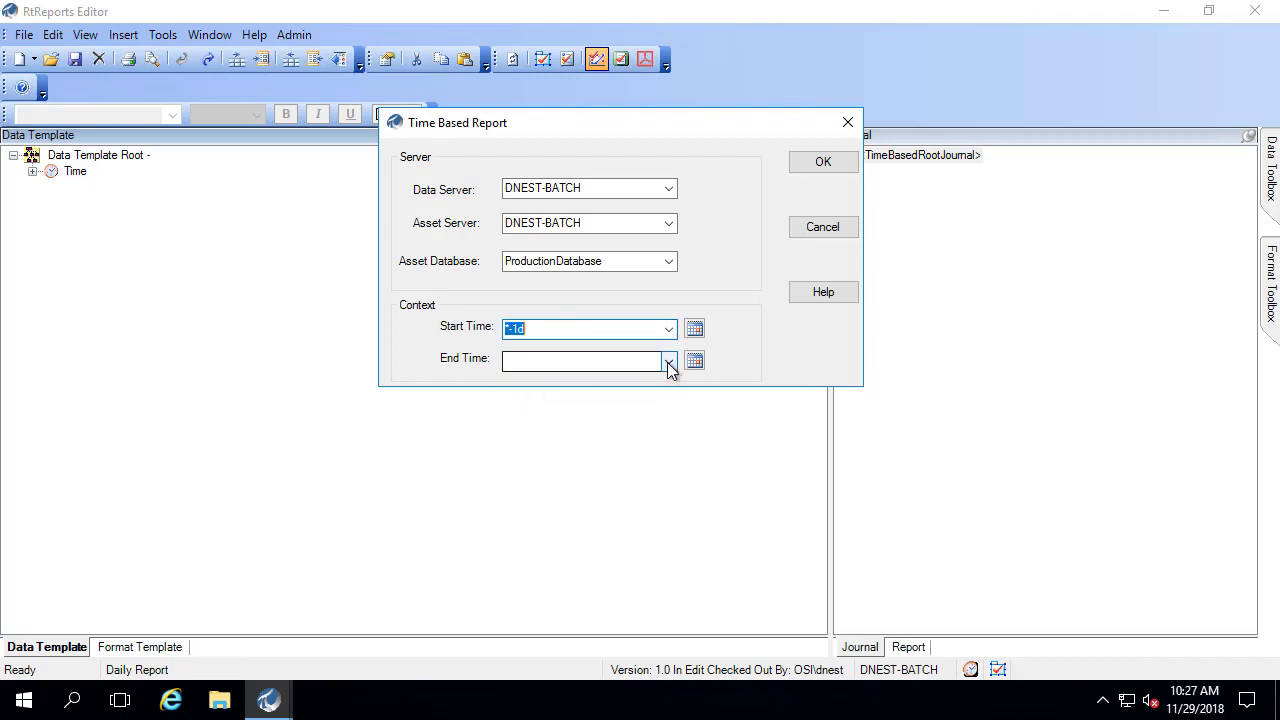
- Set End Time to * and run the test report
left_click(669, 361)
left_click(528, 378)
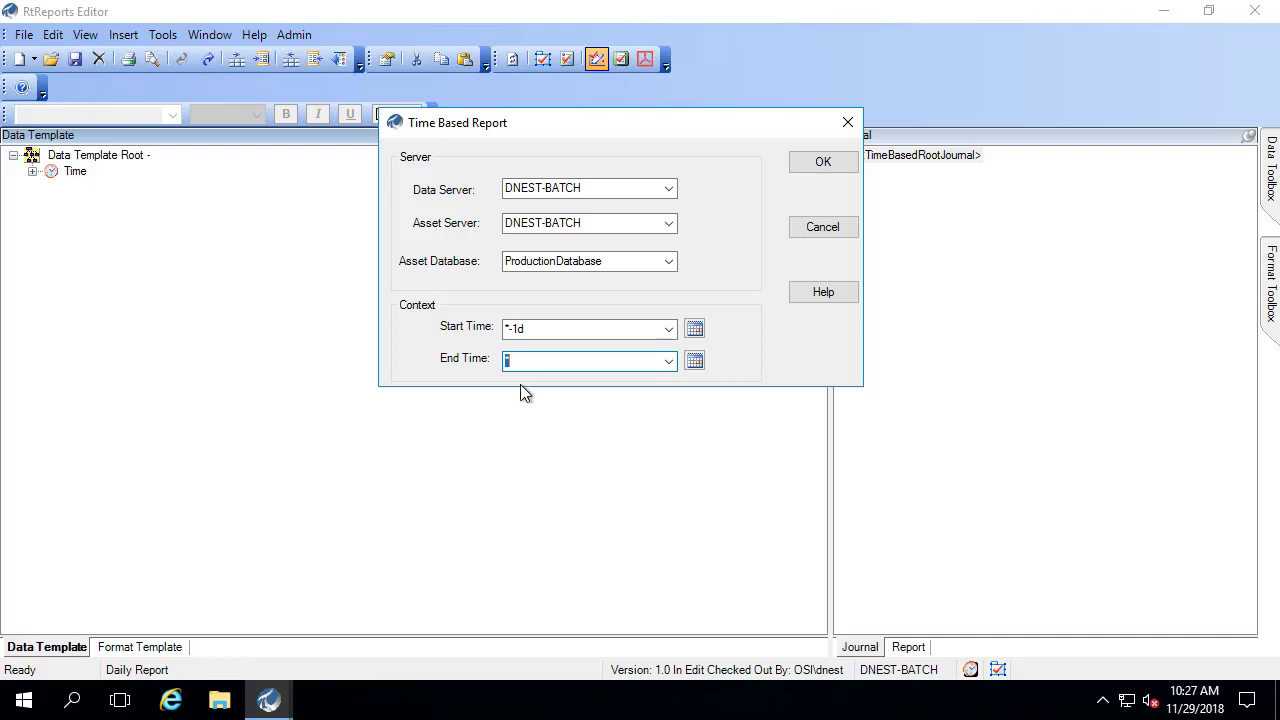
left_click(810, 166)
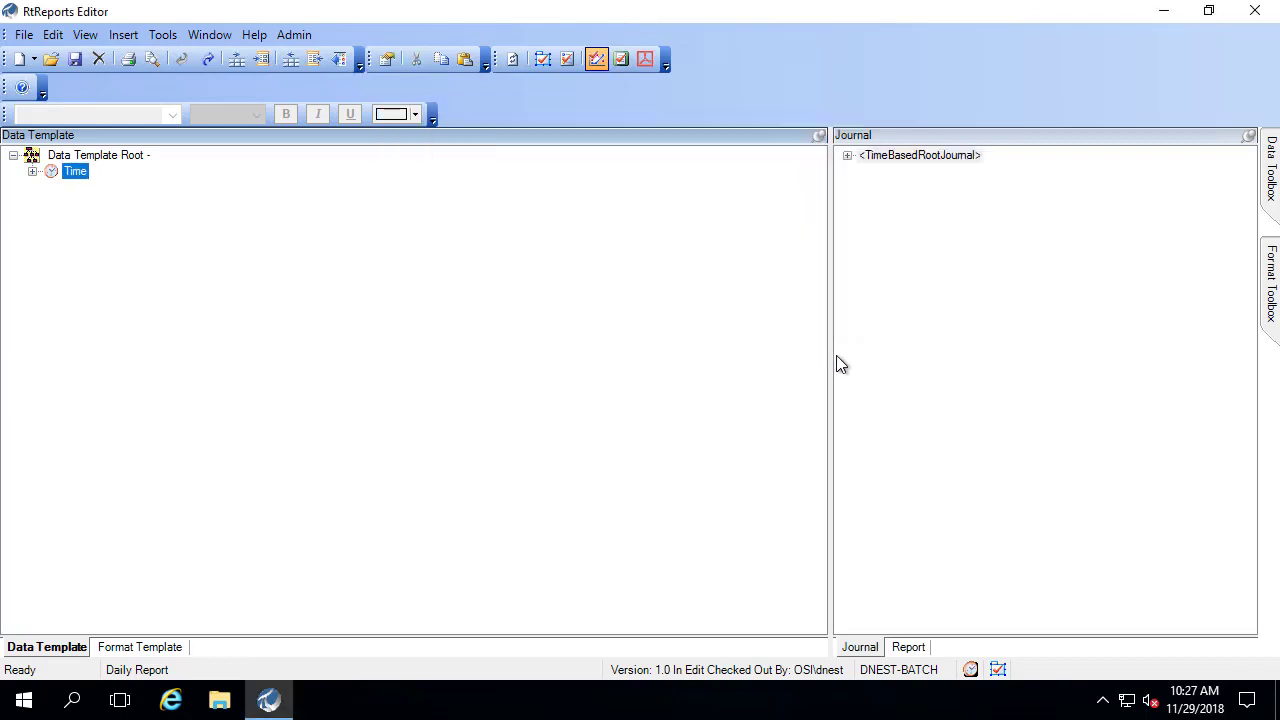
- Widen the Journal pane and expand TimeBasedRootJournal down to the Result element
left_click_drag(832, 354, 598, 374)
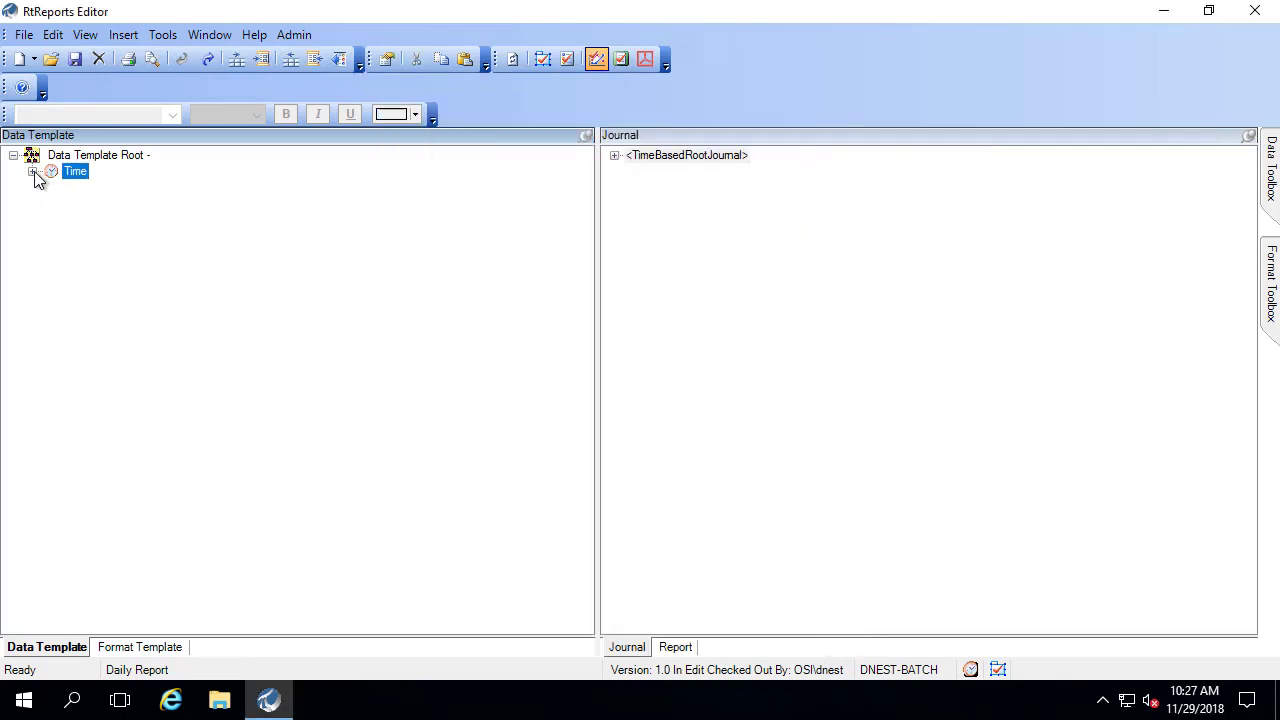
left_click(32, 171)
left_click(615, 156)
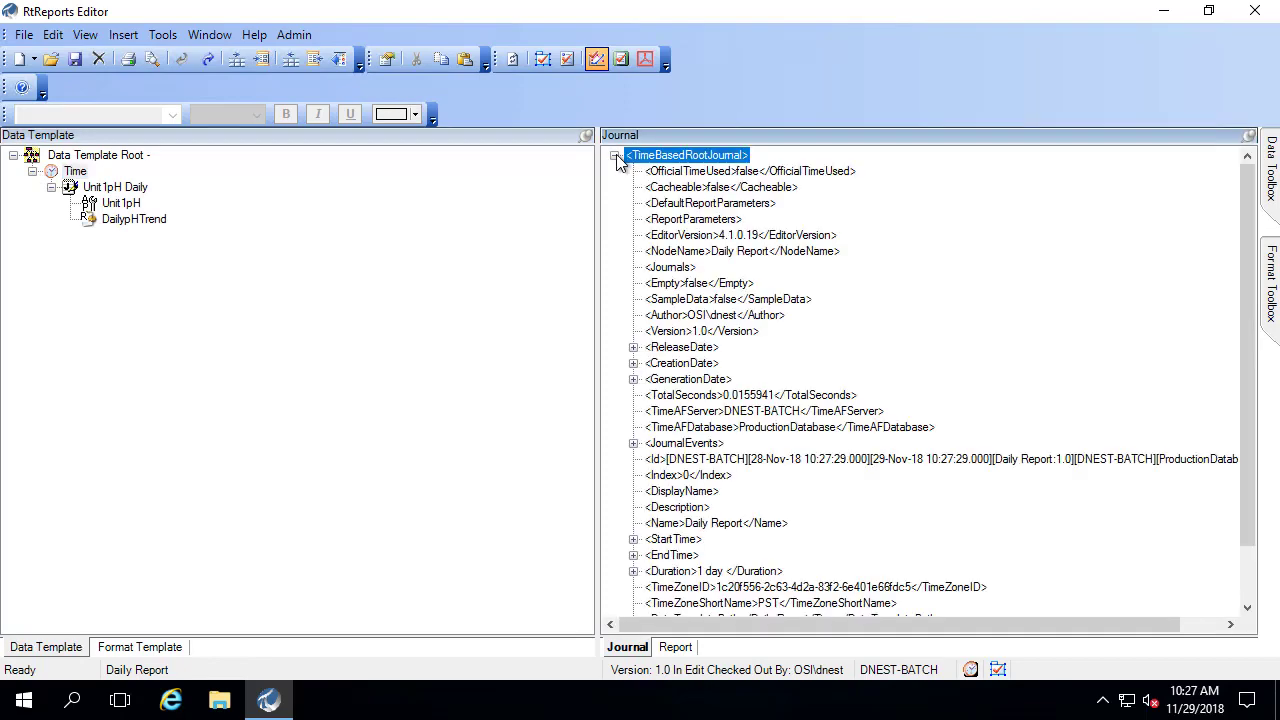
left_click(633, 443)
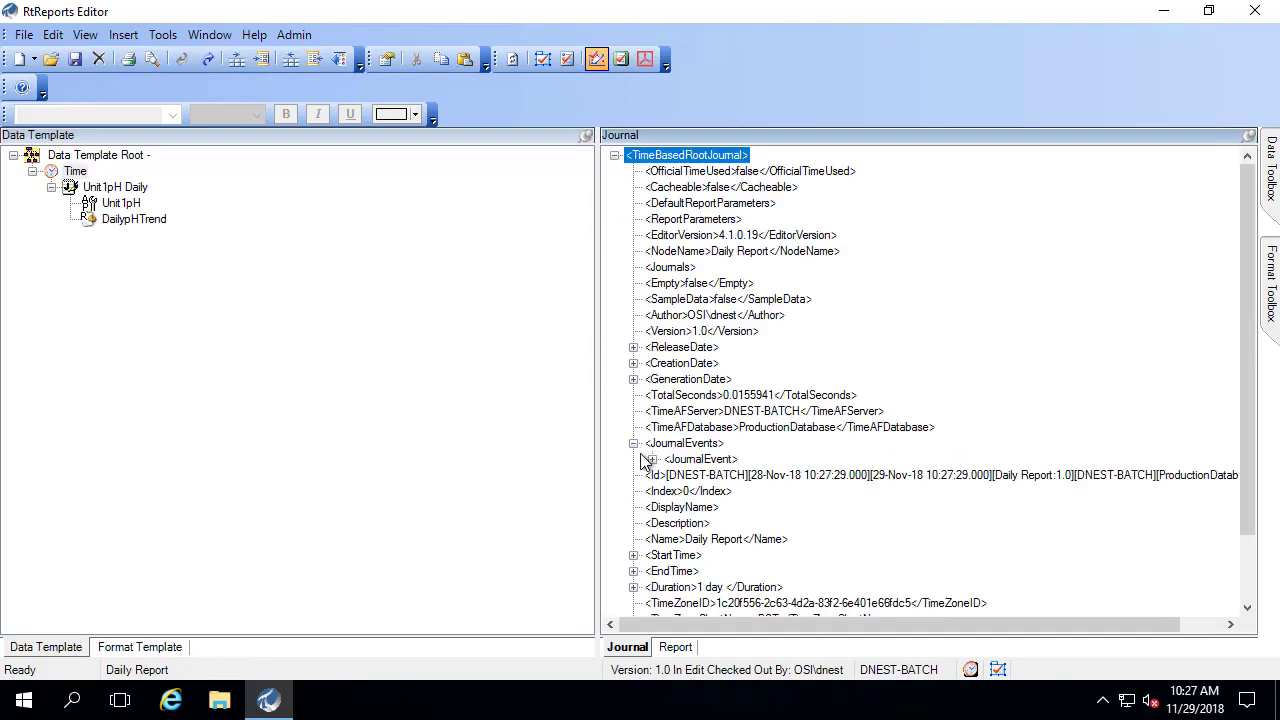
left_click(651, 459)
scroll(672, 360, "down", 4)
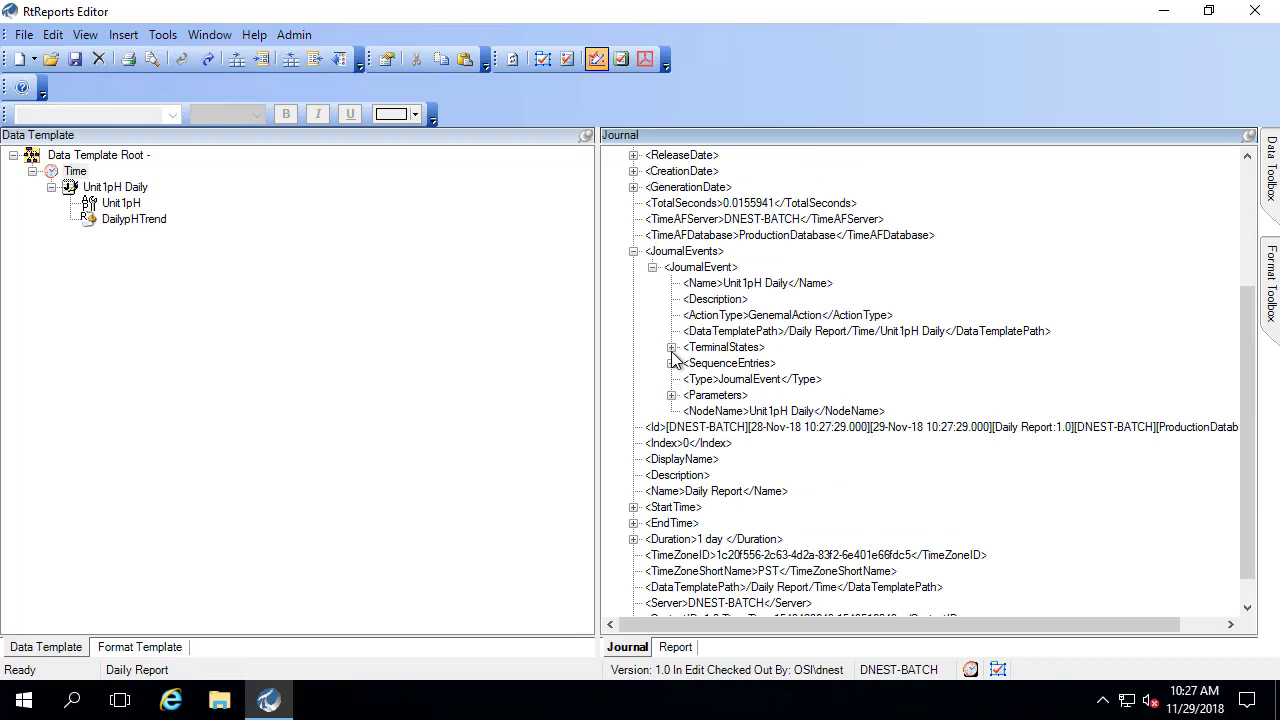
left_click(671, 347)
left_click(690, 363)
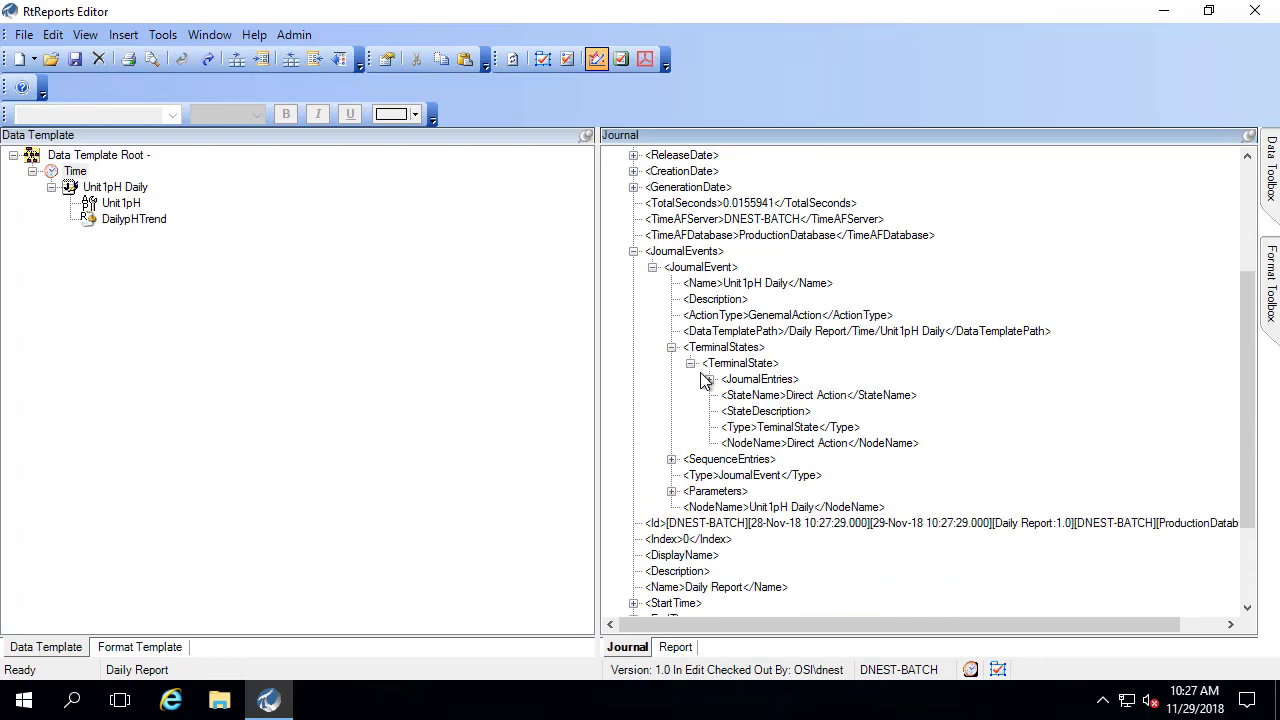
left_click(709, 379)
left_click(728, 395)
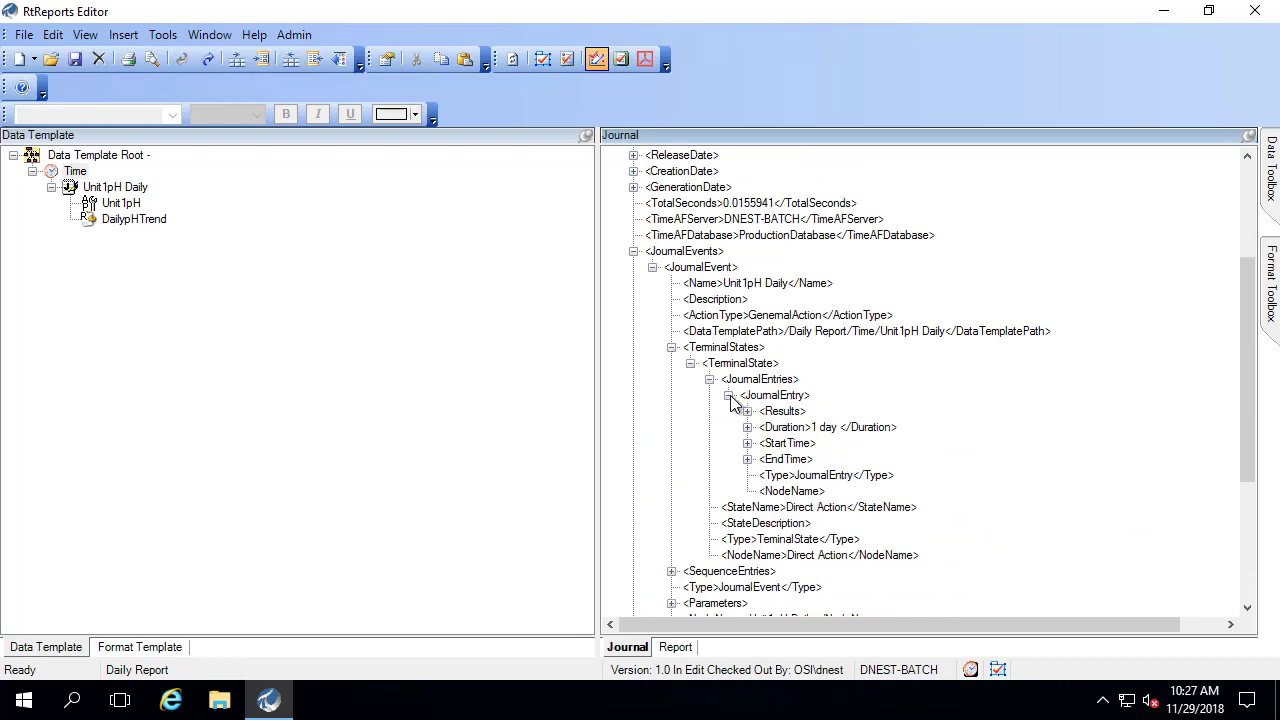
left_click(747, 411)
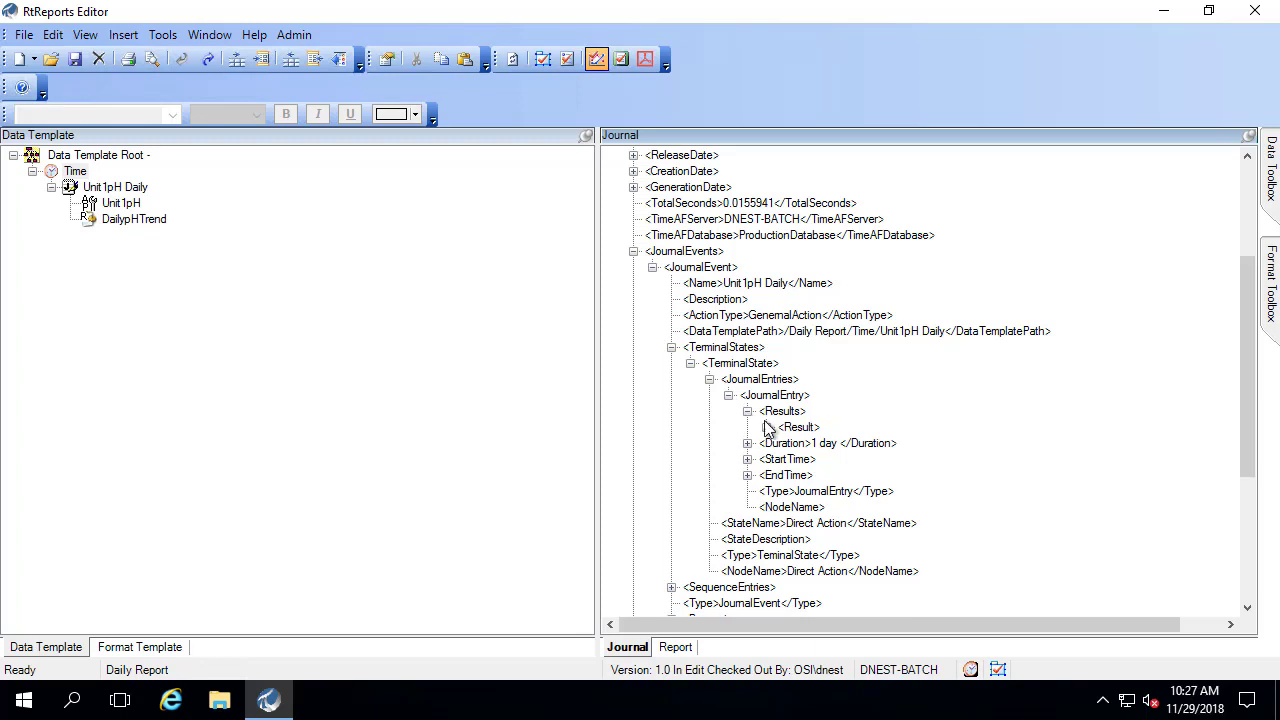
left_click(766, 427)
- Inspect the DailypHTrend Value, its 1 day Duration and the StartTime details
left_click(816, 459)
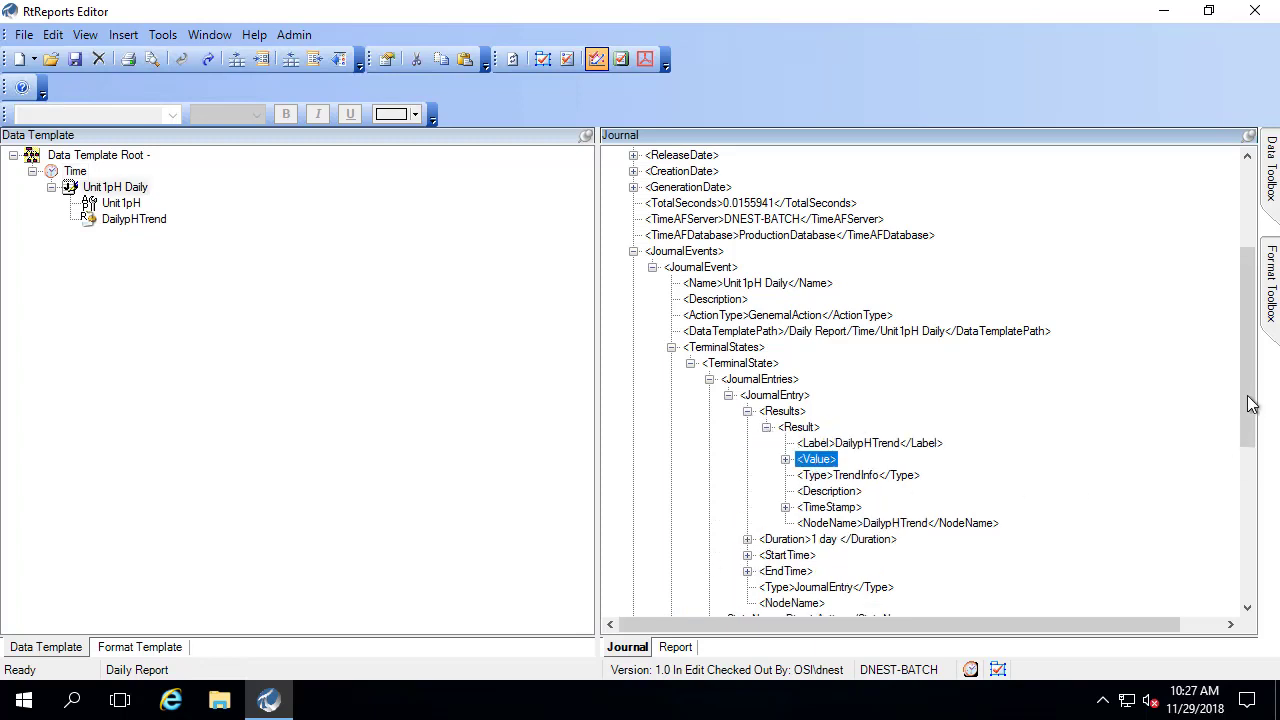
left_click_drag(1251, 403, 1250, 455)
left_click(821, 415)
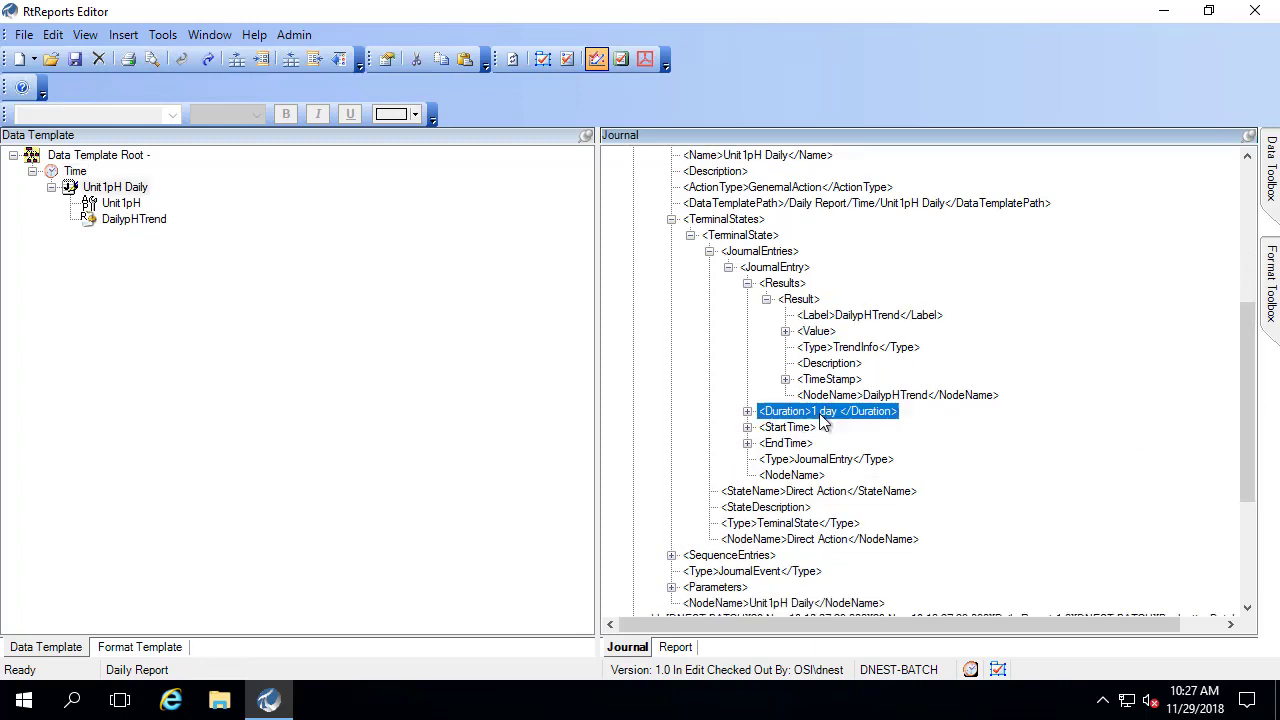
left_click(747, 427)
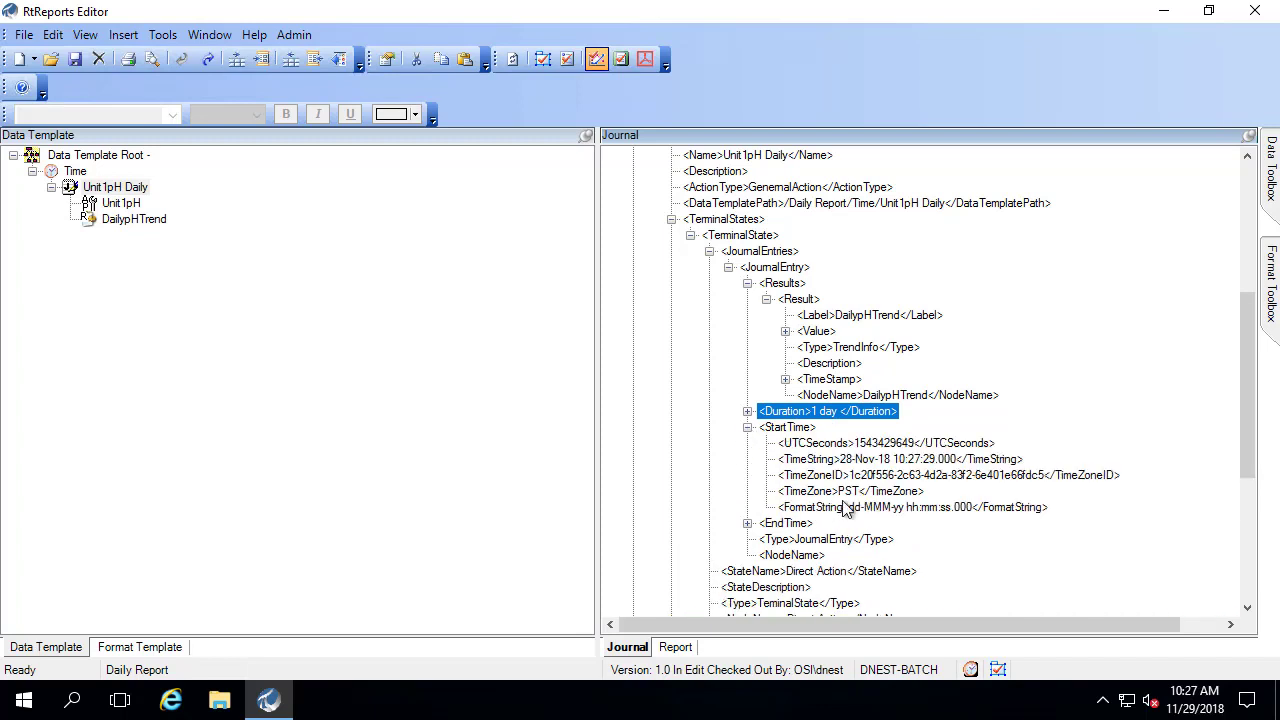
left_click(747, 427)
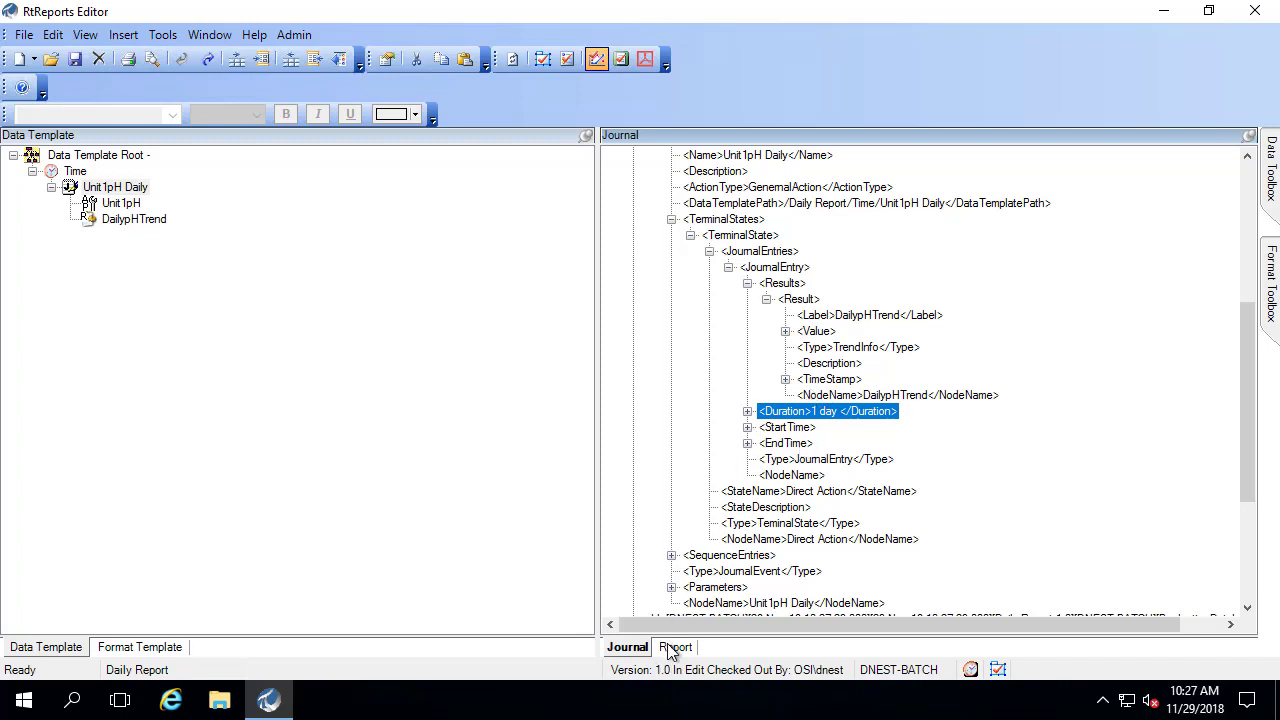
- Add a 'Daily pH Trend' section to the Format Template
left_click(130, 650)
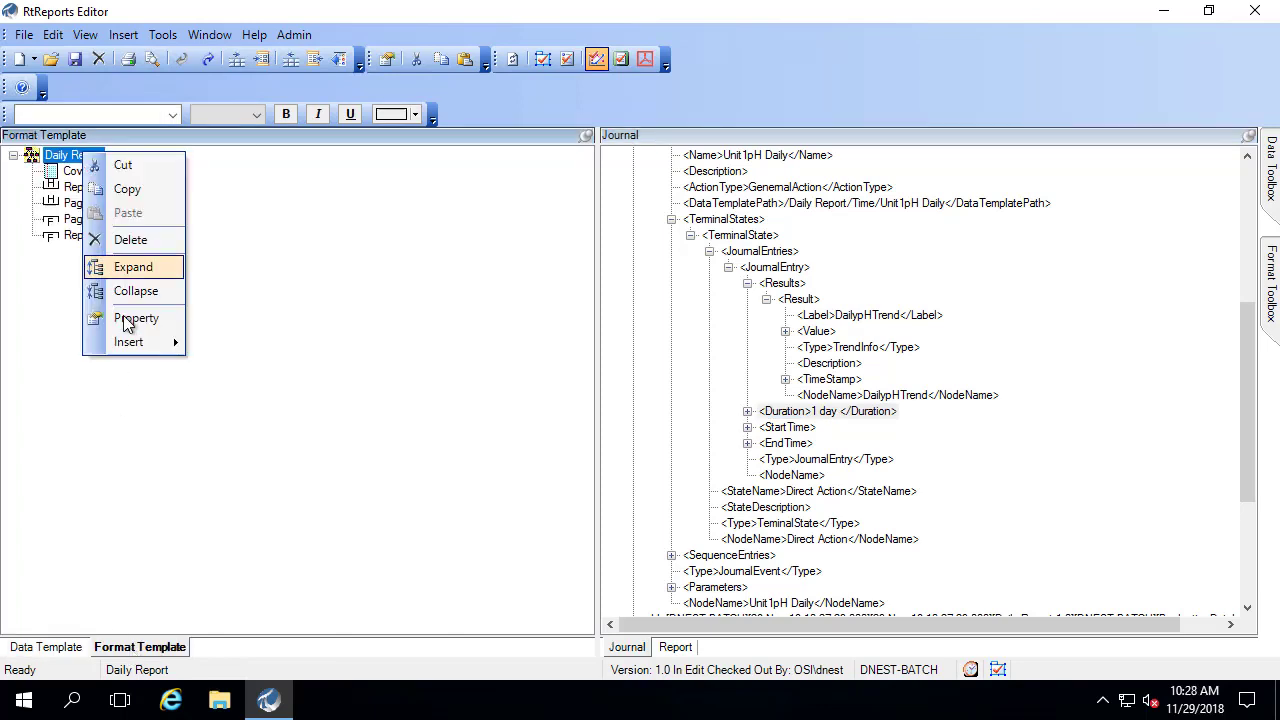
mouse_move(135, 342)
left_click(256, 256)
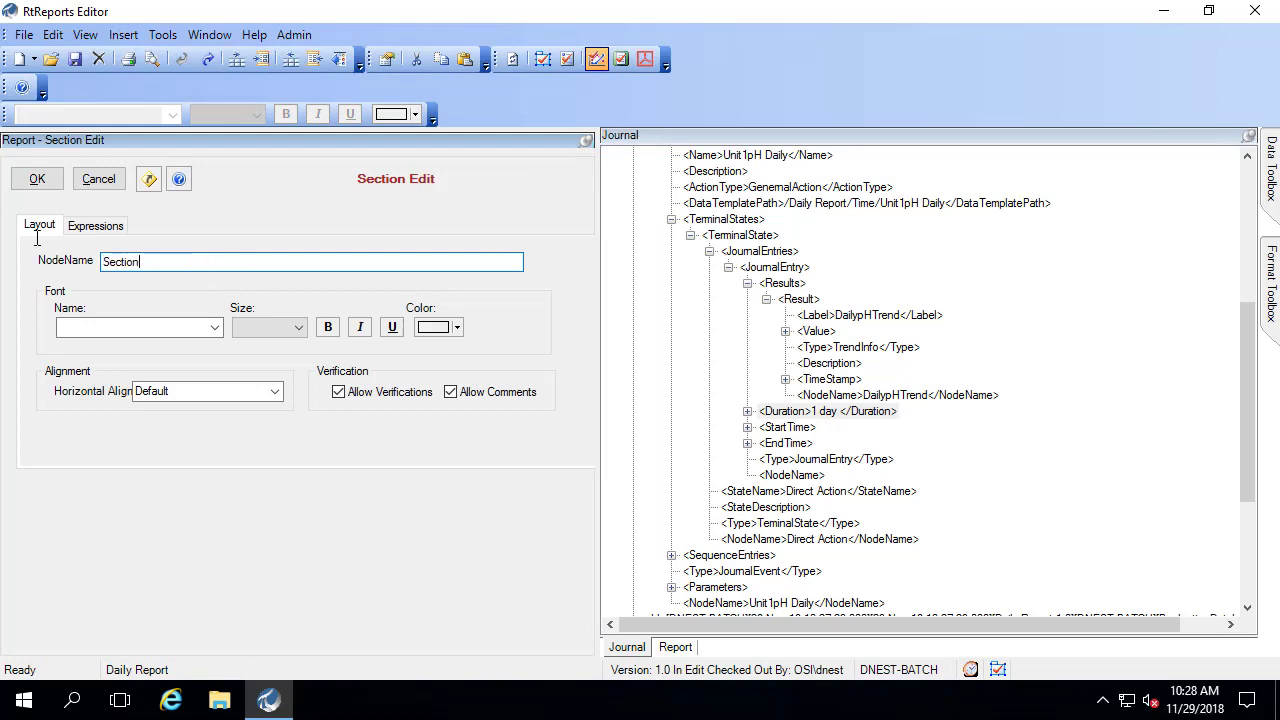
type("Daily pH Trend")
left_click(35, 184)
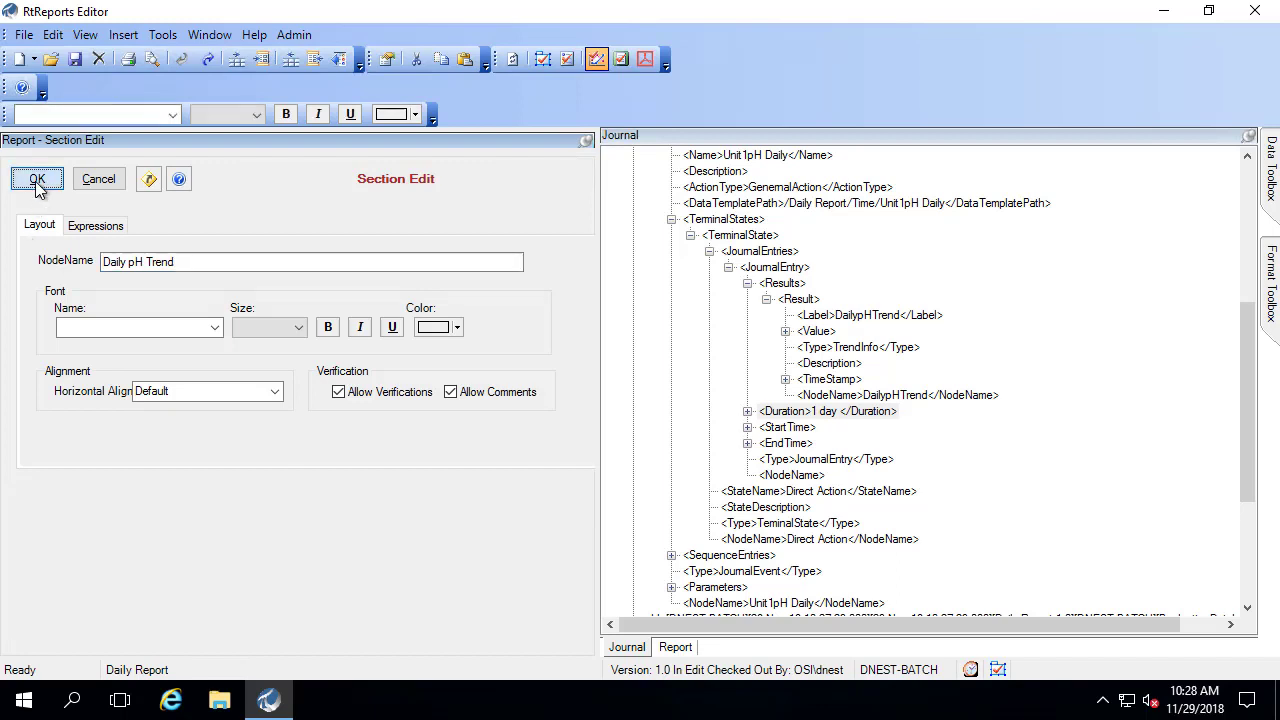
- Insert a 'Daily pH Trend' text item into the section's Entry
left_click(94, 253)
right_click(95, 256)
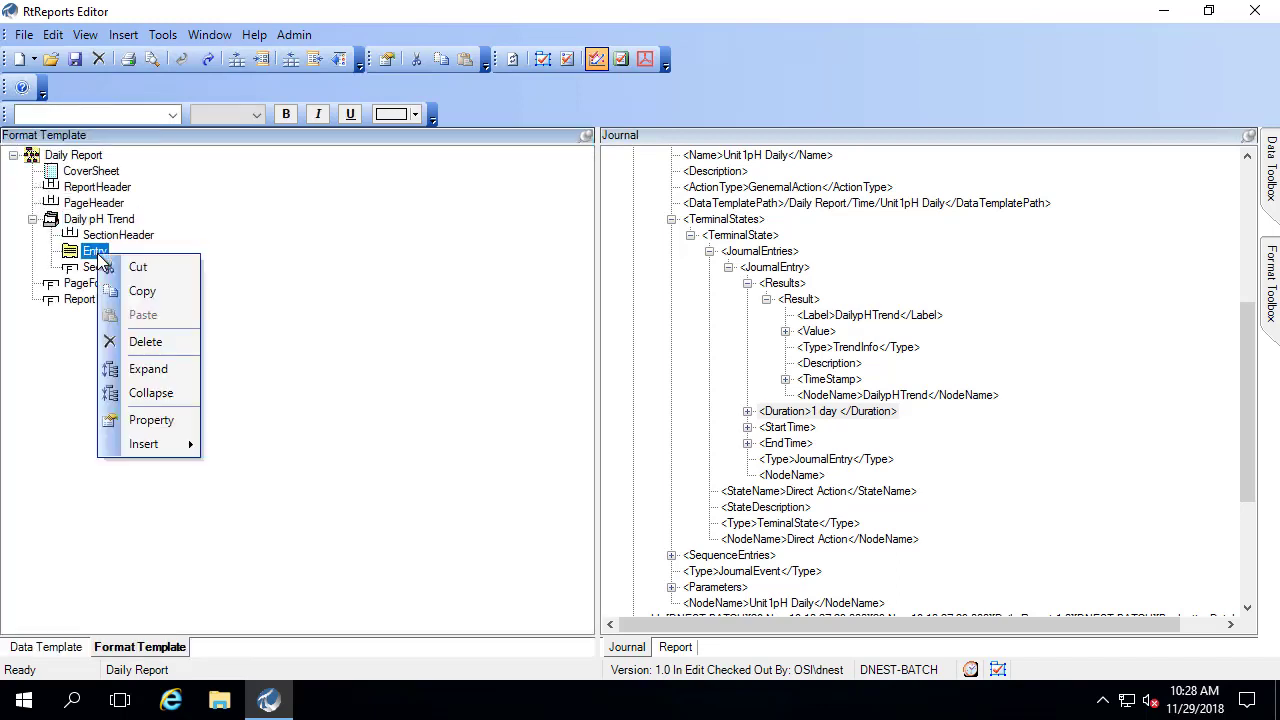
mouse_move(150, 443)
left_click(261, 325)
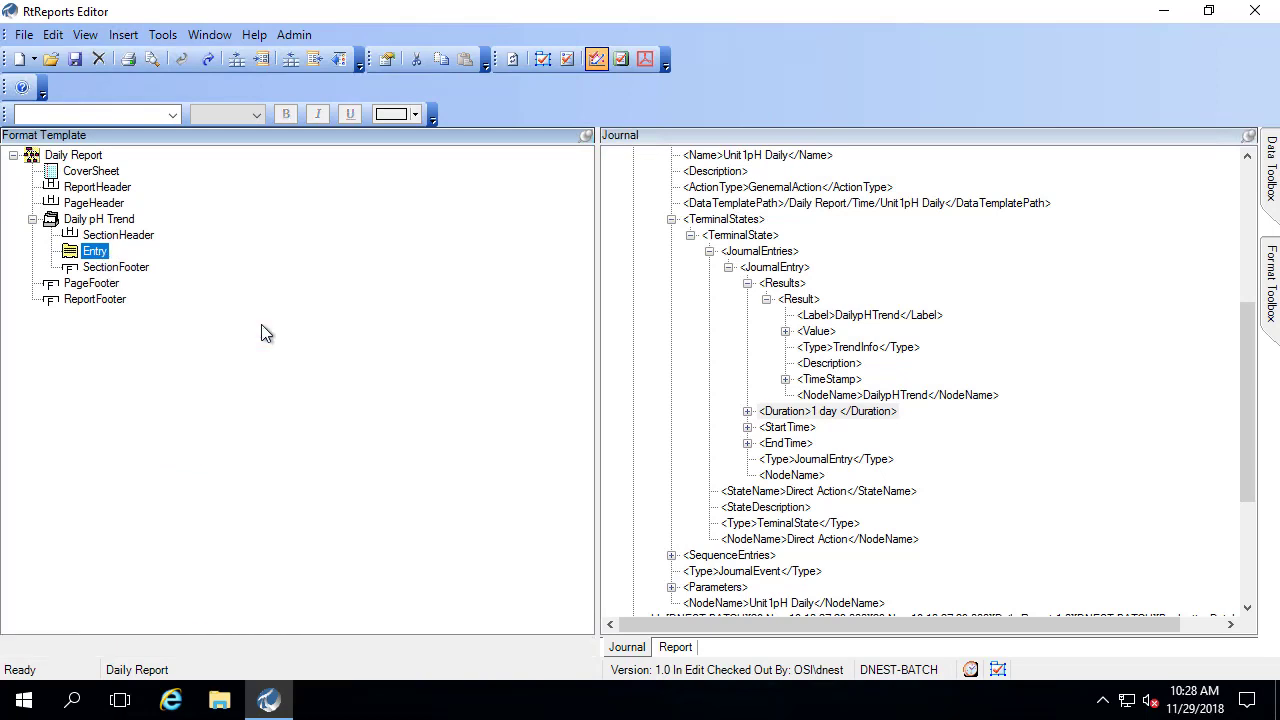
type("Daily ")
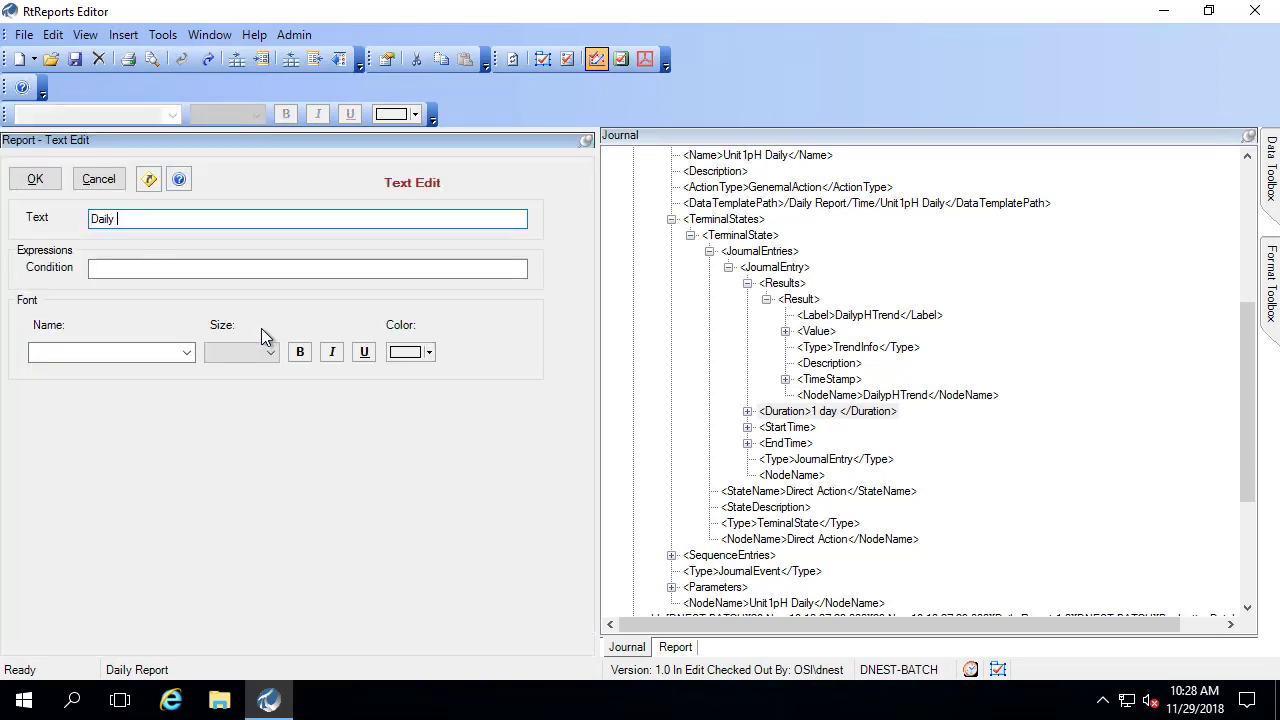
type("pH Trend")
left_click(35, 179)
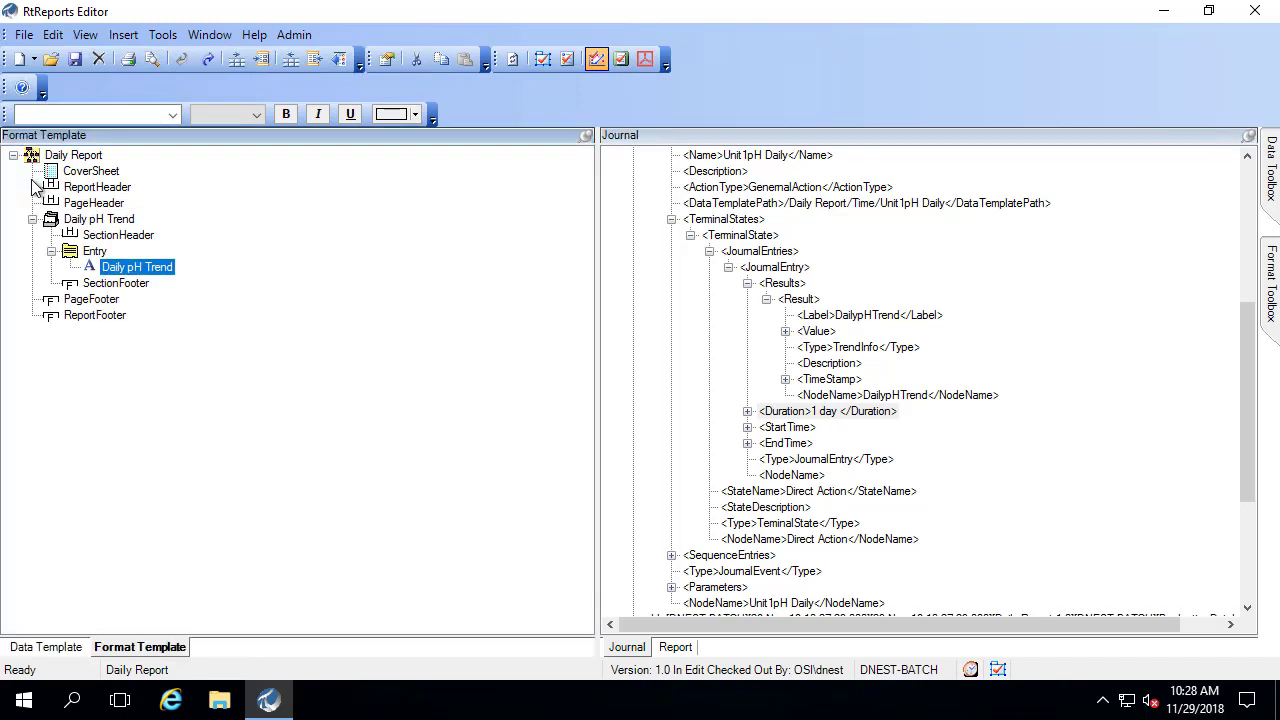
- Insert a Trend into the Entry sourced from the journal Value, width 12000
right_click(130, 266)
right_click(93, 253)
mouse_move(150, 446)
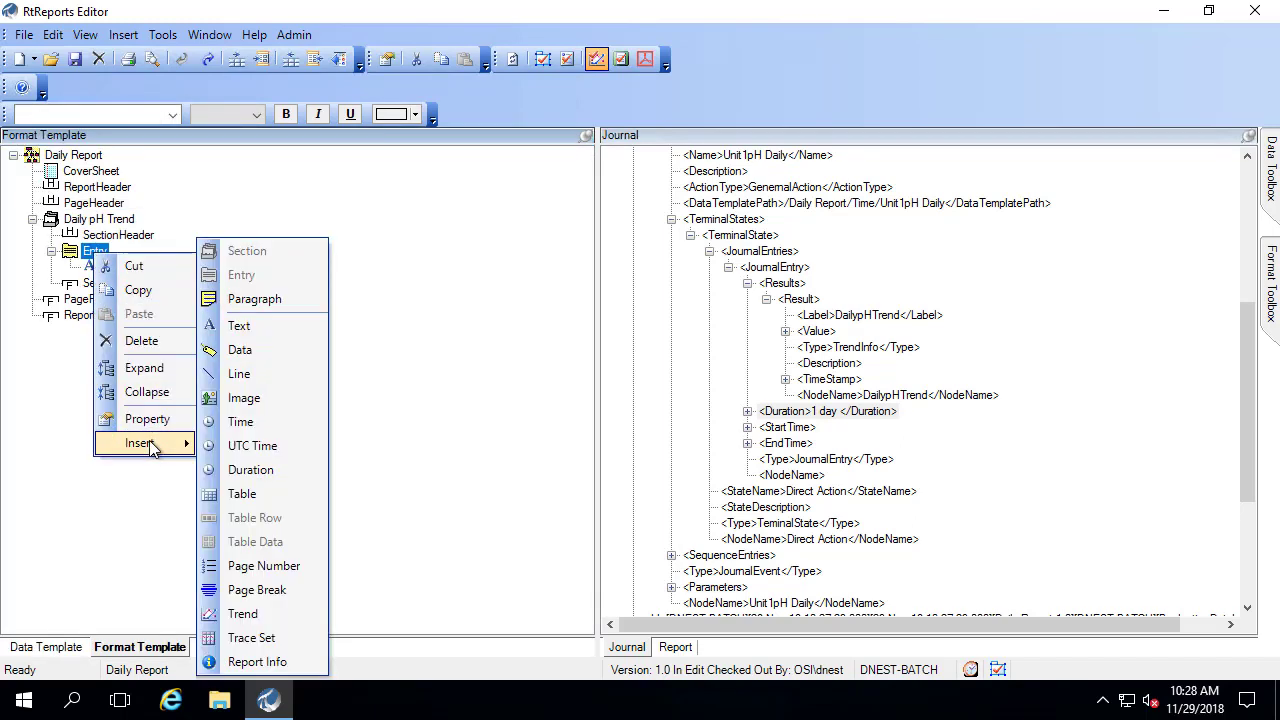
left_click(259, 607)
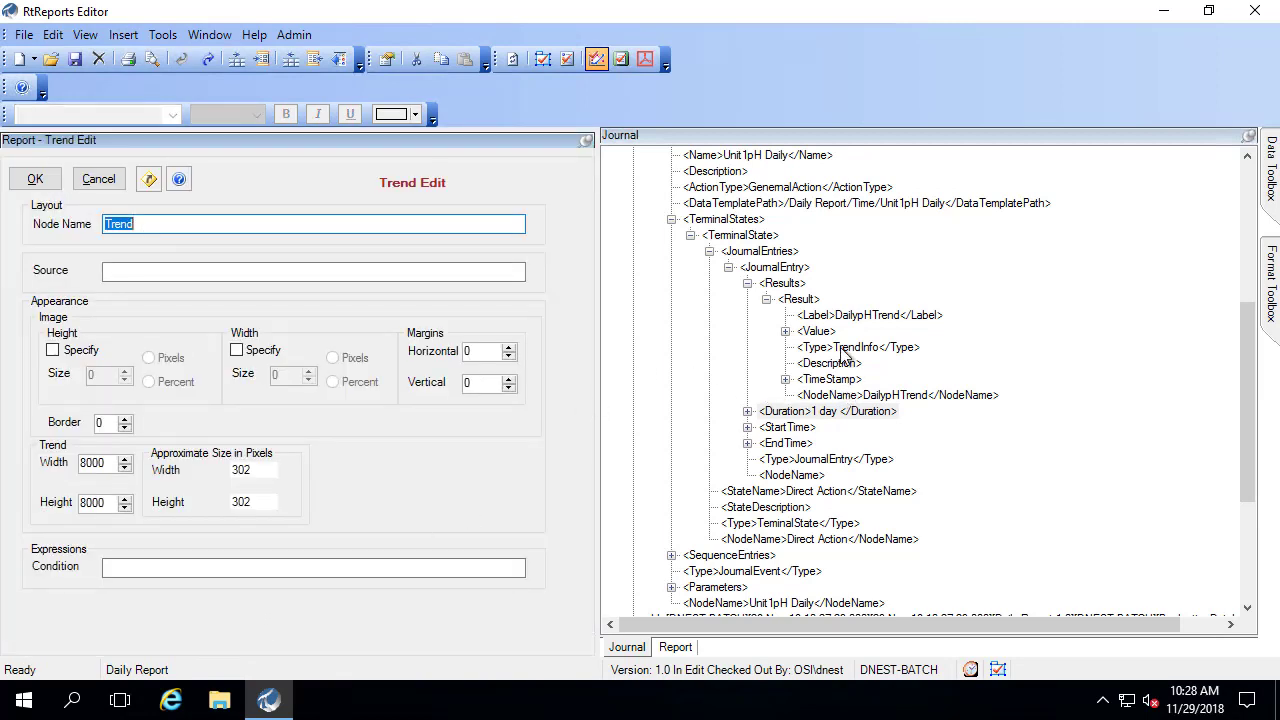
left_click_drag(816, 331, 198, 272)
left_click_drag(108, 462, 22, 462)
type("1200")
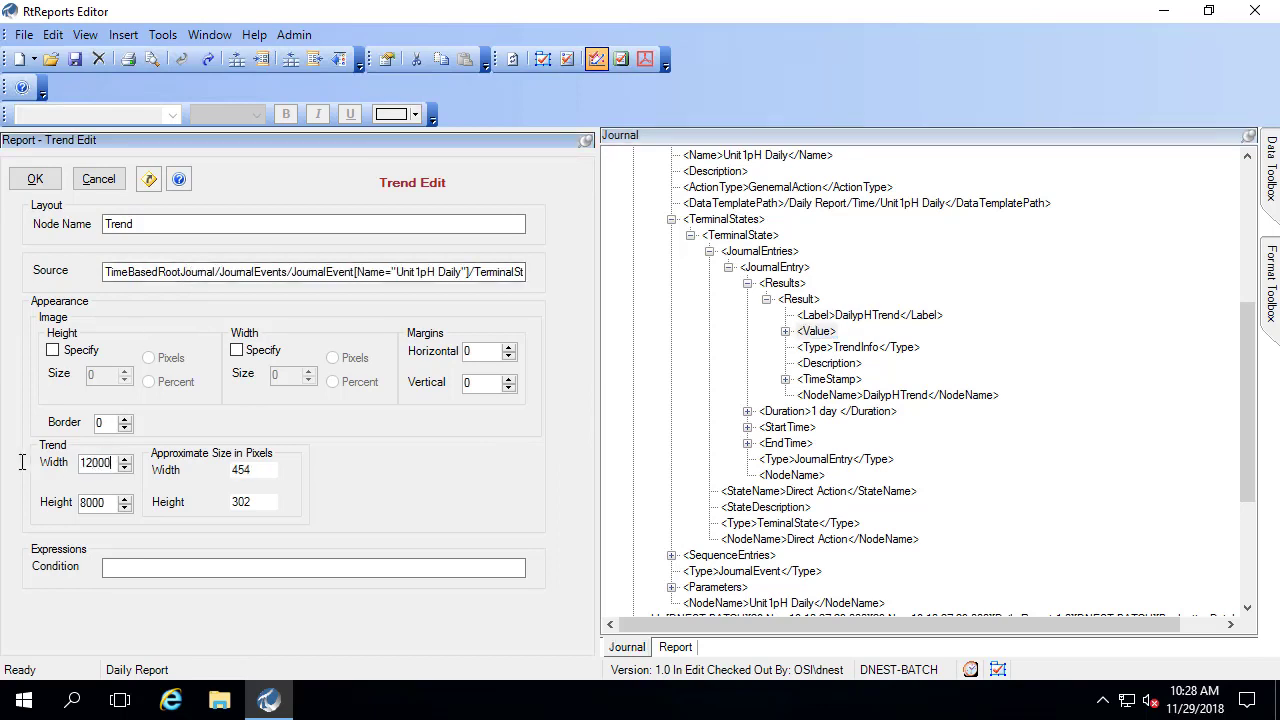
left_click(35, 179)
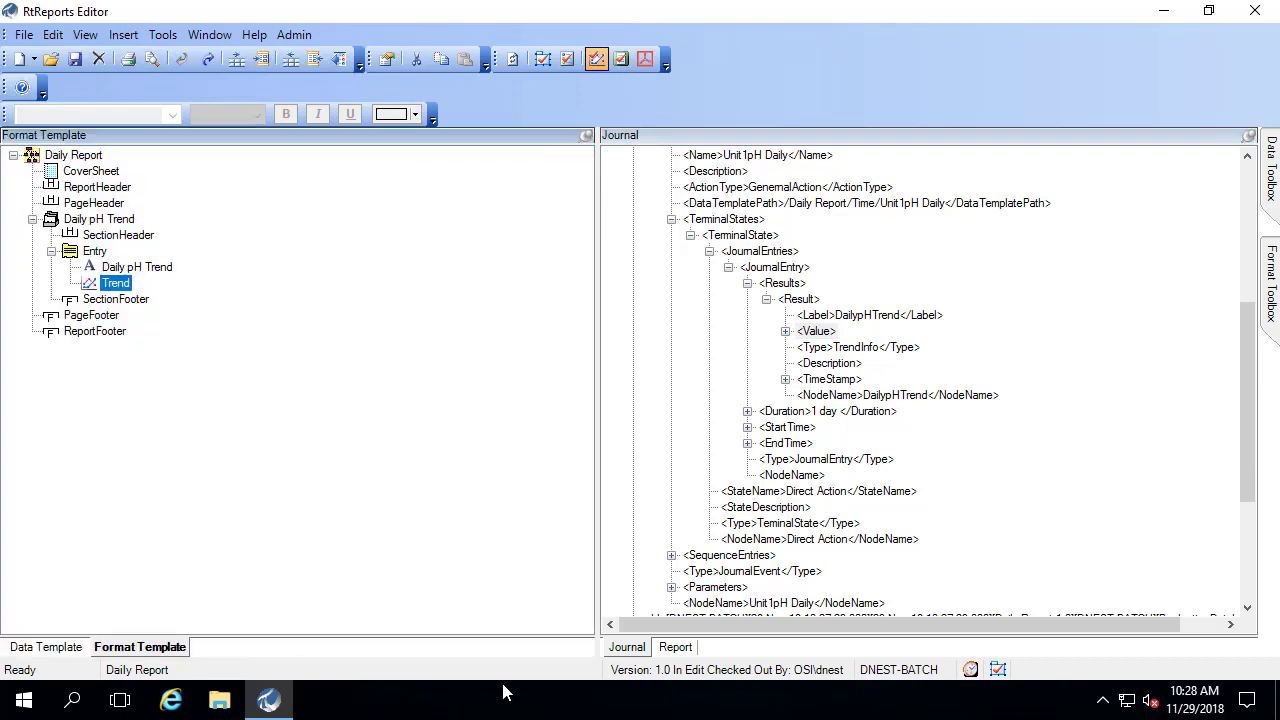
- Refresh the report preview on the Report tab
left_click(680, 650)
left_click(82, 36)
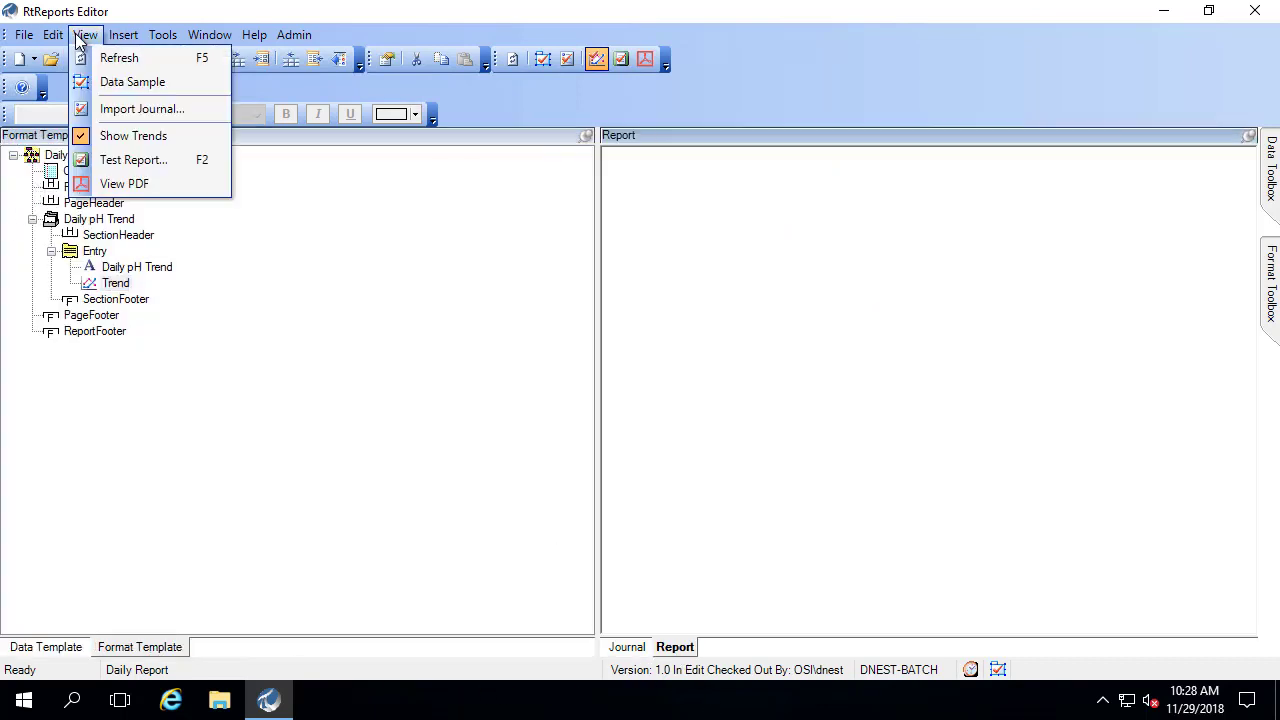
left_click(104, 60)
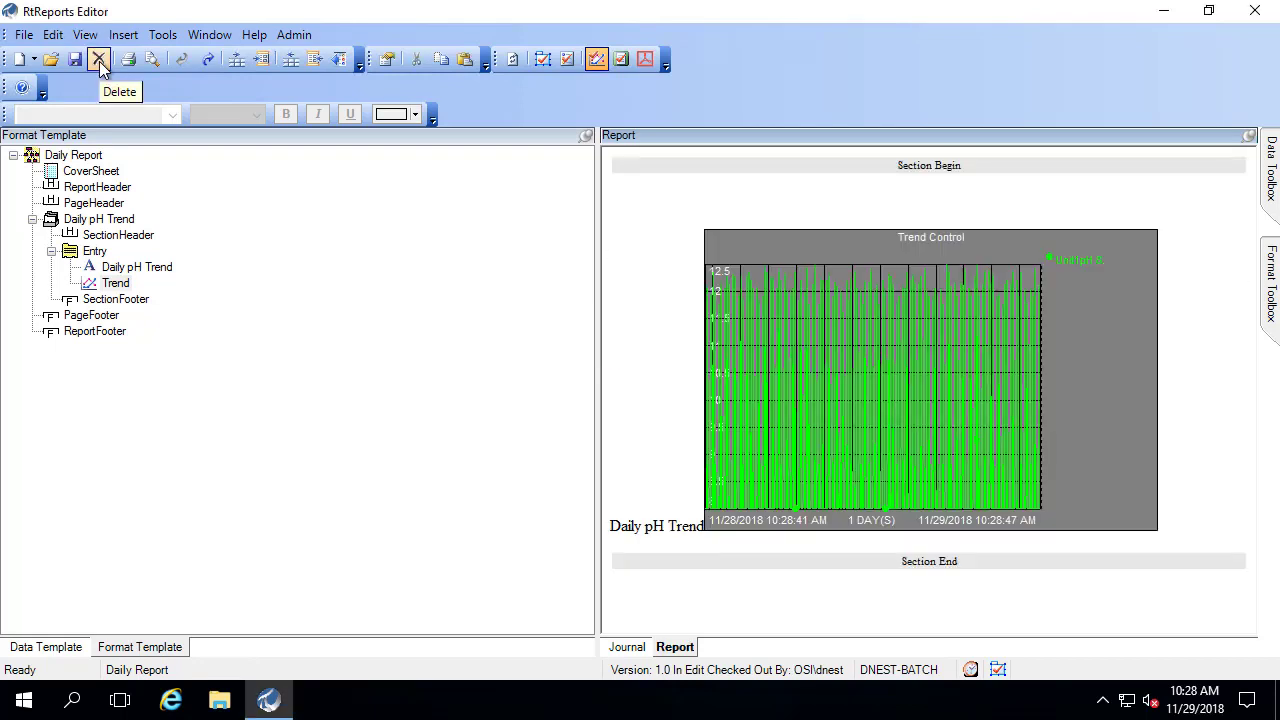
- Append <br> to the Daily pH Trend label and refresh the preview
right_click(93, 254)
left_click(87, 263)
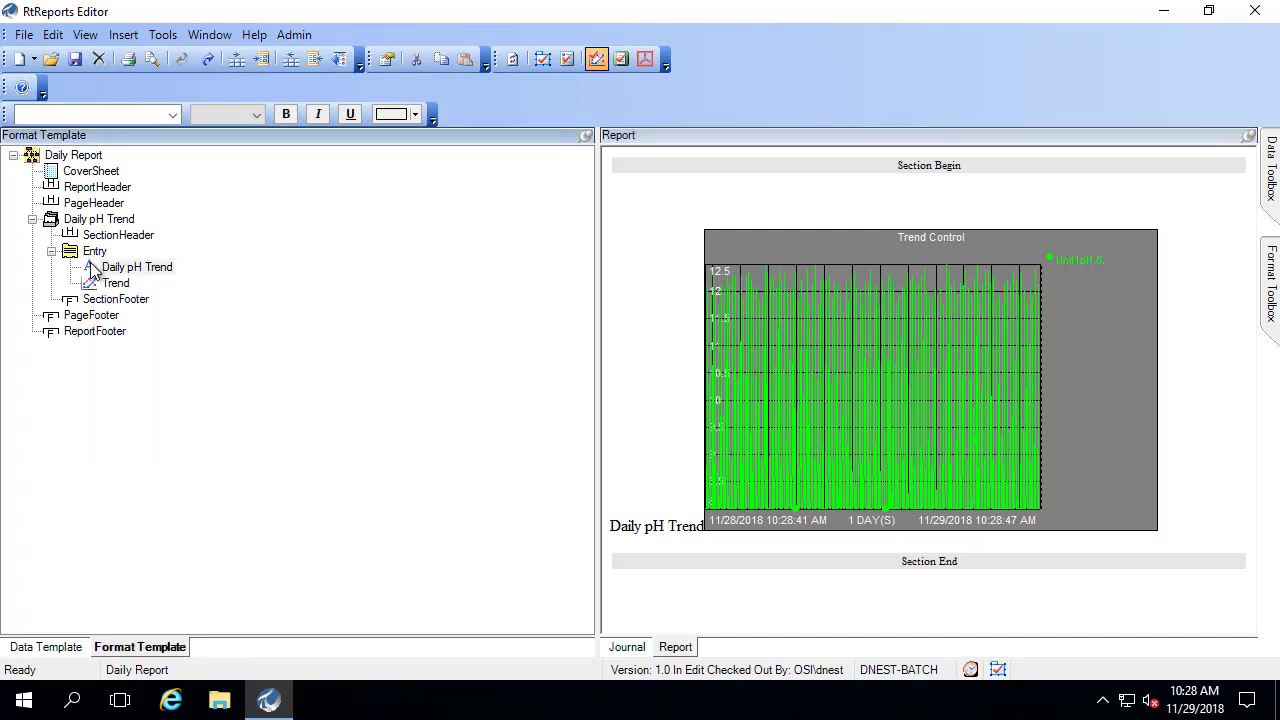
double_click(89, 265)
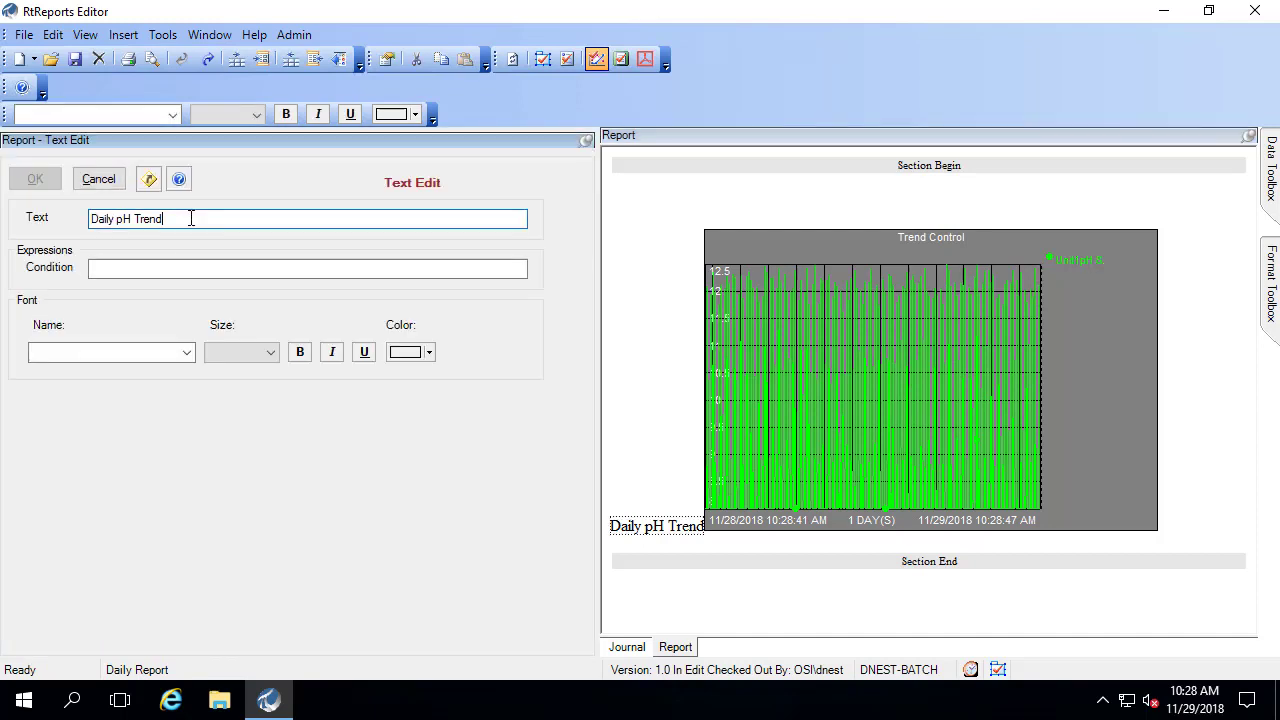
type("<br>")
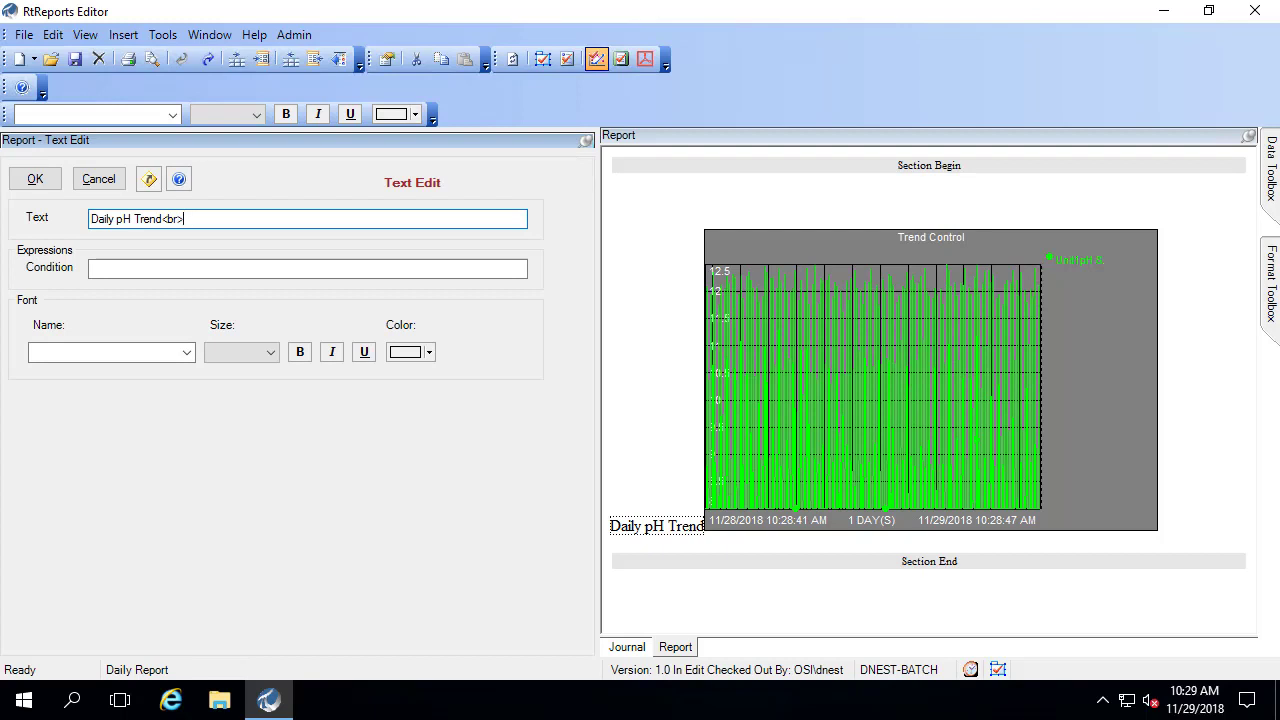
left_click(40, 178)
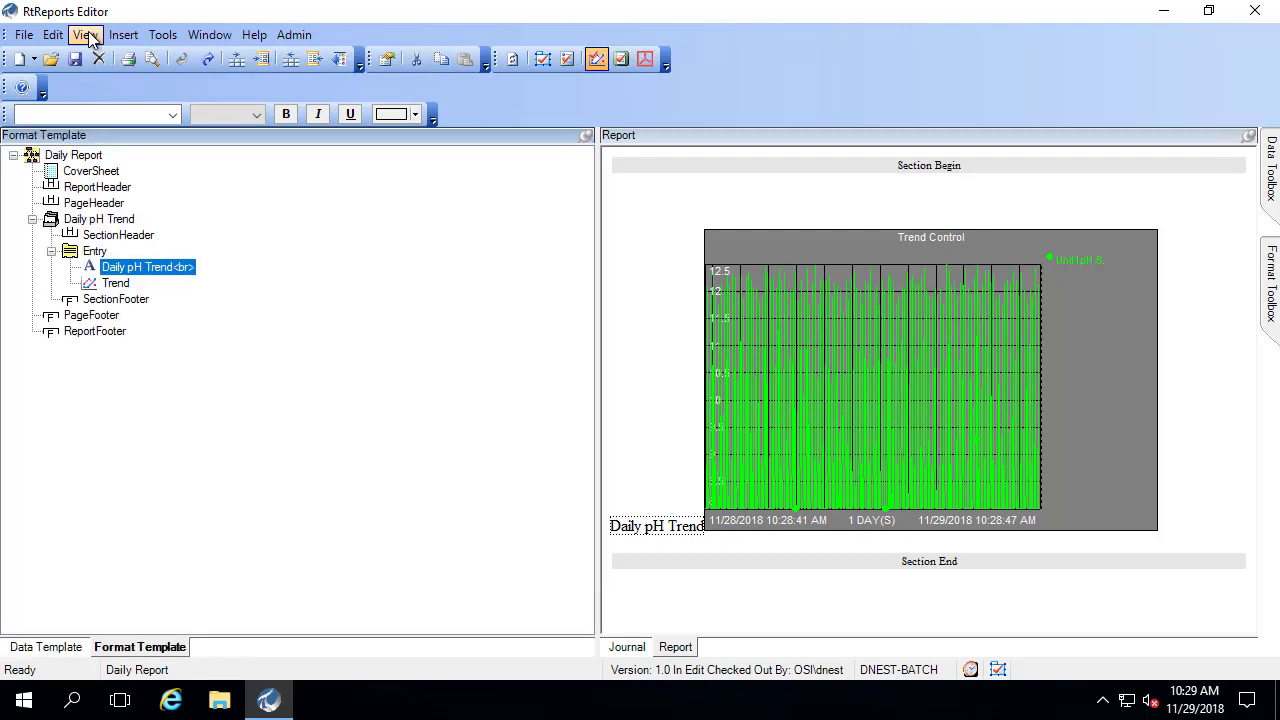
left_click(88, 36)
left_click(100, 57)
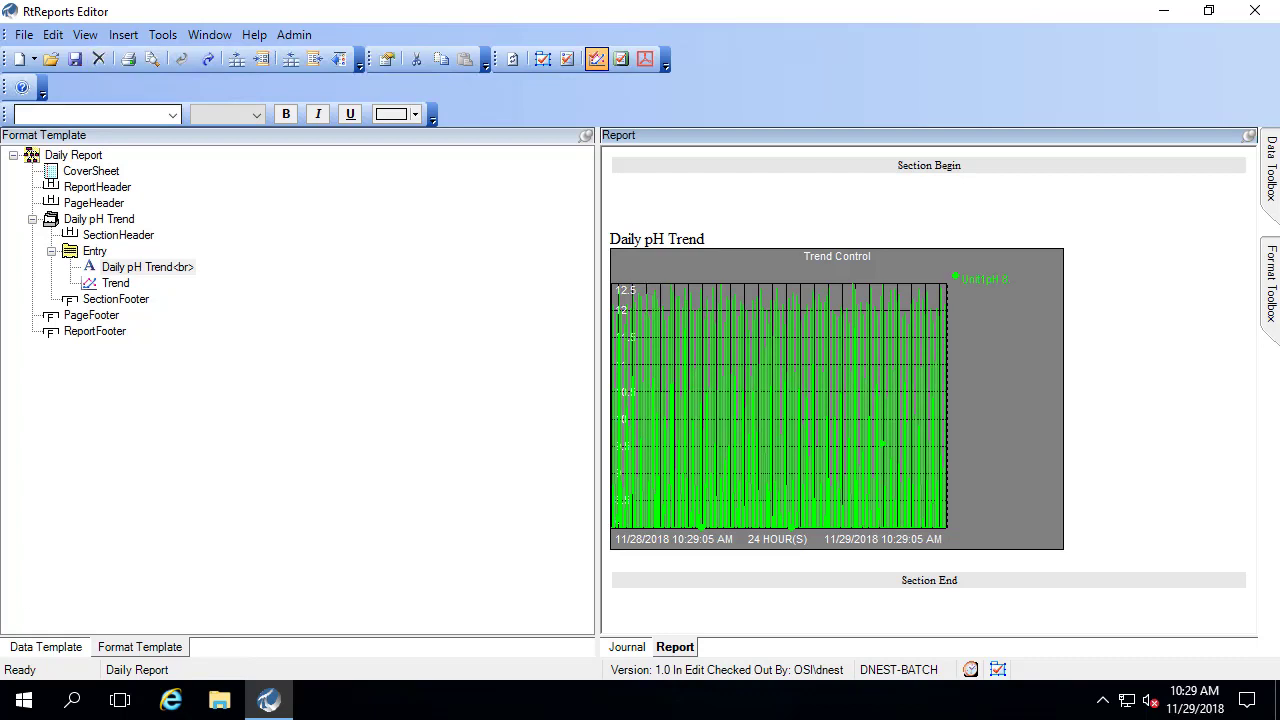
- Insert a '12 intervals' time template under Time with an hourly interval number
left_click(33, 650)
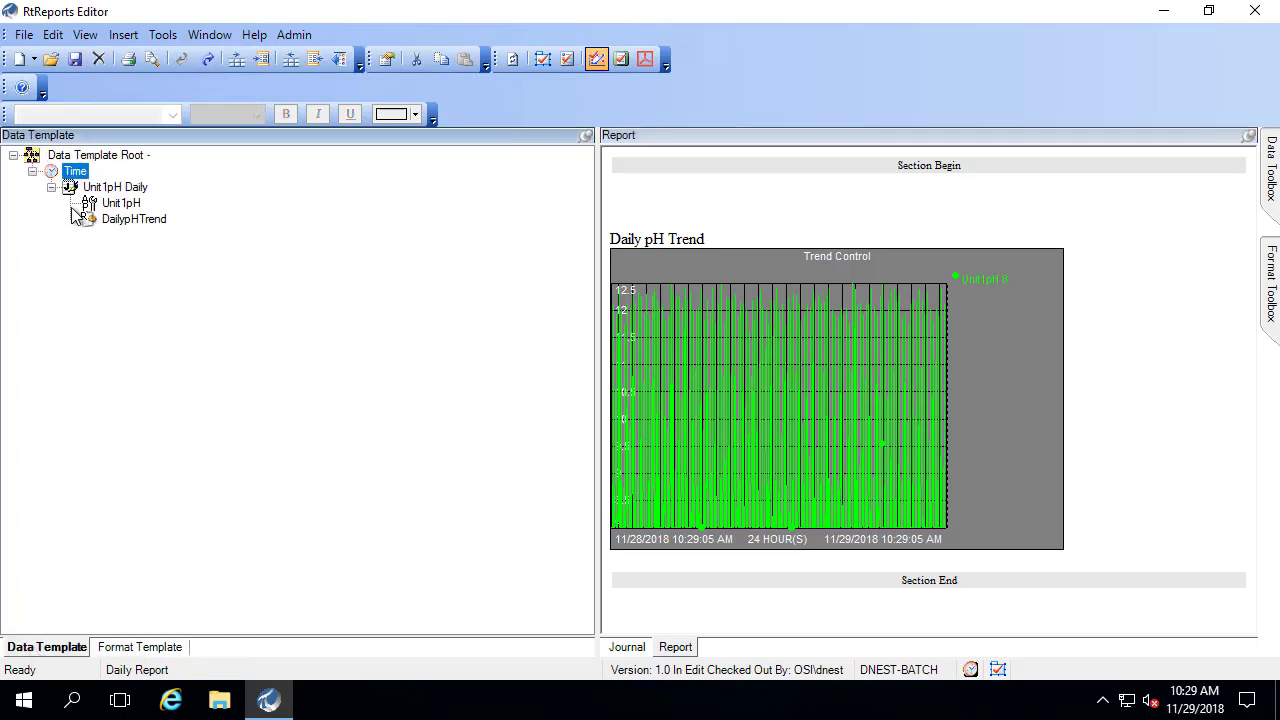
right_click(78, 172)
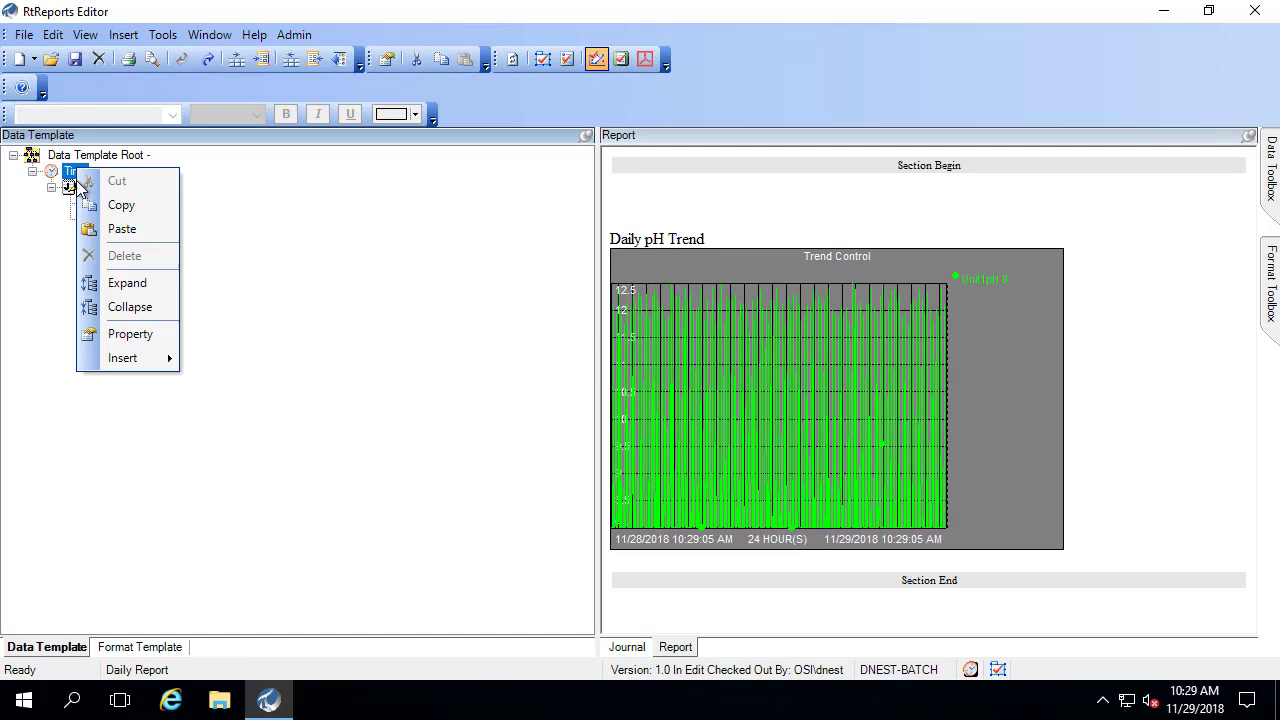
mouse_move(129, 357)
left_click(247, 449)
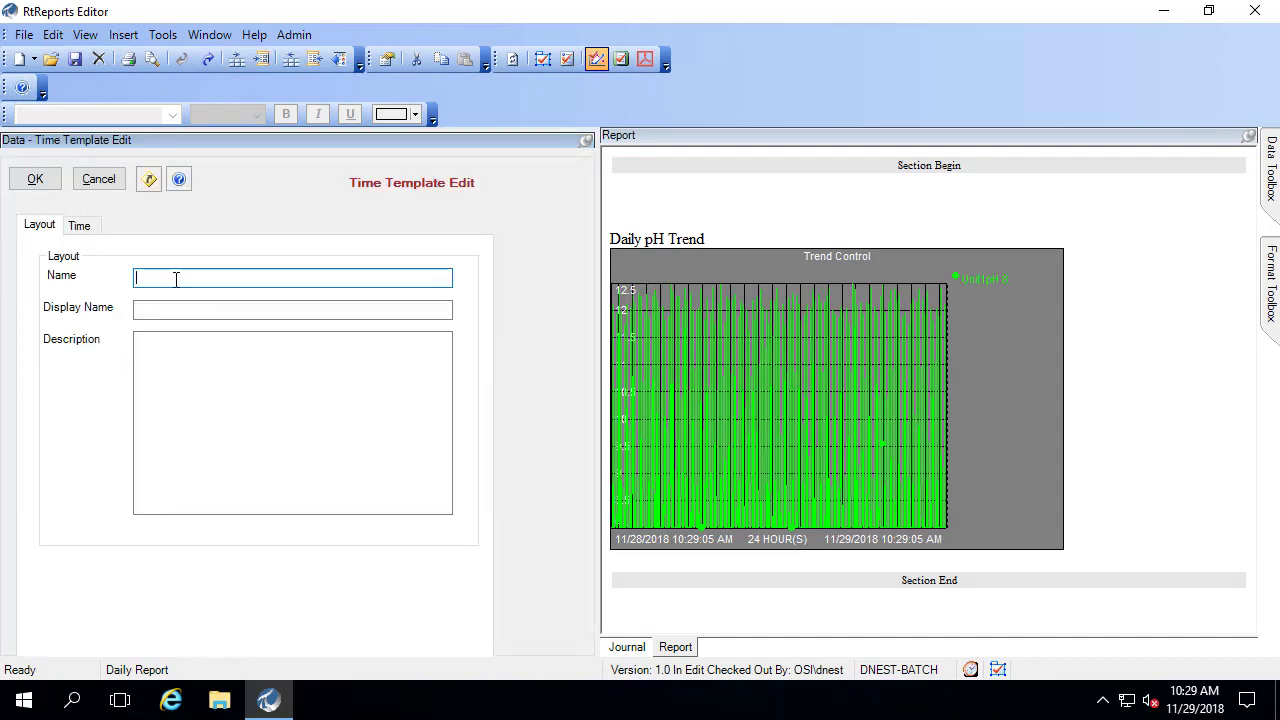
type("12 intervals")
left_click(88, 226)
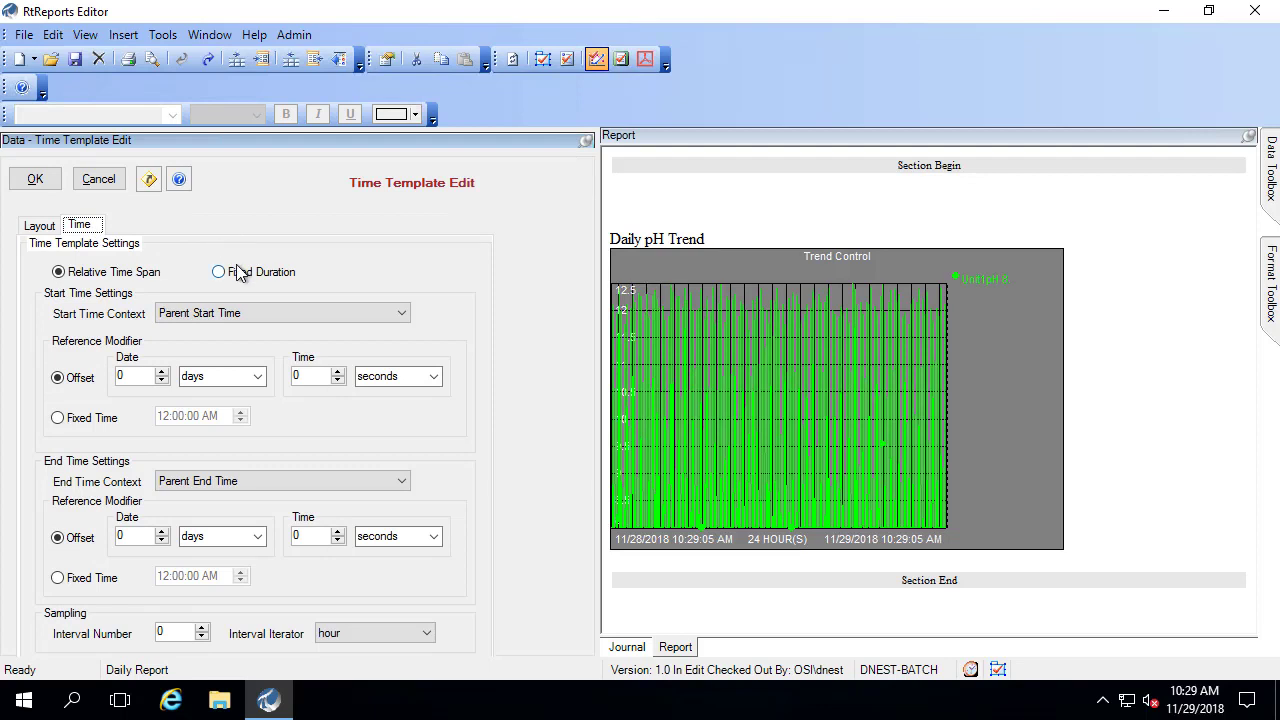
double_click(166, 632)
- Confirm 12 intervals, then copy Unit1pH Daily and paste it under 12 intervals
left_click(24, 181)
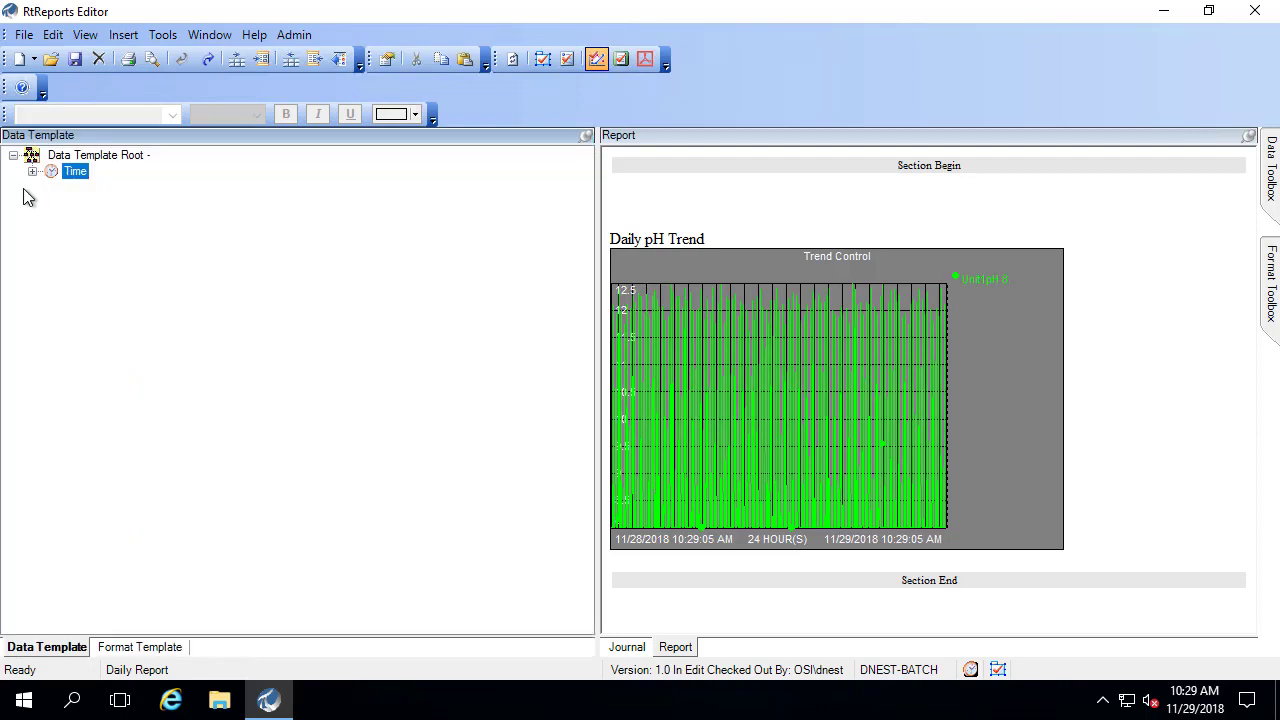
left_click(32, 172)
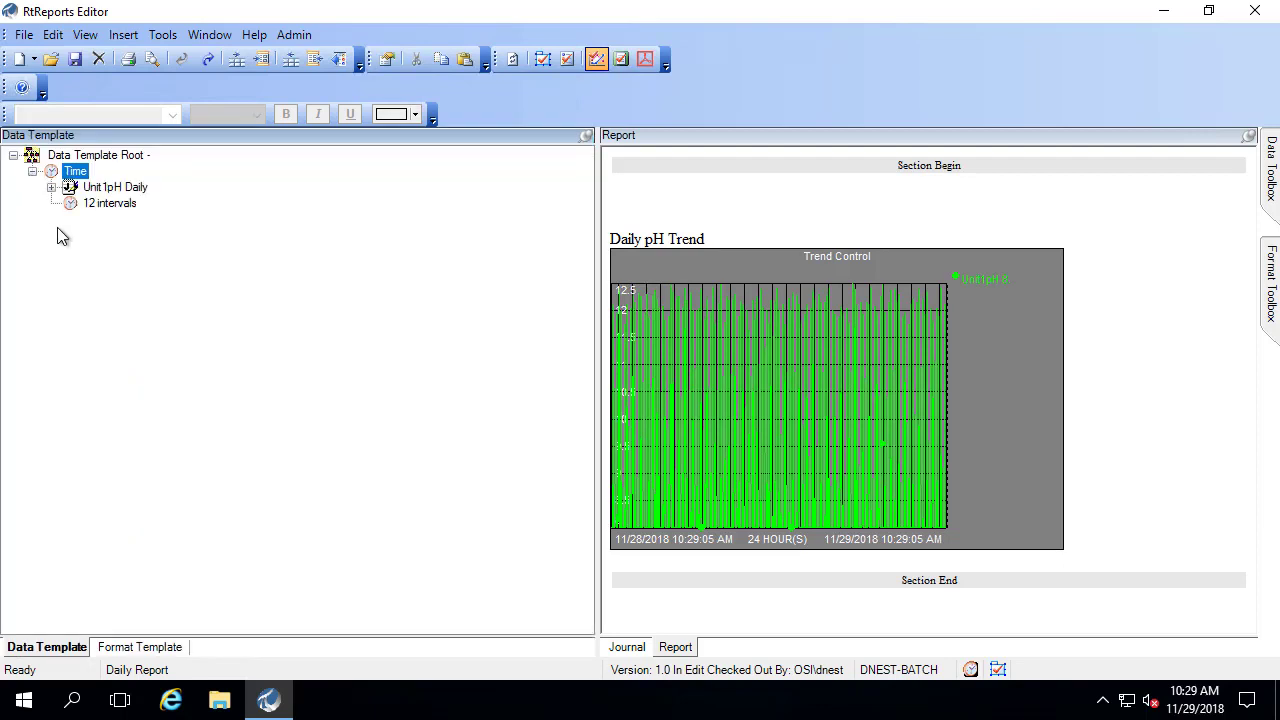
right_click(121, 193)
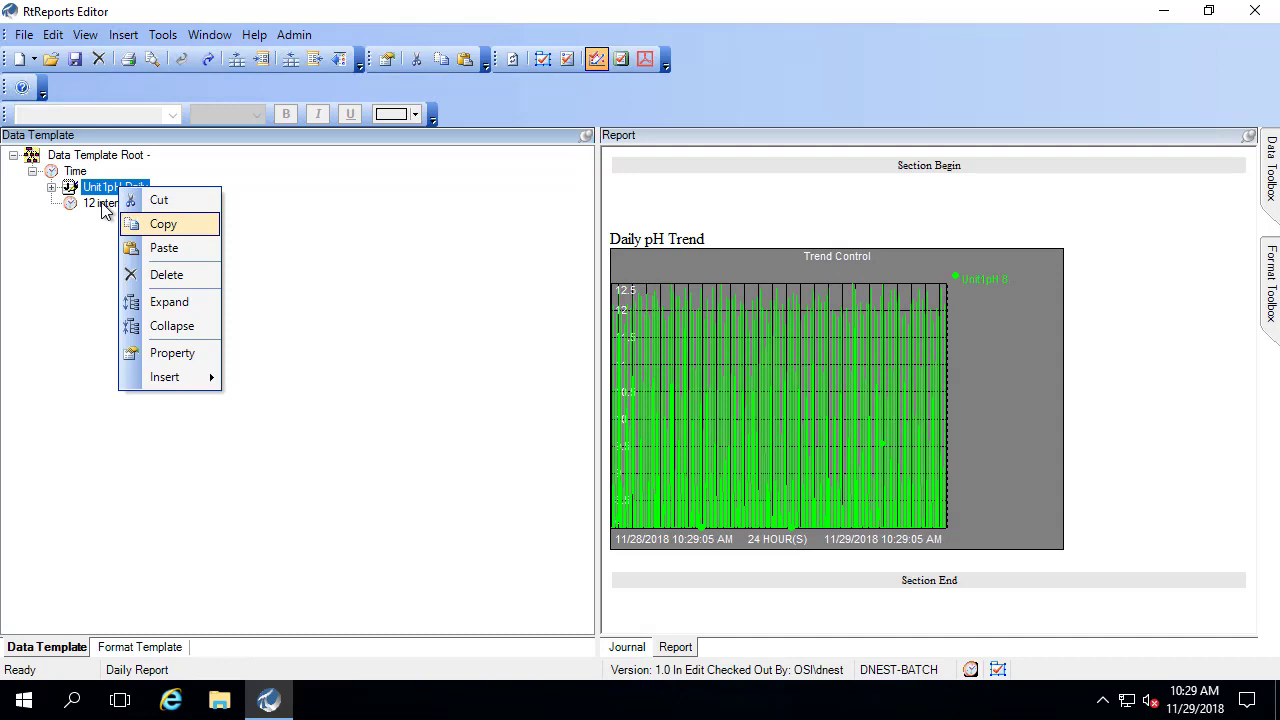
left_click(104, 208)
right_click(105, 208)
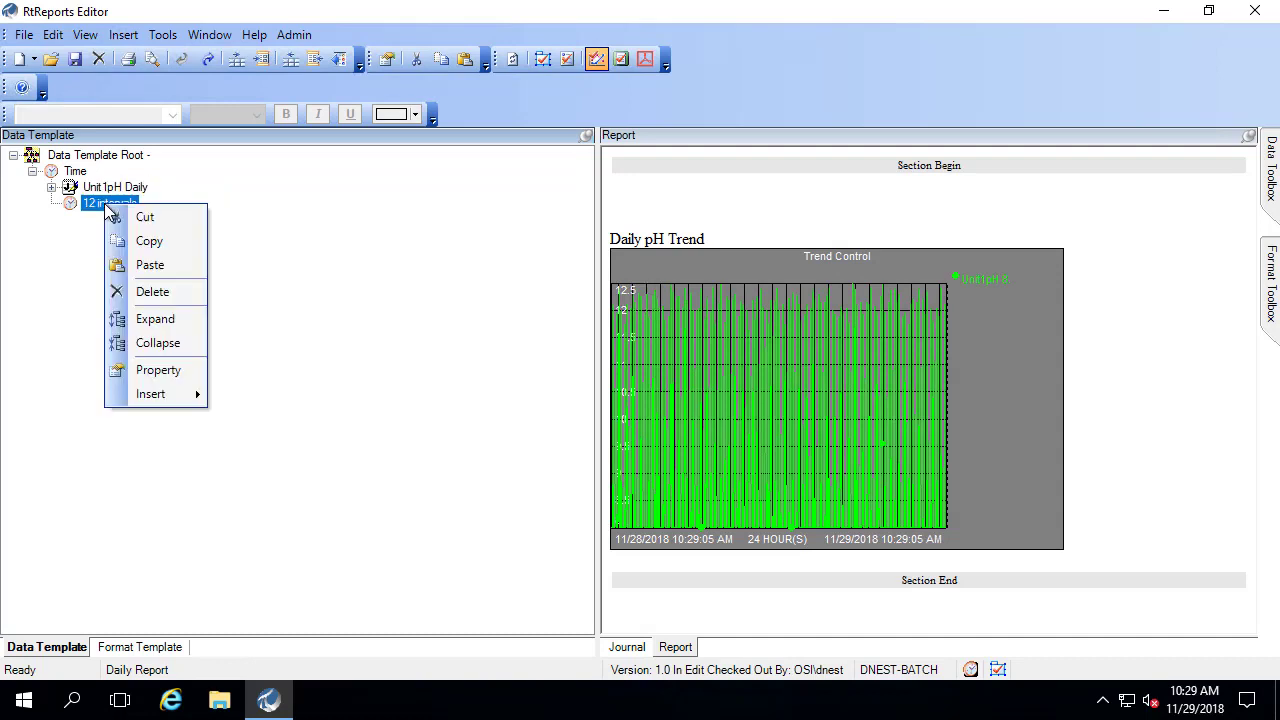
left_click(150, 265)
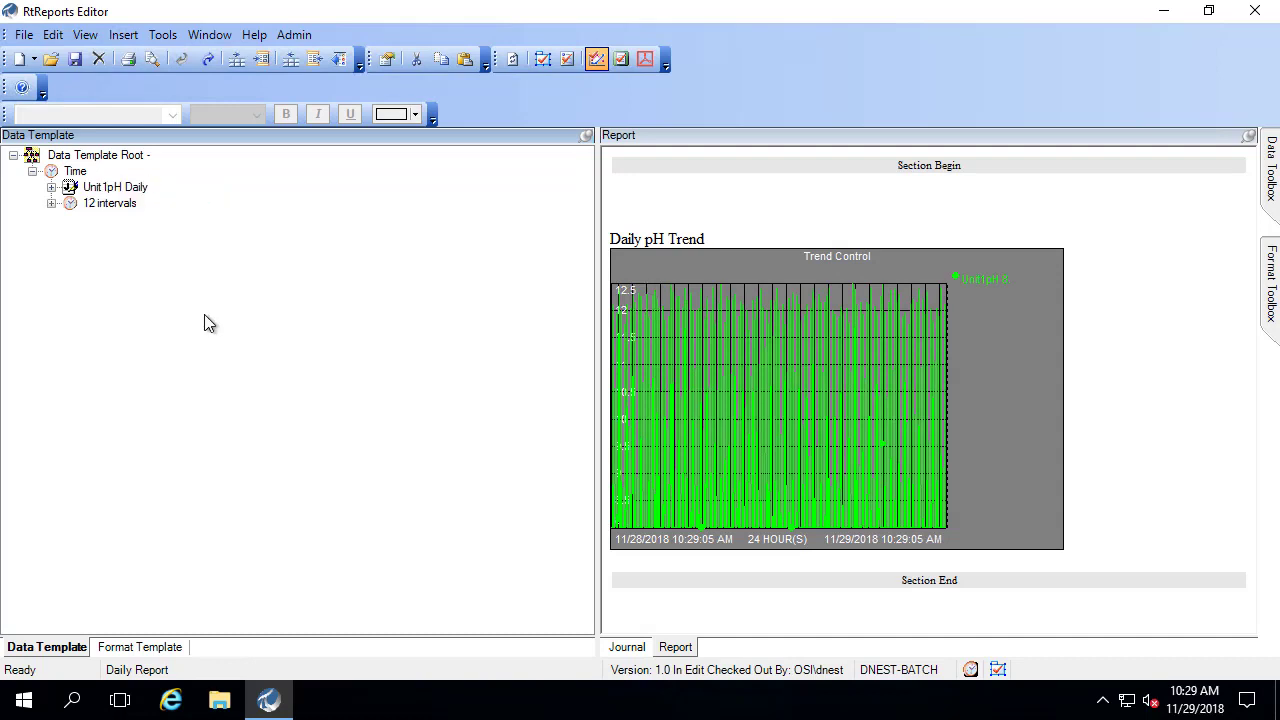
left_click(52, 204)
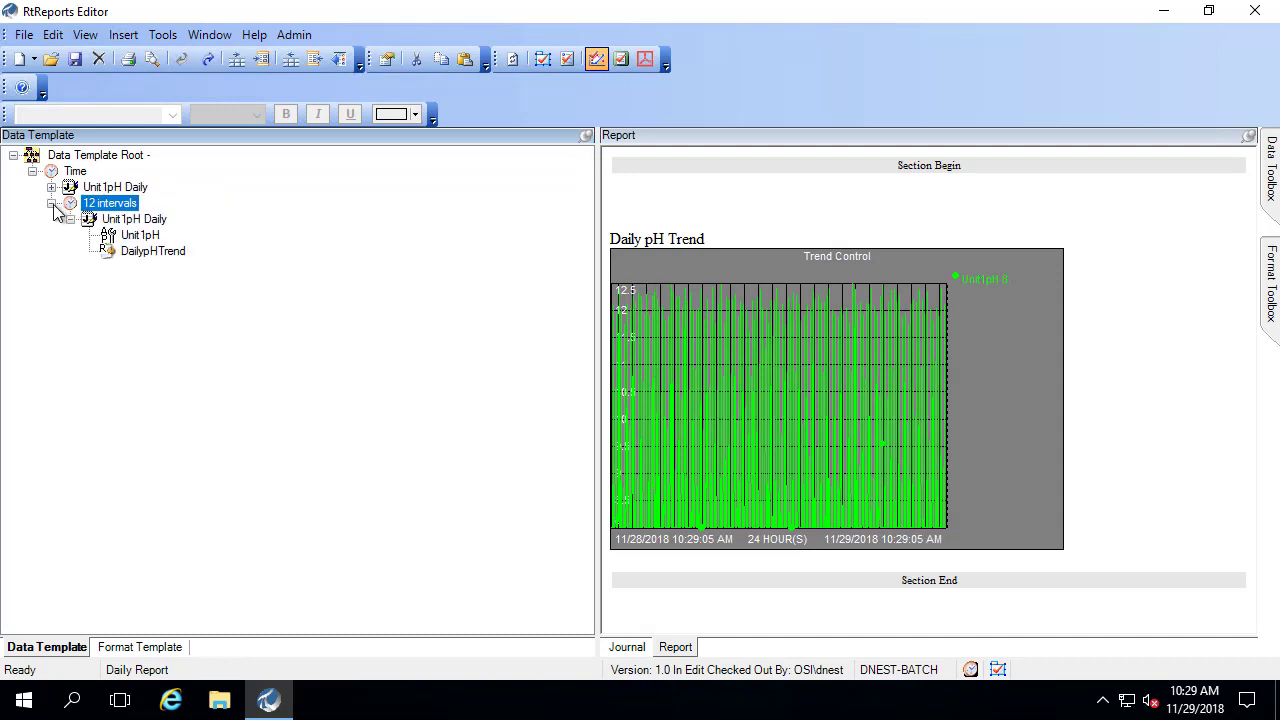
- Refresh the journal XML data and expand TimeBasedRootJournal and its JournalEvents node
left_click(627, 648)
left_click(85, 34)
left_click(108, 60)
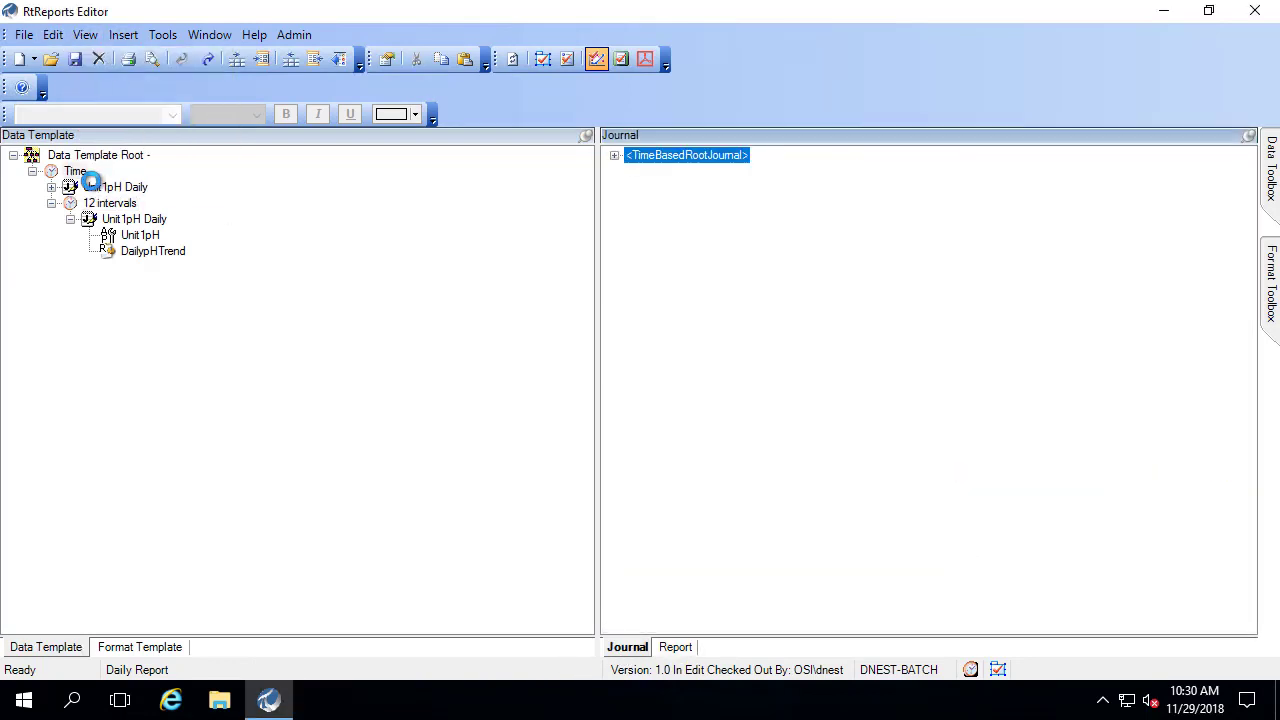
left_click(614, 155)
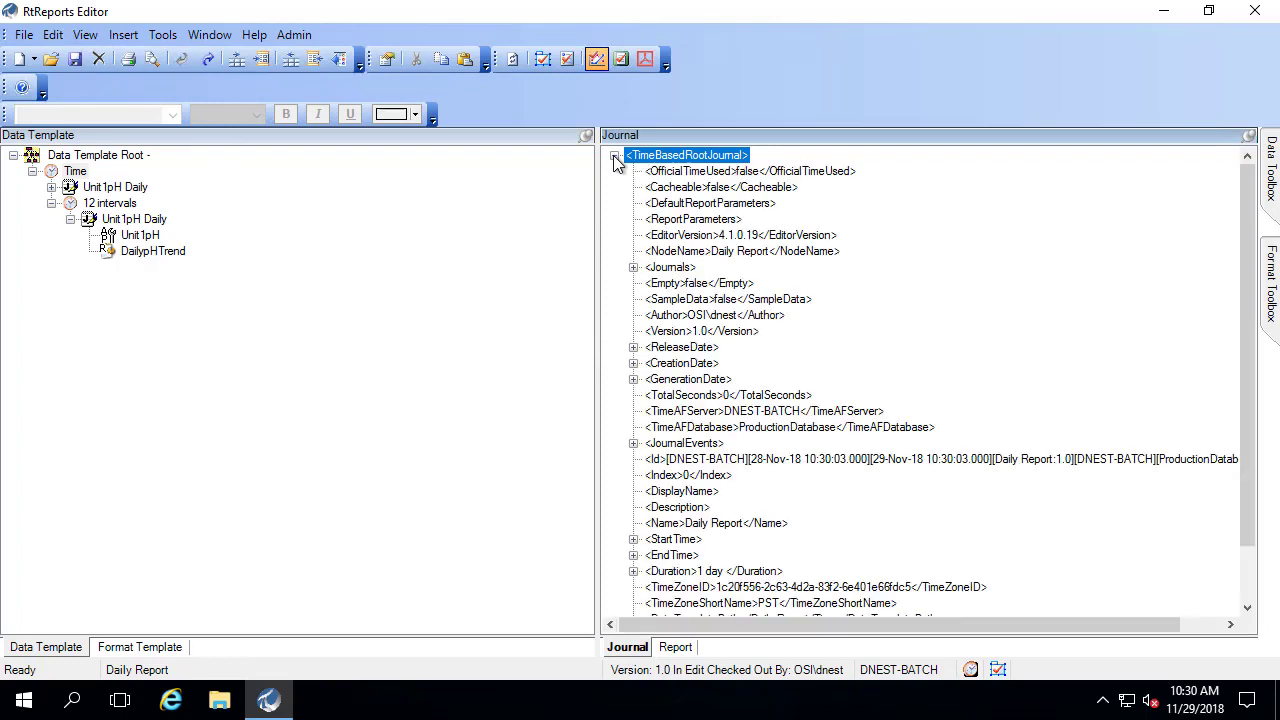
left_click(634, 443)
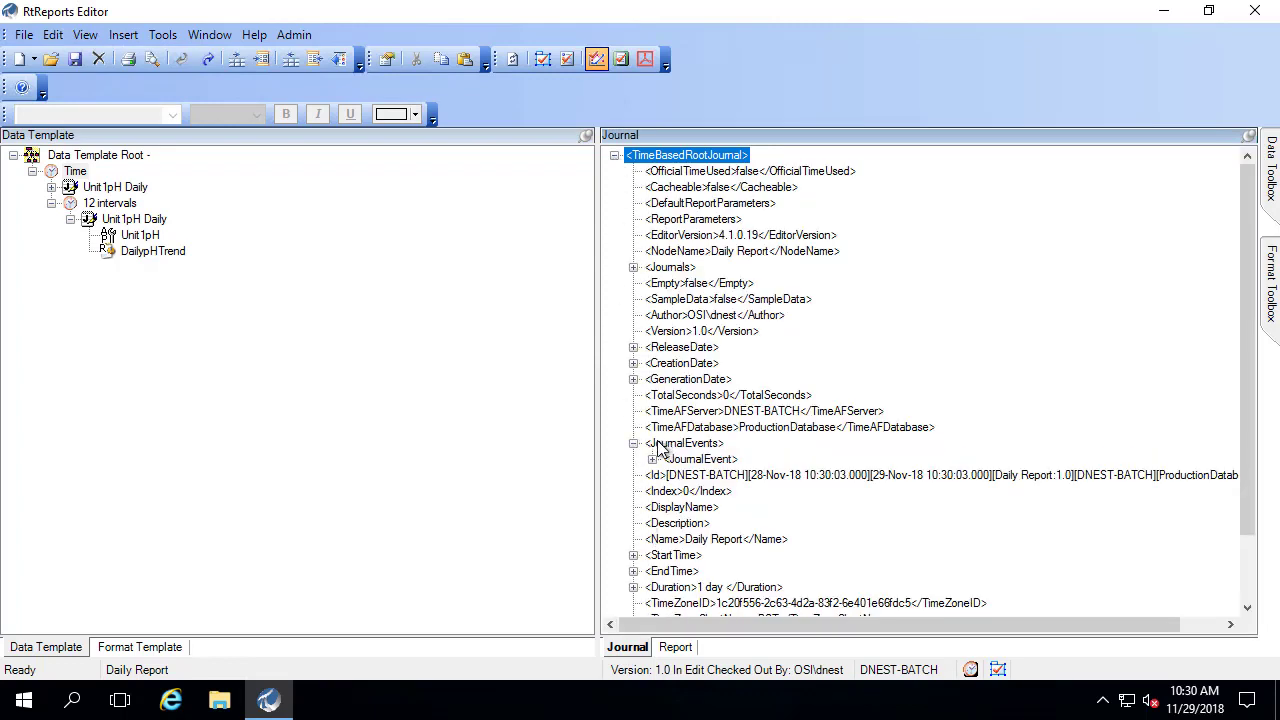
left_click_drag(617, 429, 769, 476)
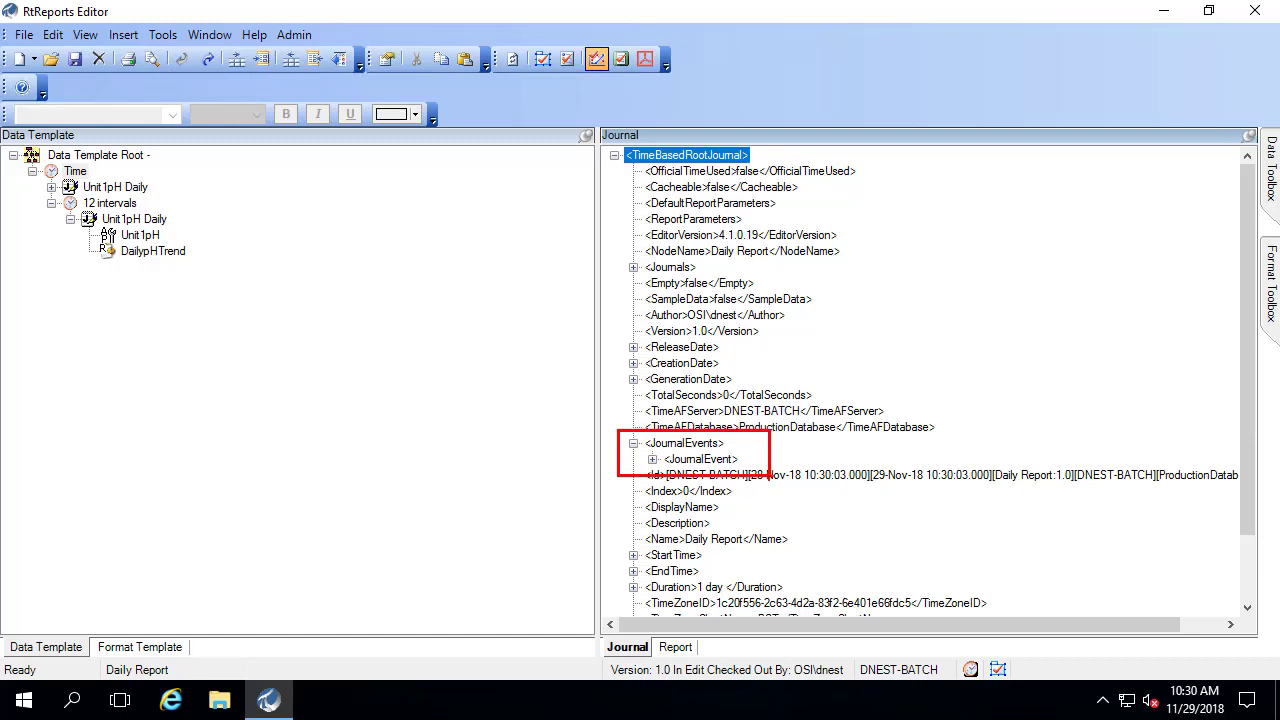
key("Escape")
- Expand Journals and the first TimeBasedJournal, then collapse the 12 intervals journal node
left_click(633, 268)
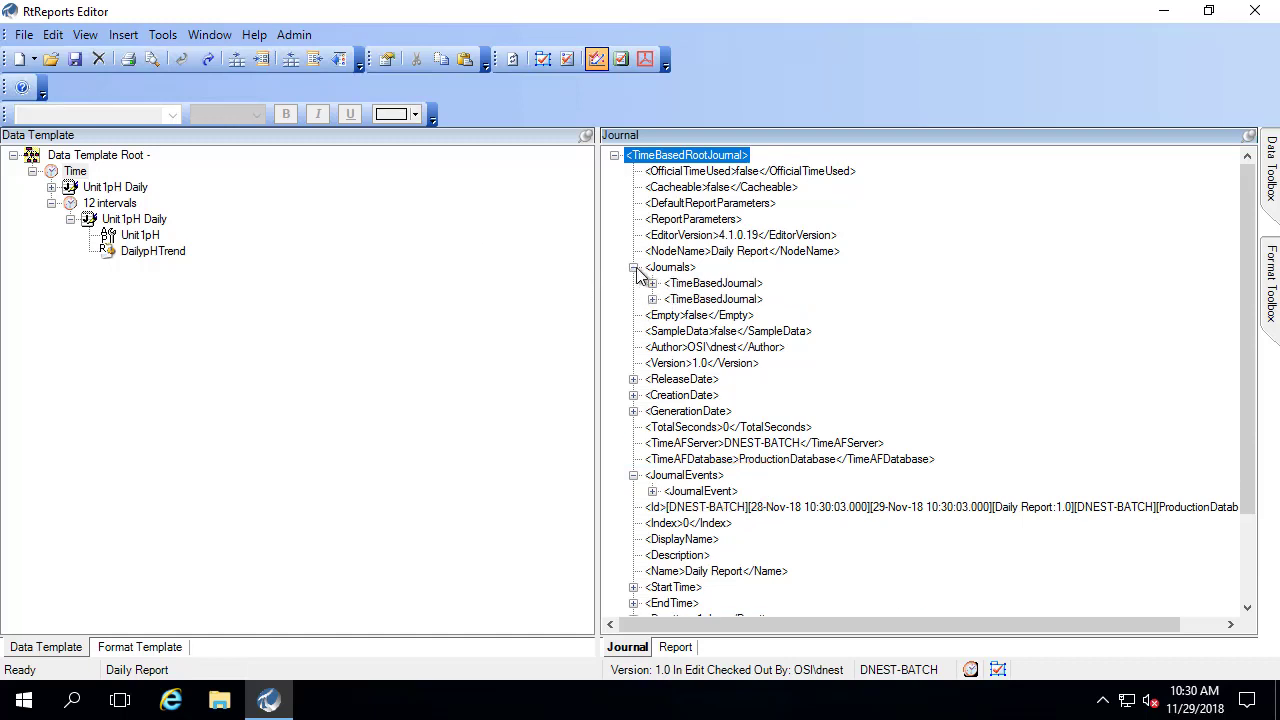
key("ctrl+2")
left_click_drag(631, 269, 797, 317)
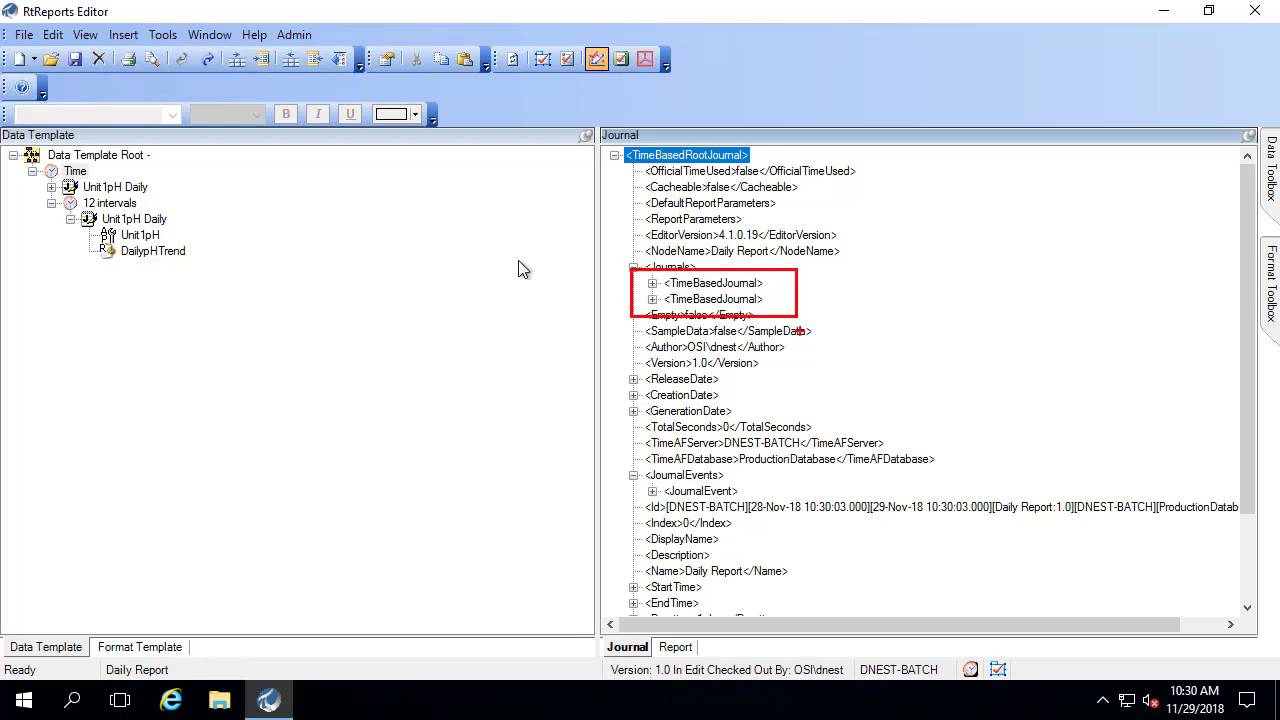
key("Escape")
left_click(652, 283)
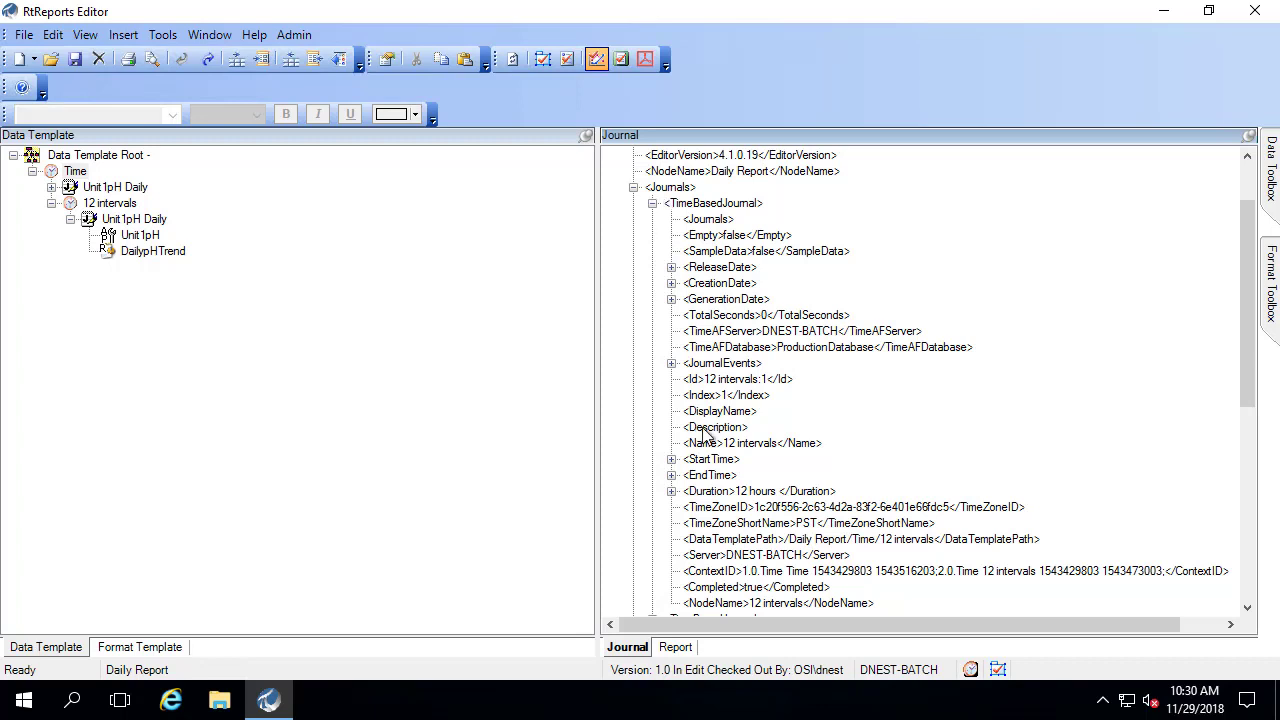
left_click_drag(668, 426, 829, 455)
key("Escape")
left_click(652, 203)
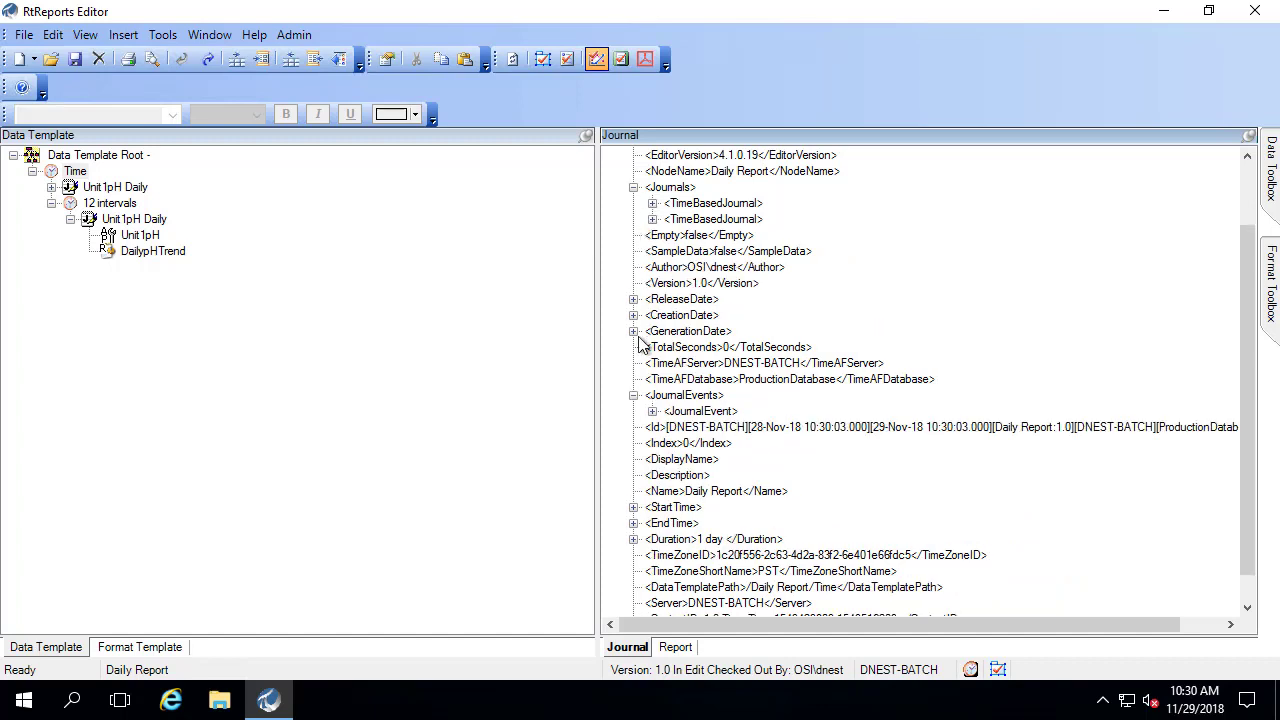
- Insert a section named '12 hour intervals' under the Daily Report format template node
left_click(670, 650)
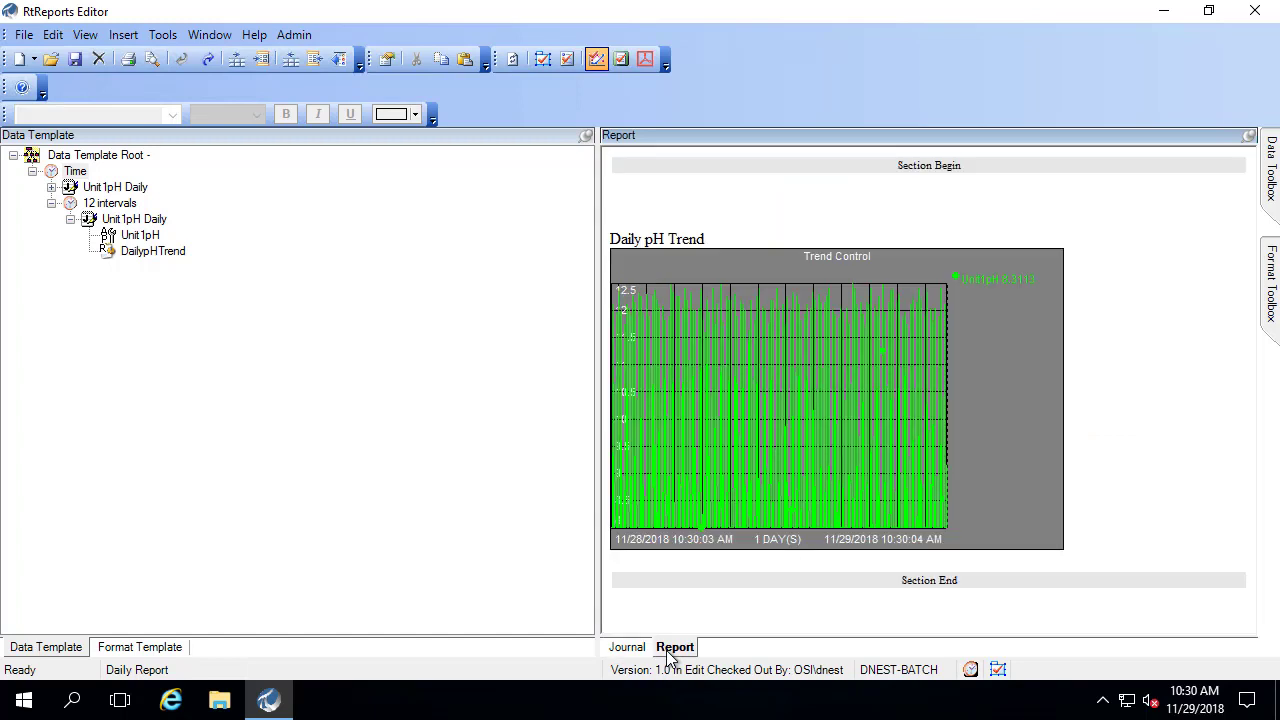
left_click(139, 647)
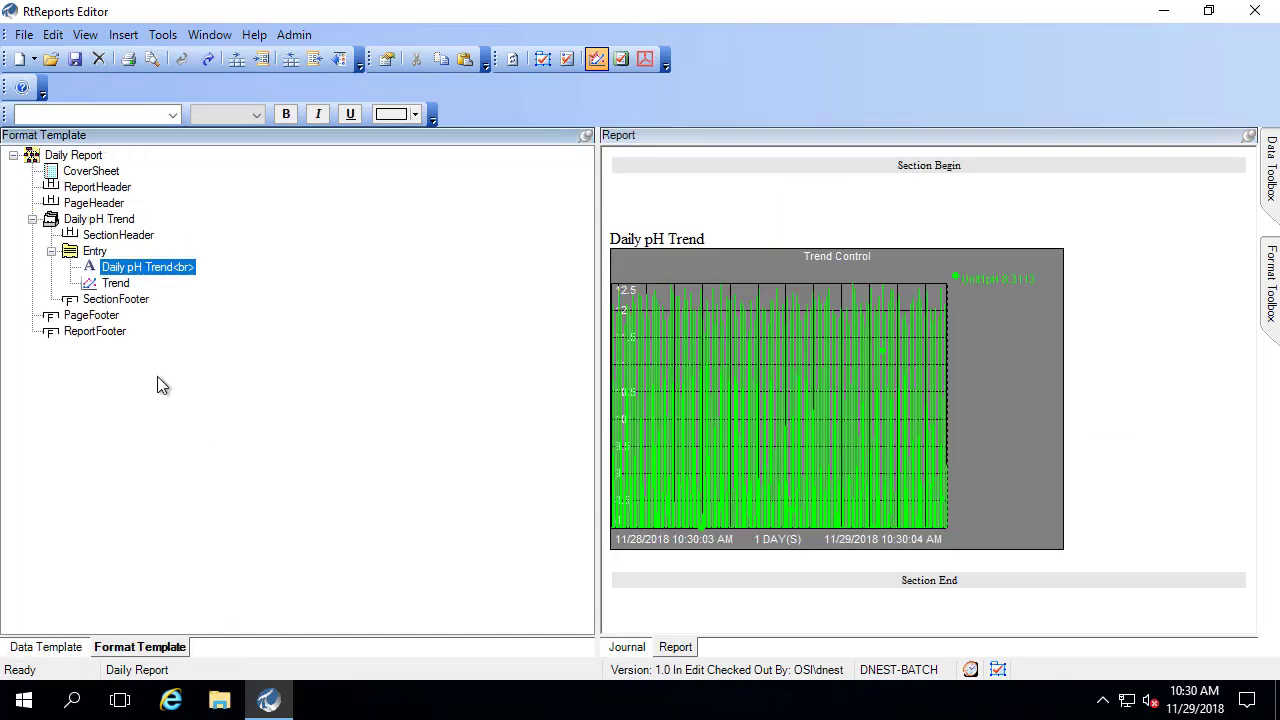
right_click(88, 165)
mouse_move(130, 345)
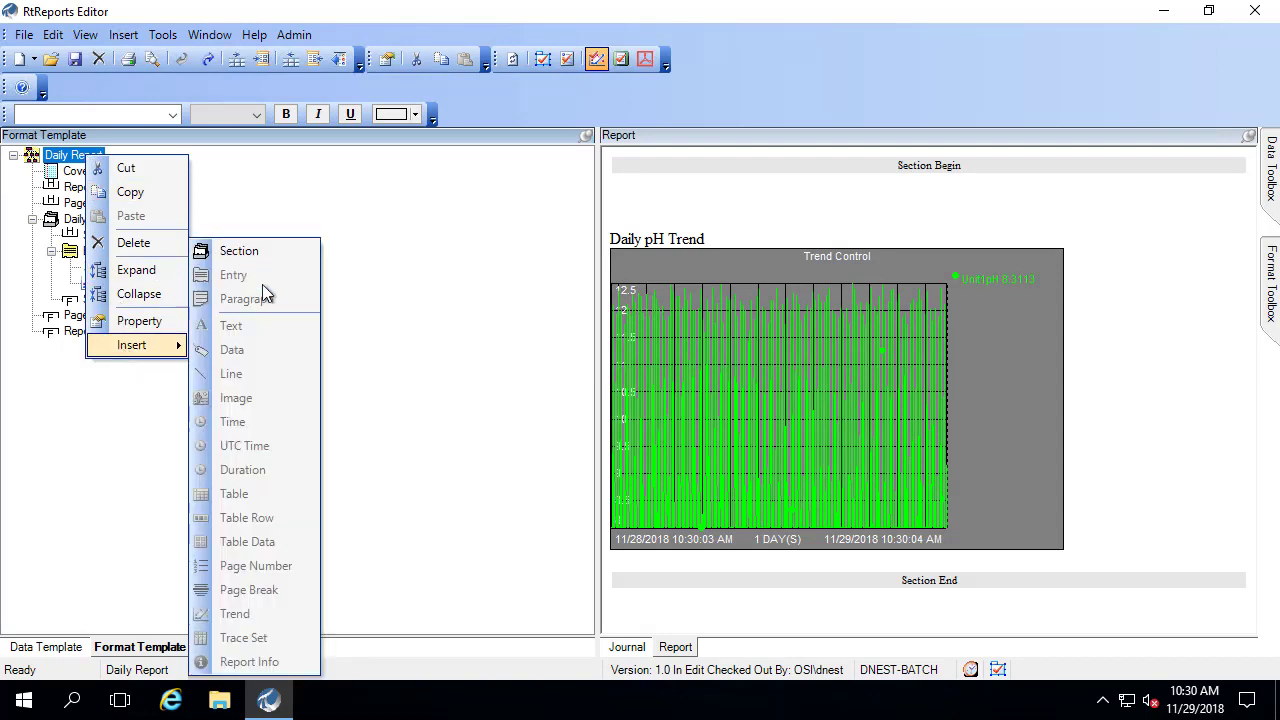
left_click(240, 251)
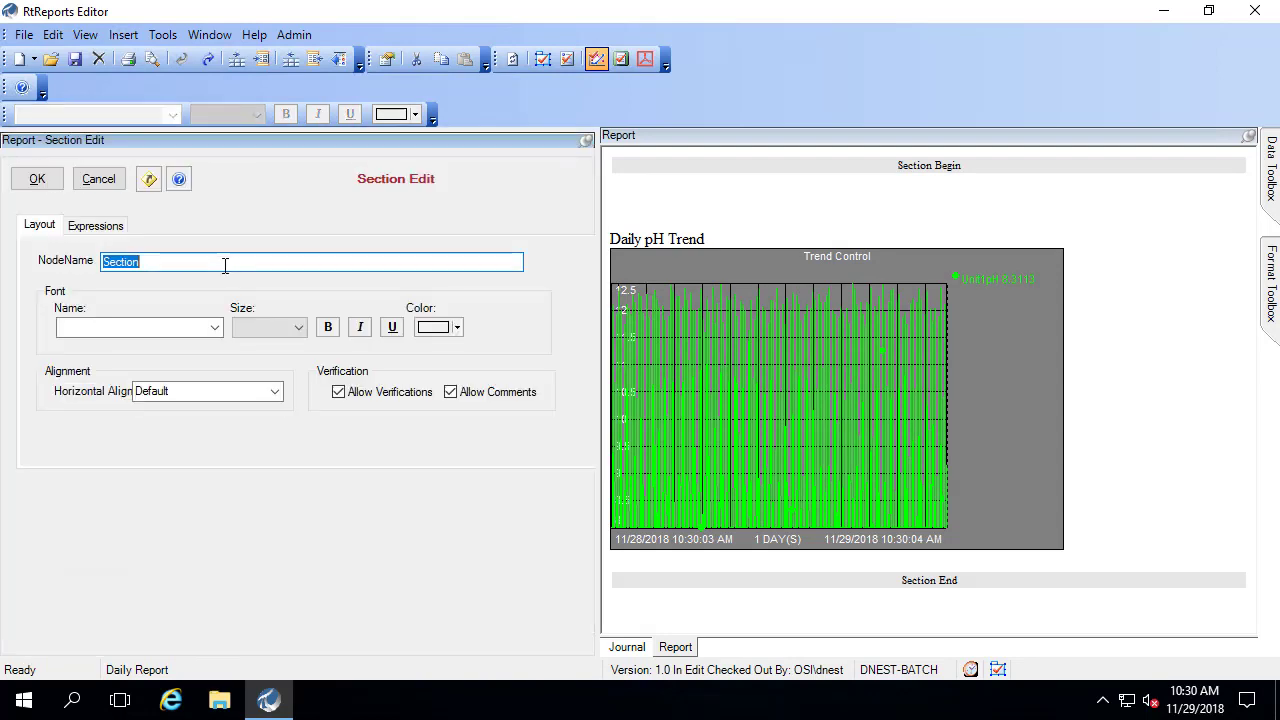
type("12 hour intervals")
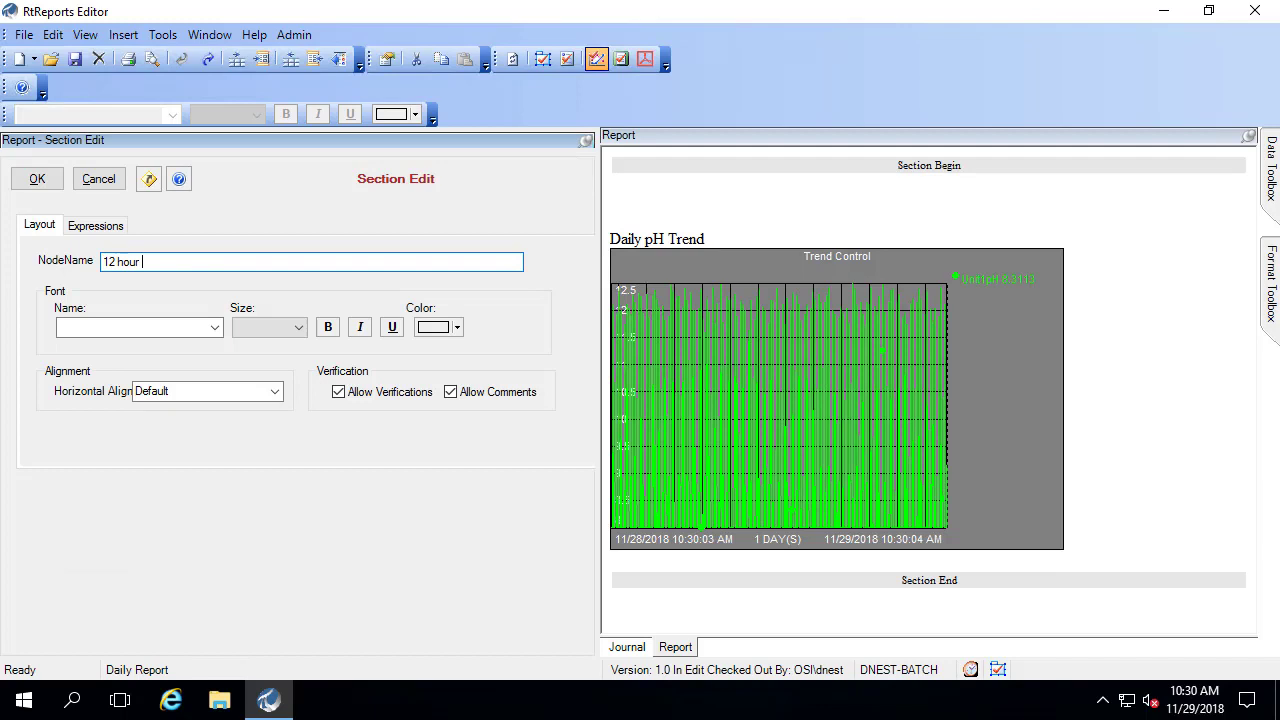
left_click(37, 179)
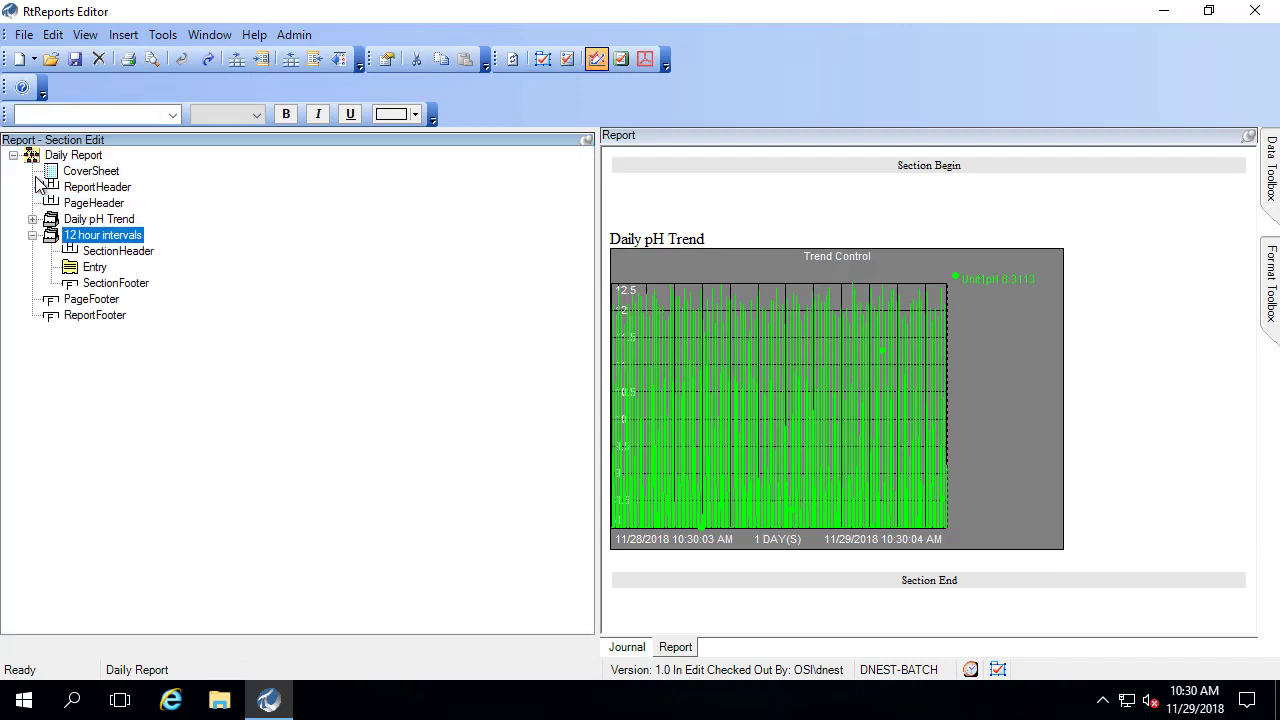
- Set the new section Entry's Iterator expression to the first TimeBasedJournal (12 intervals)
left_click(94, 267)
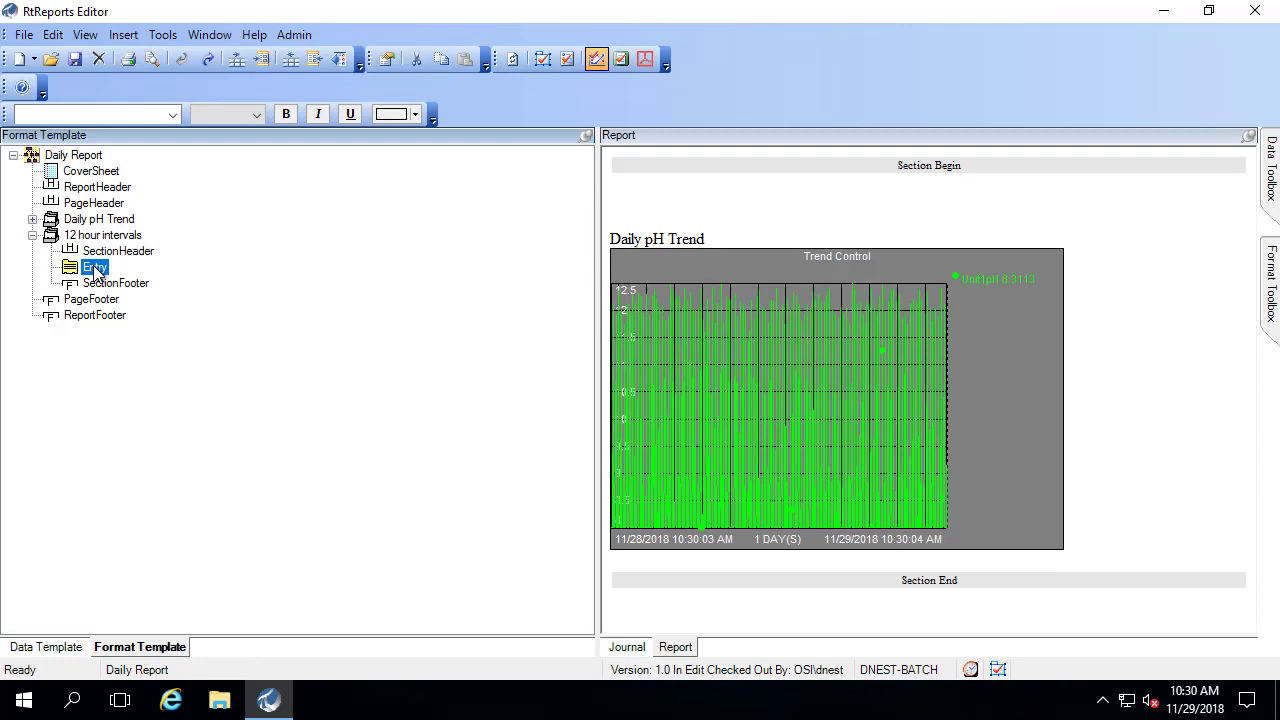
double_click(94, 268)
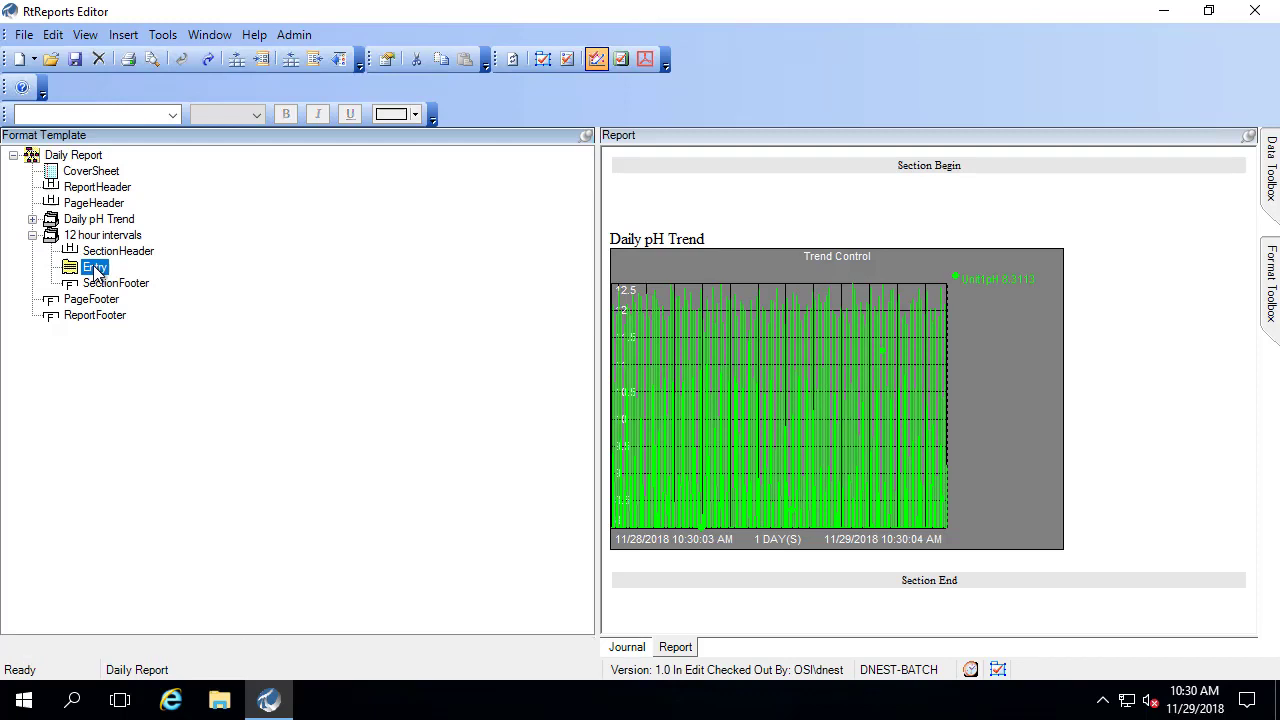
left_click(100, 220)
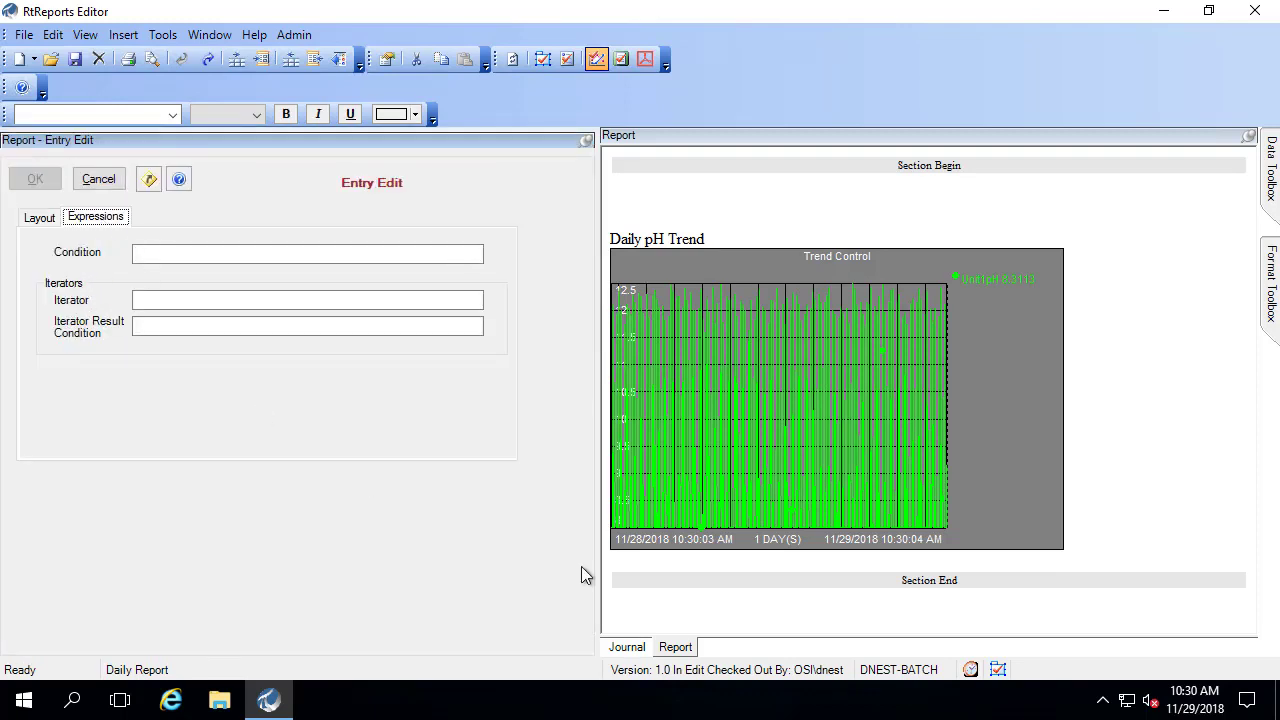
left_click(628, 646)
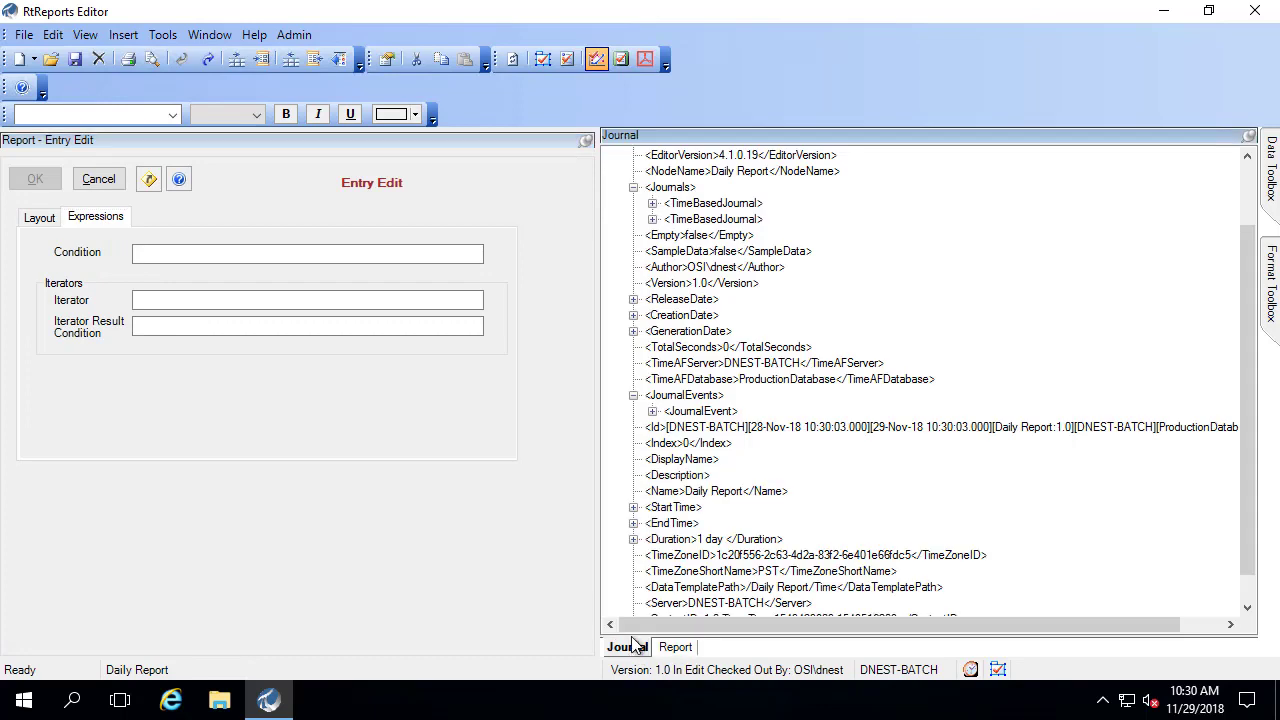
left_click(710, 204)
left_click_drag(712, 205, 281, 302)
left_click(35, 179)
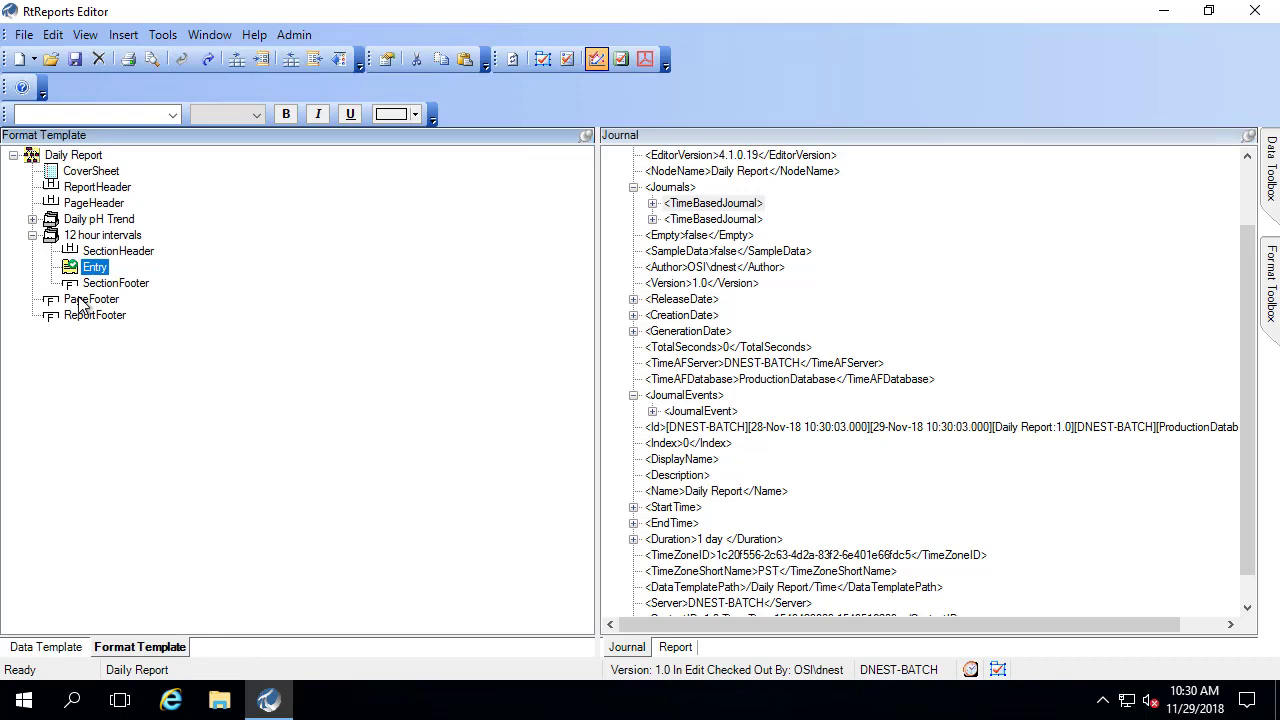
right_click(104, 274)
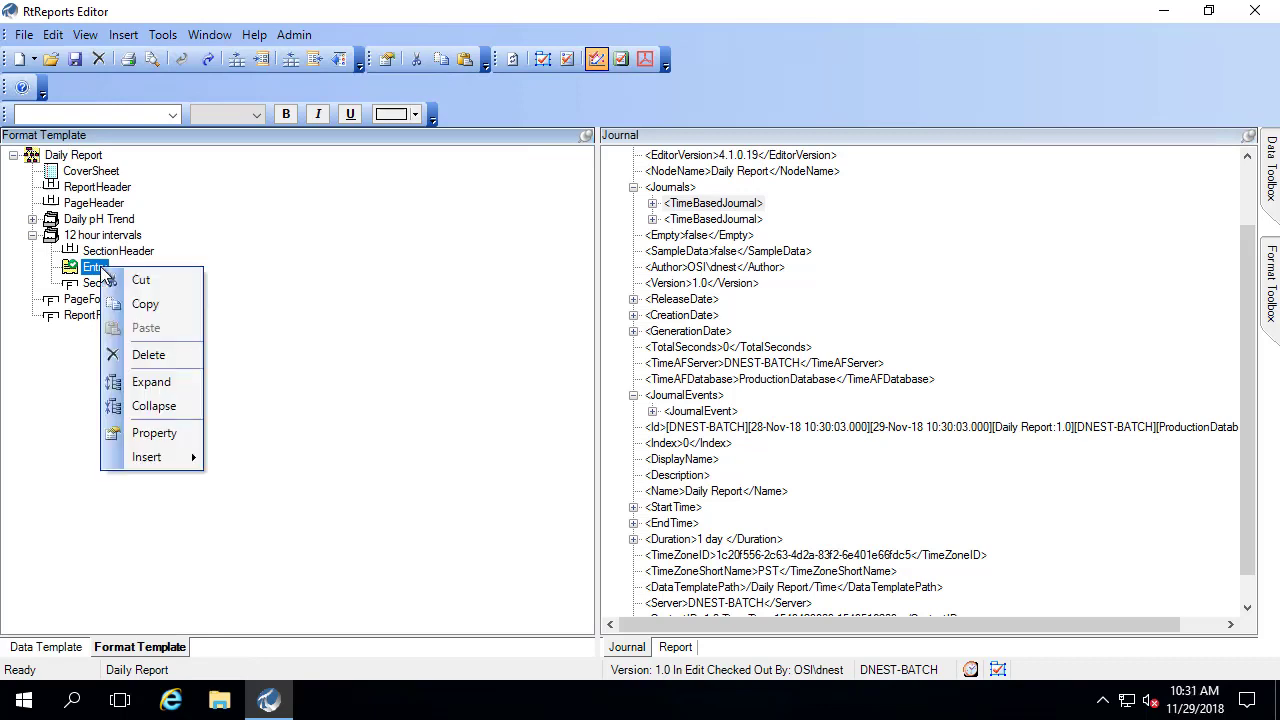
mouse_move(145, 464)
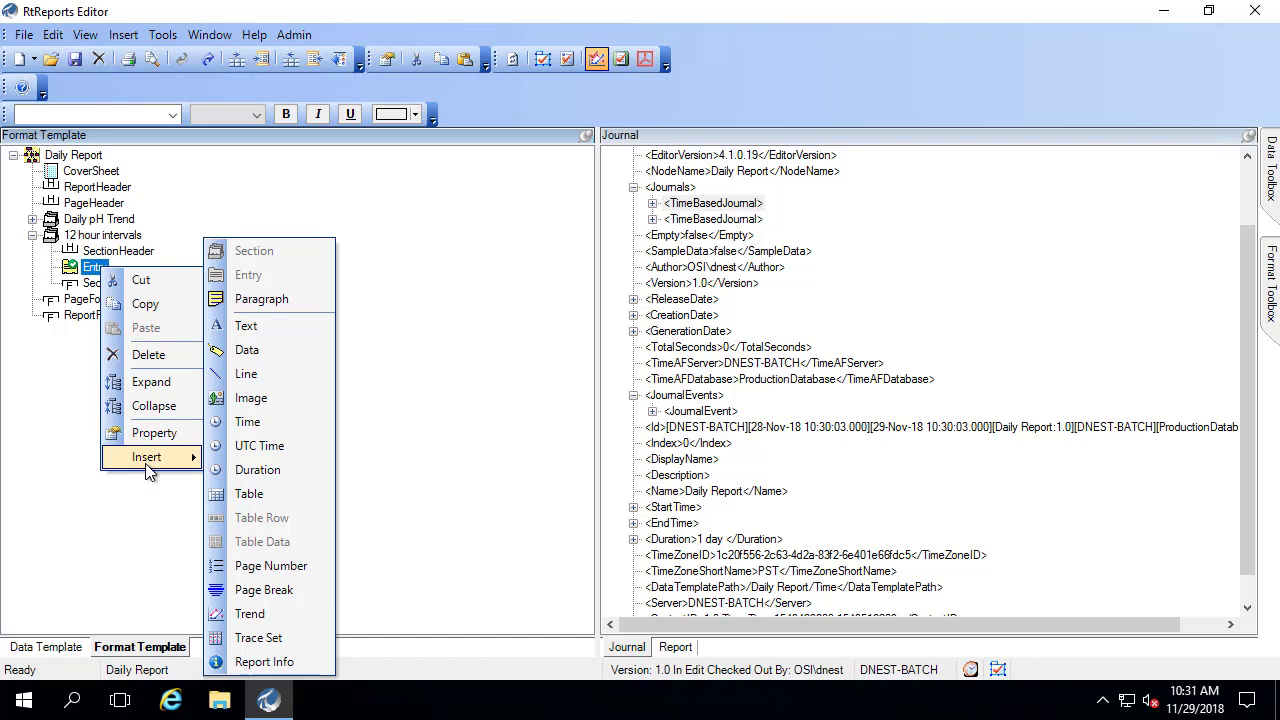
- Add a trend to the entry, sourced from the Unit1pH Daily DailypHTrend result value
left_click(250, 612)
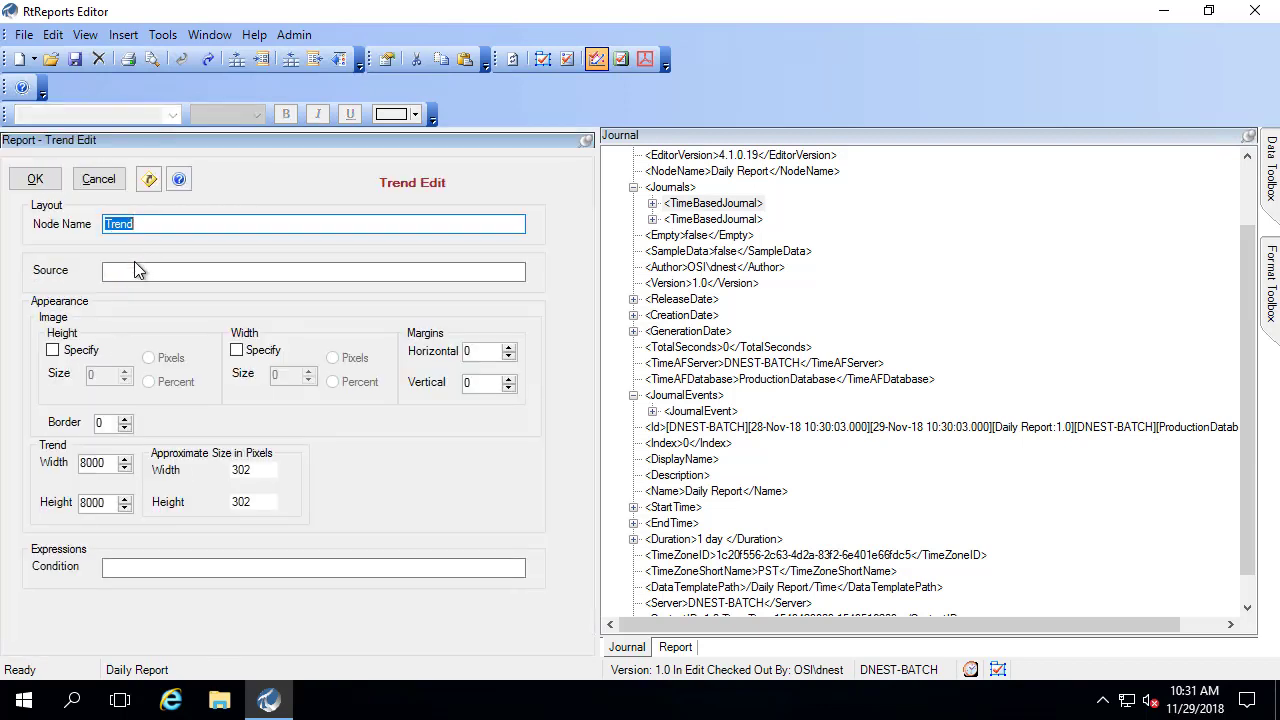
left_click(138, 270)
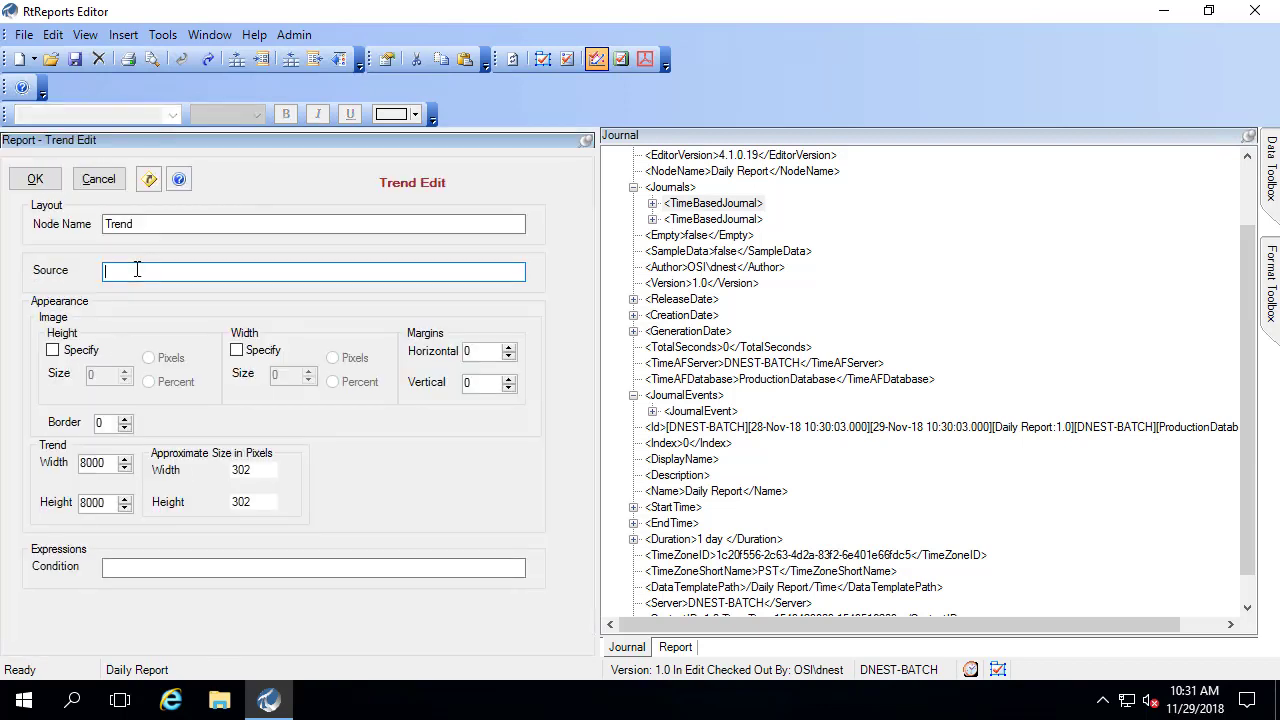
left_click(652, 203)
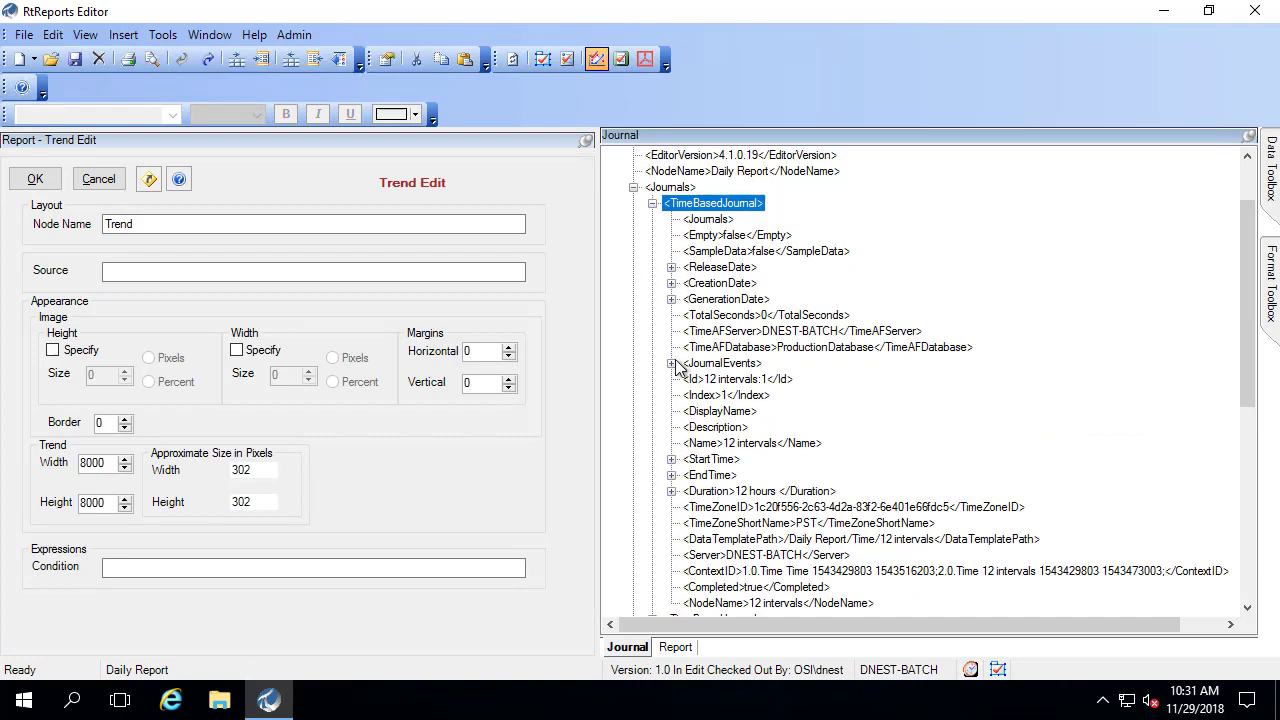
left_click(672, 363)
left_click(690, 379)
left_click(709, 459)
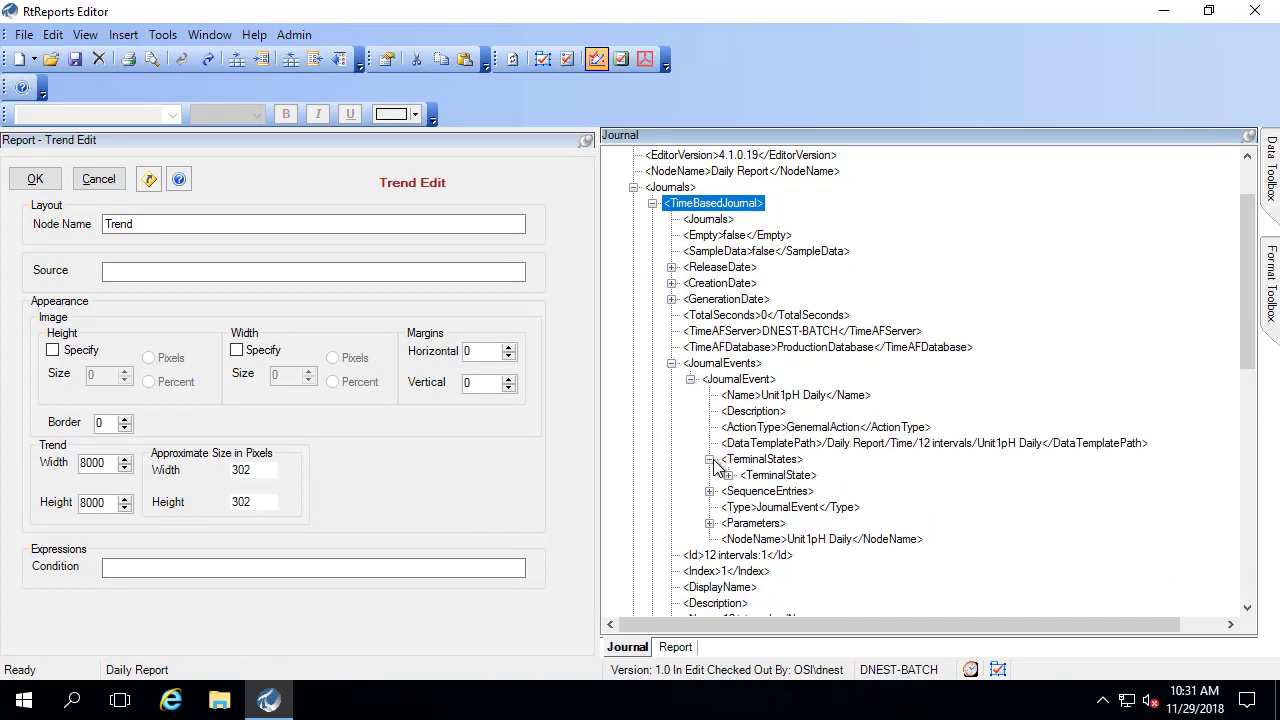
left_click(729, 476)
left_click(746, 491)
left_click(766, 507)
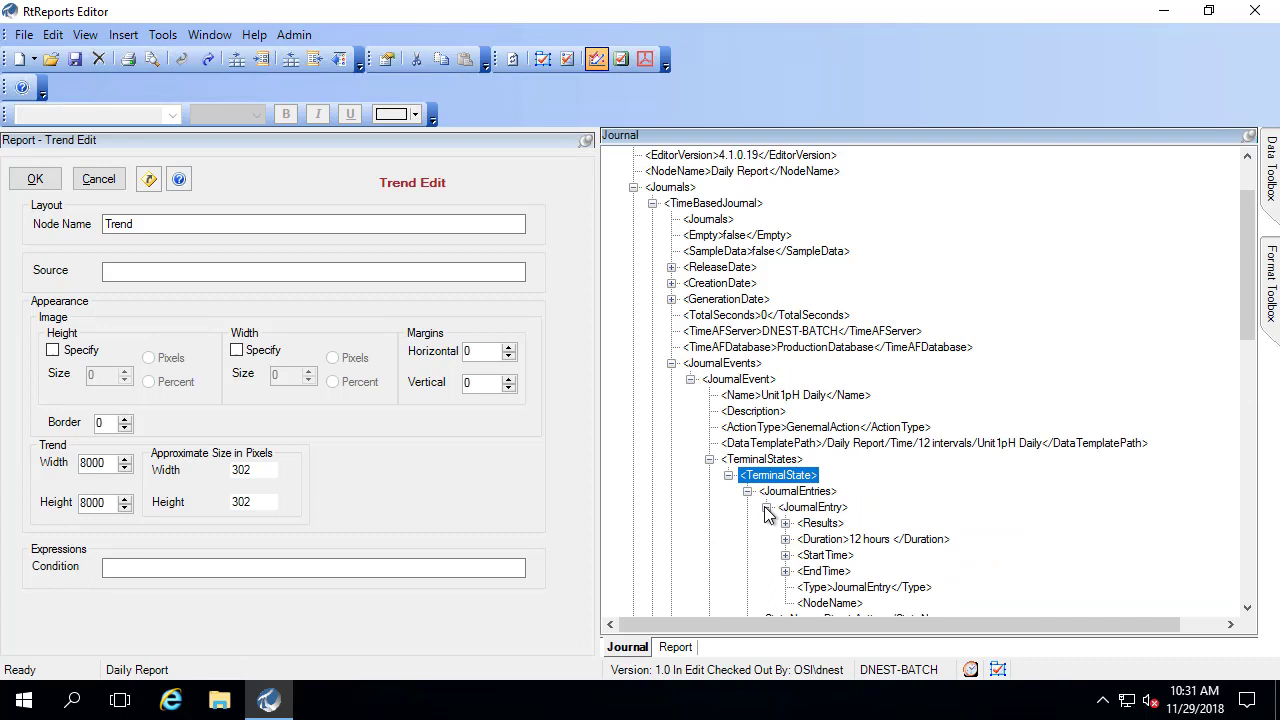
left_click(785, 523)
left_click(804, 539)
left_click_drag(854, 539, 288, 284)
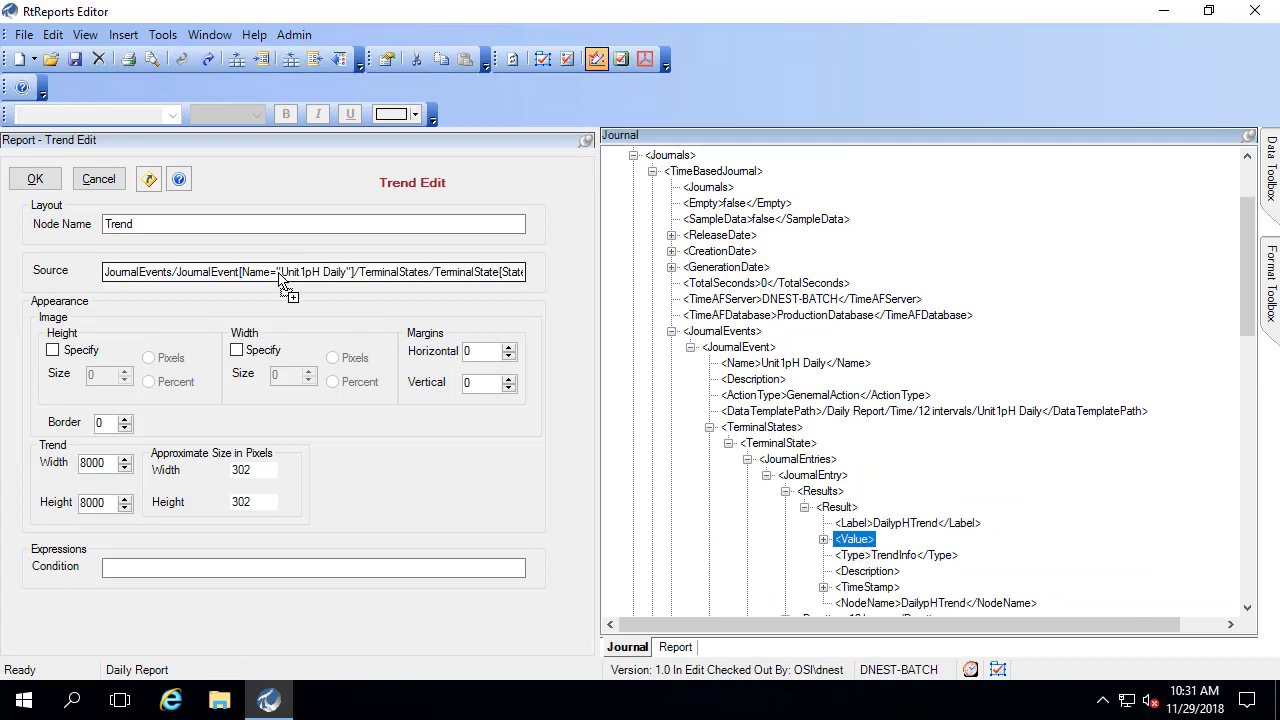
left_click(35, 179)
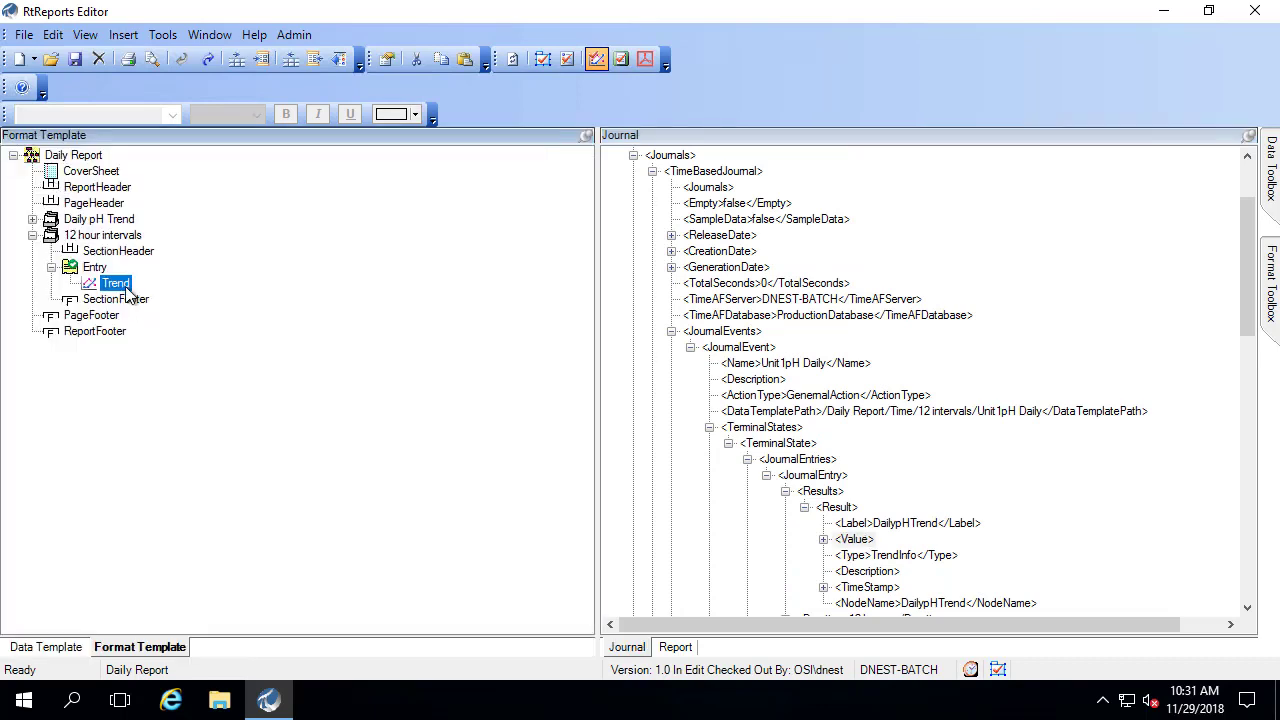
- Change the trend's width to 12000
double_click(123, 284)
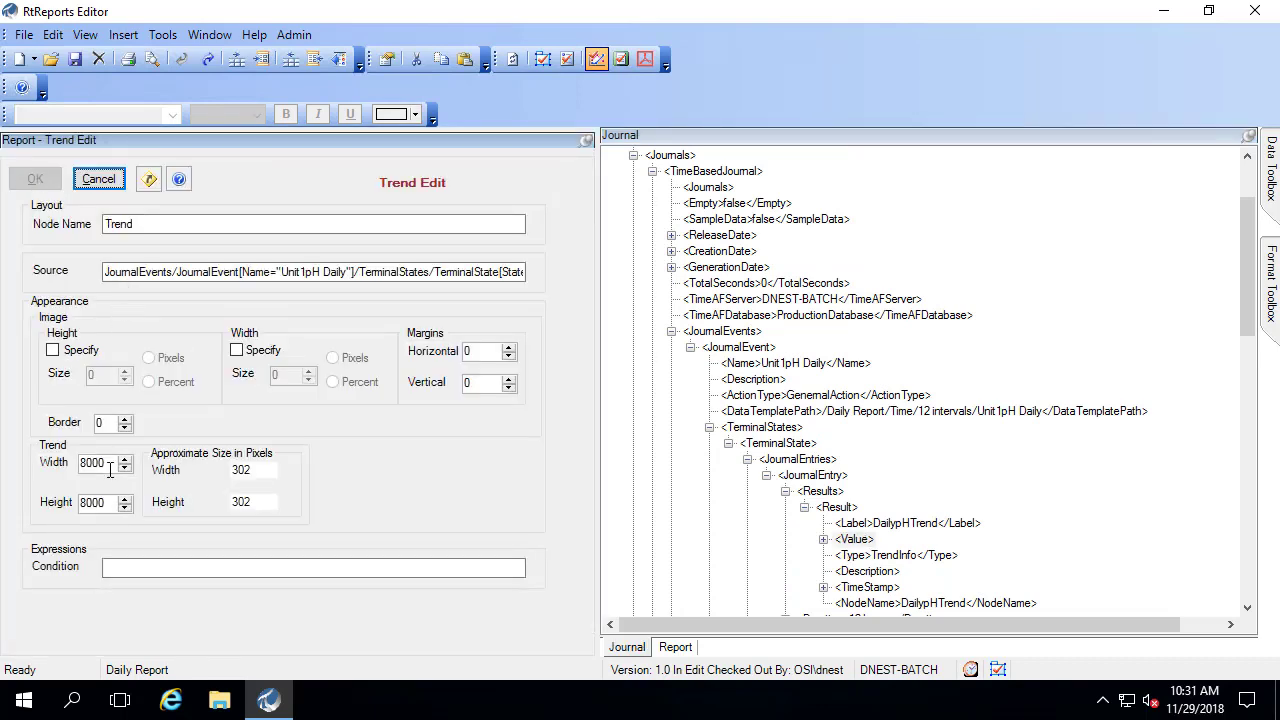
double_click(92, 463)
type("12000")
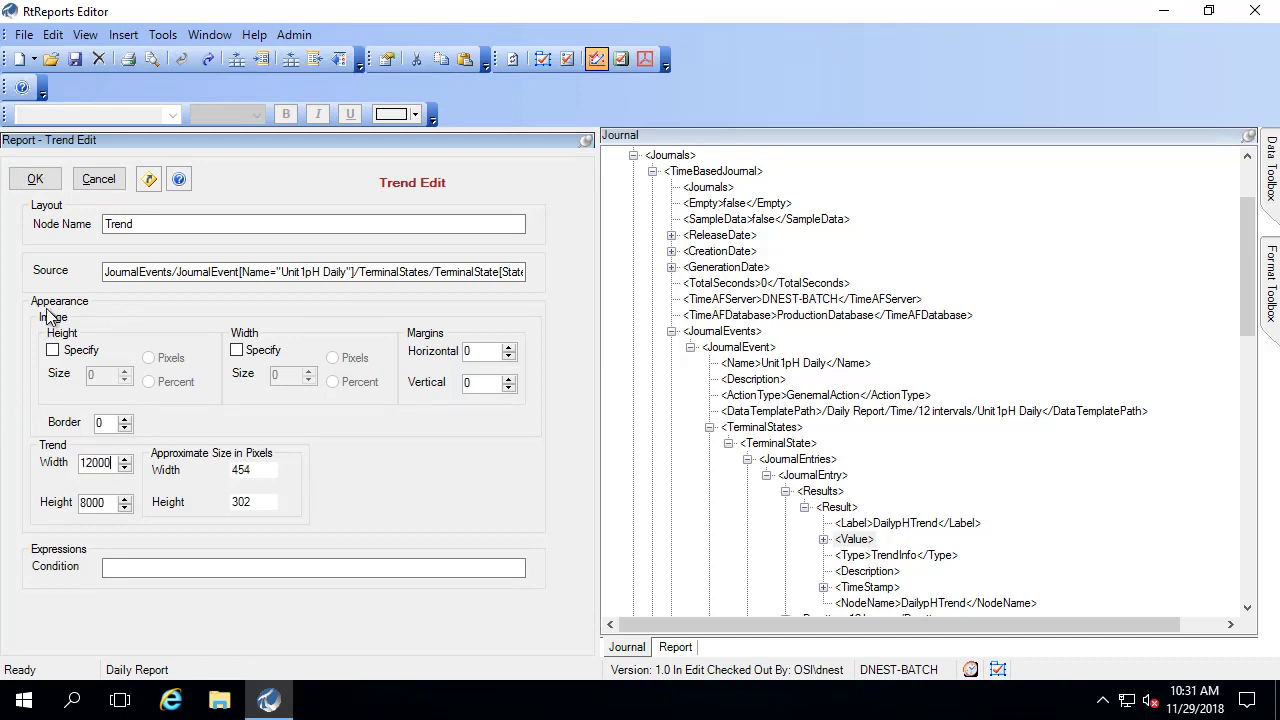
left_click(48, 186)
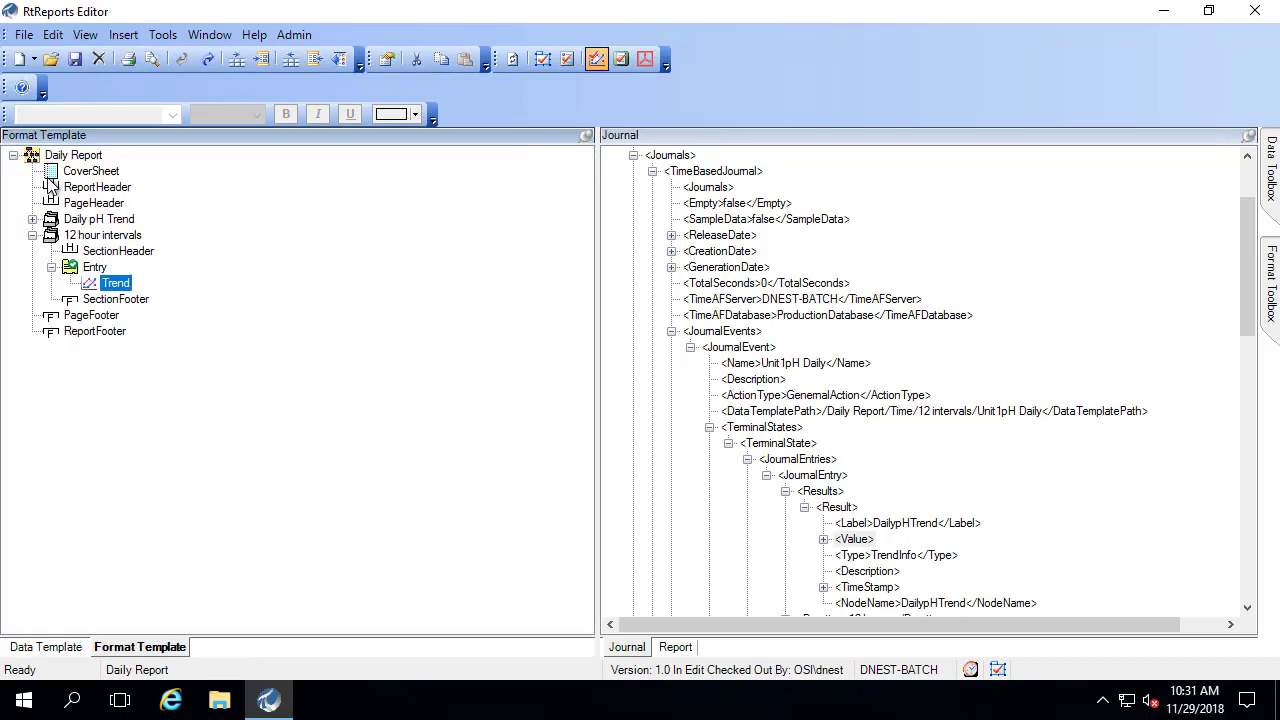
- Refresh the report preview, expand Daily pH Trend, and scroll through the Trend Control charts to Section End
left_click(676, 648)
left_click(85, 36)
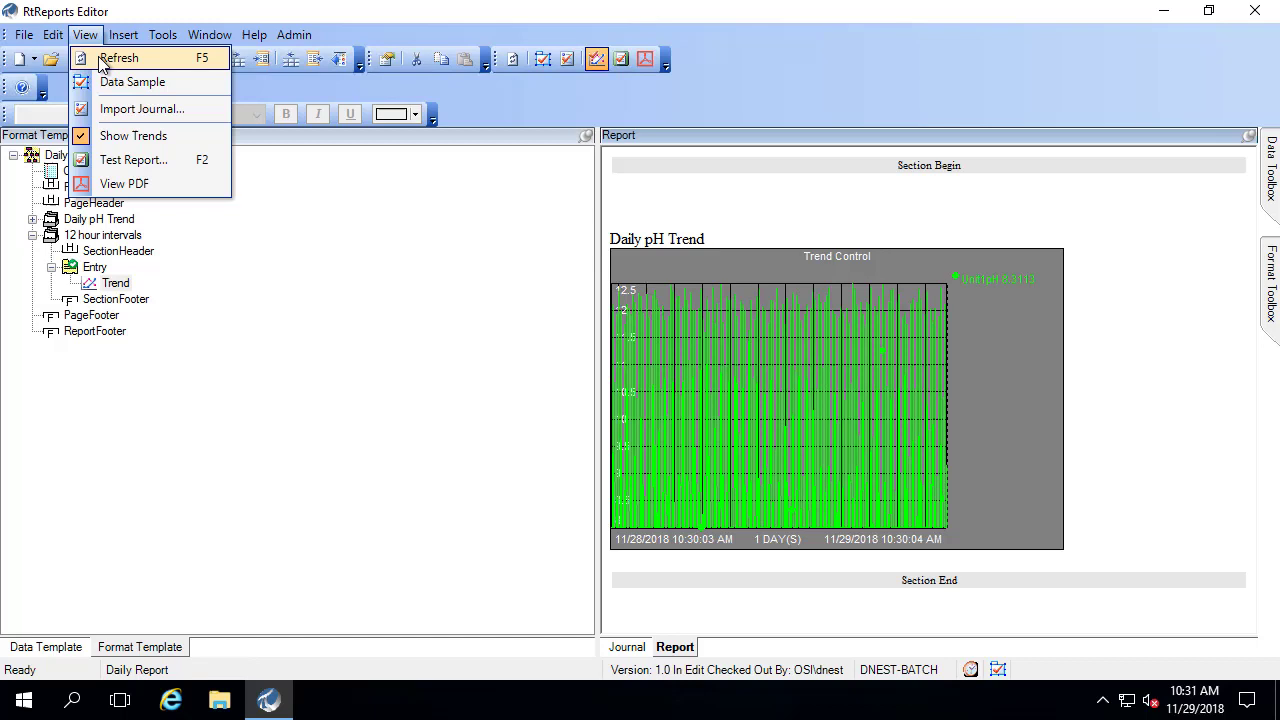
left_click(100, 60)
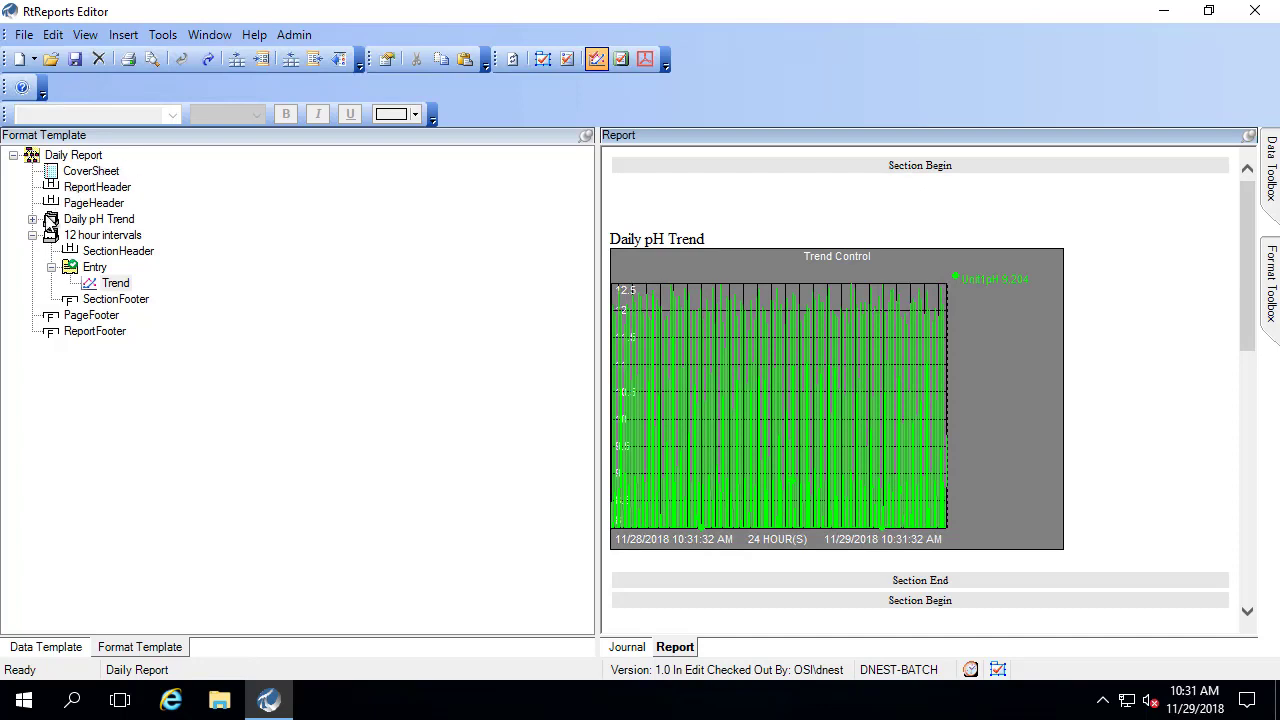
left_click(33, 220)
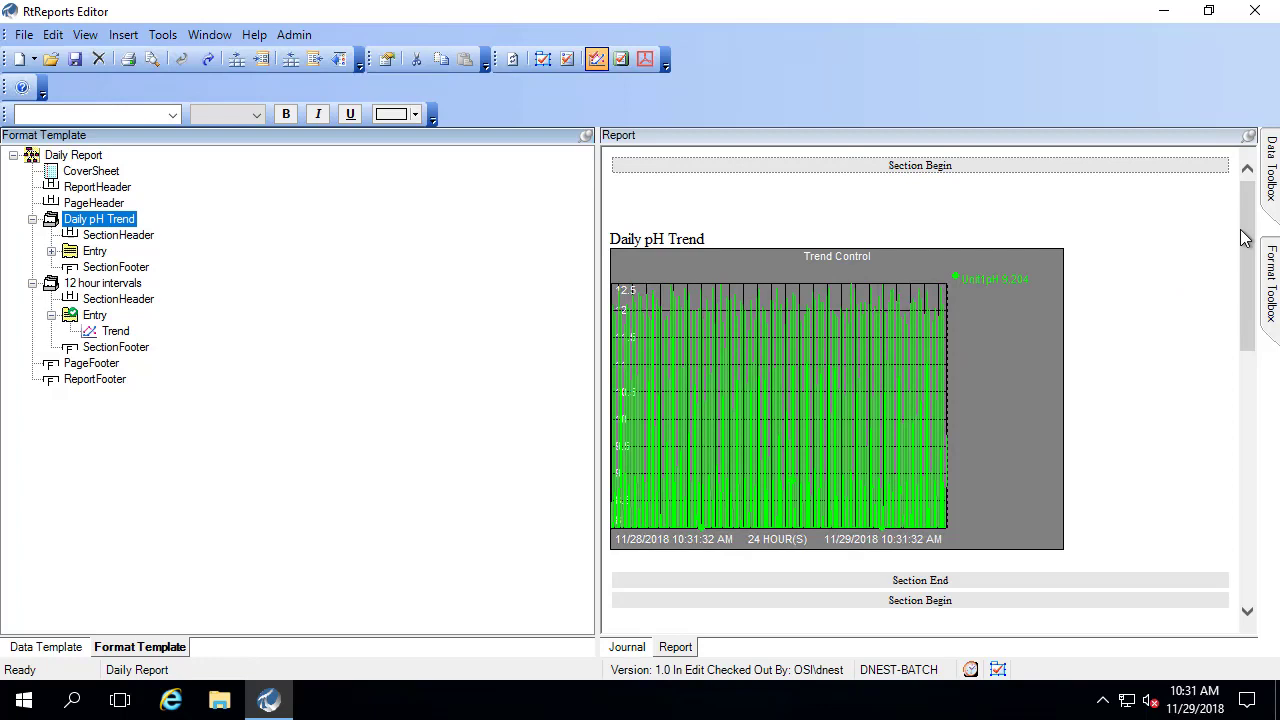
left_click_drag(1244, 237, 1276, 420)
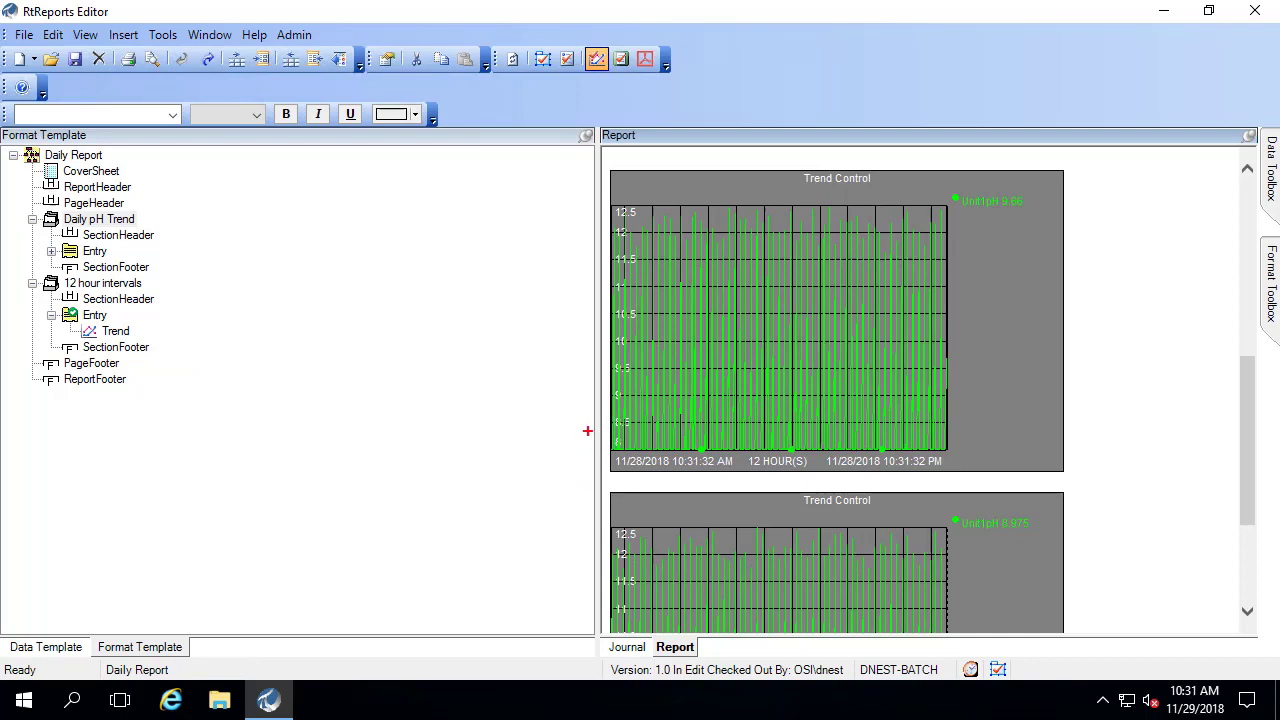
mouse_move(587, 431)
left_mouse_down()
mouse_move(700, 476)
mouse_move(965, 478)
left_mouse_up()
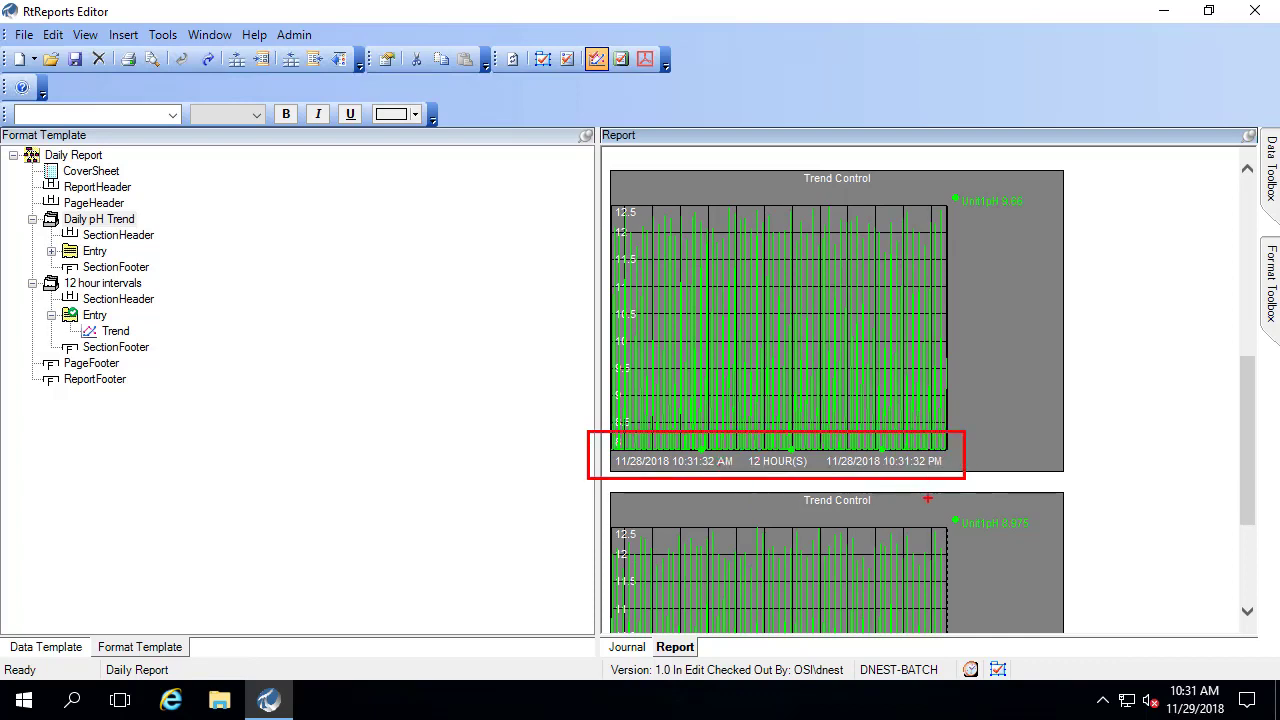
key("Escape")
left_click_drag(1249, 449, 1275, 530)
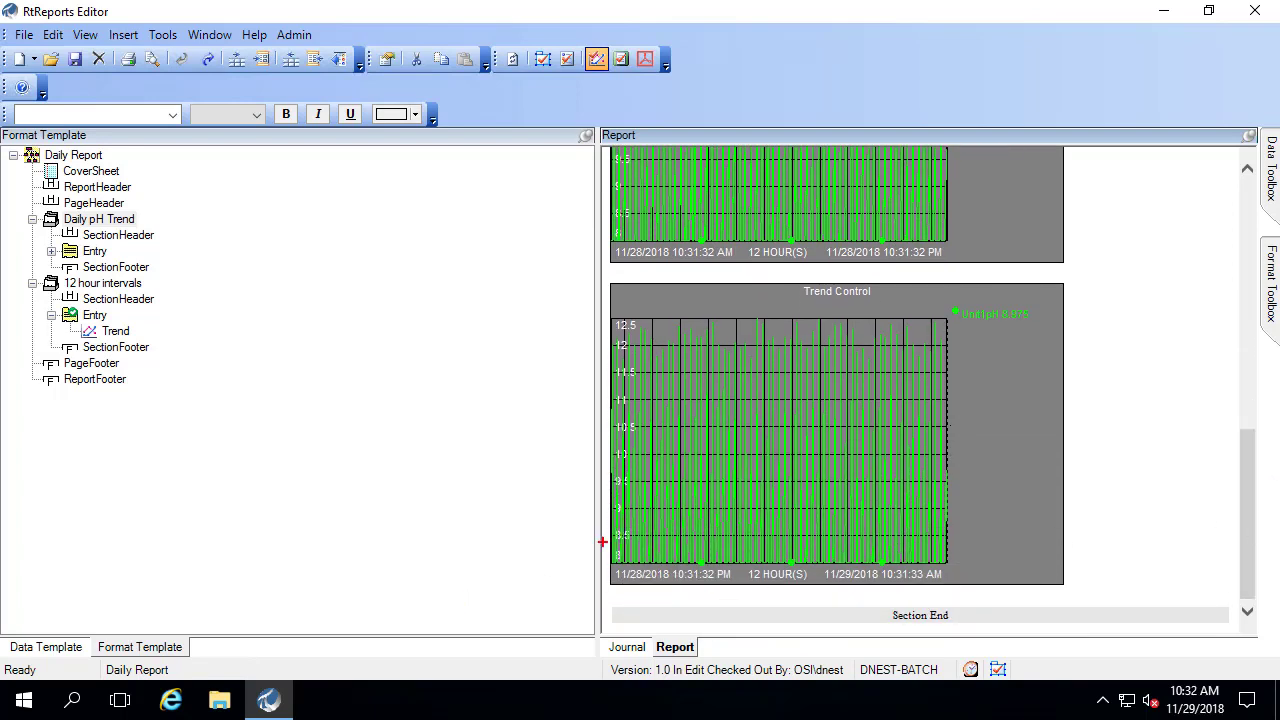
mouse_move(598, 542)
left_mouse_down()
mouse_move(611, 556)
mouse_move(860, 590)
mouse_move(1074, 597)
left_mouse_up()
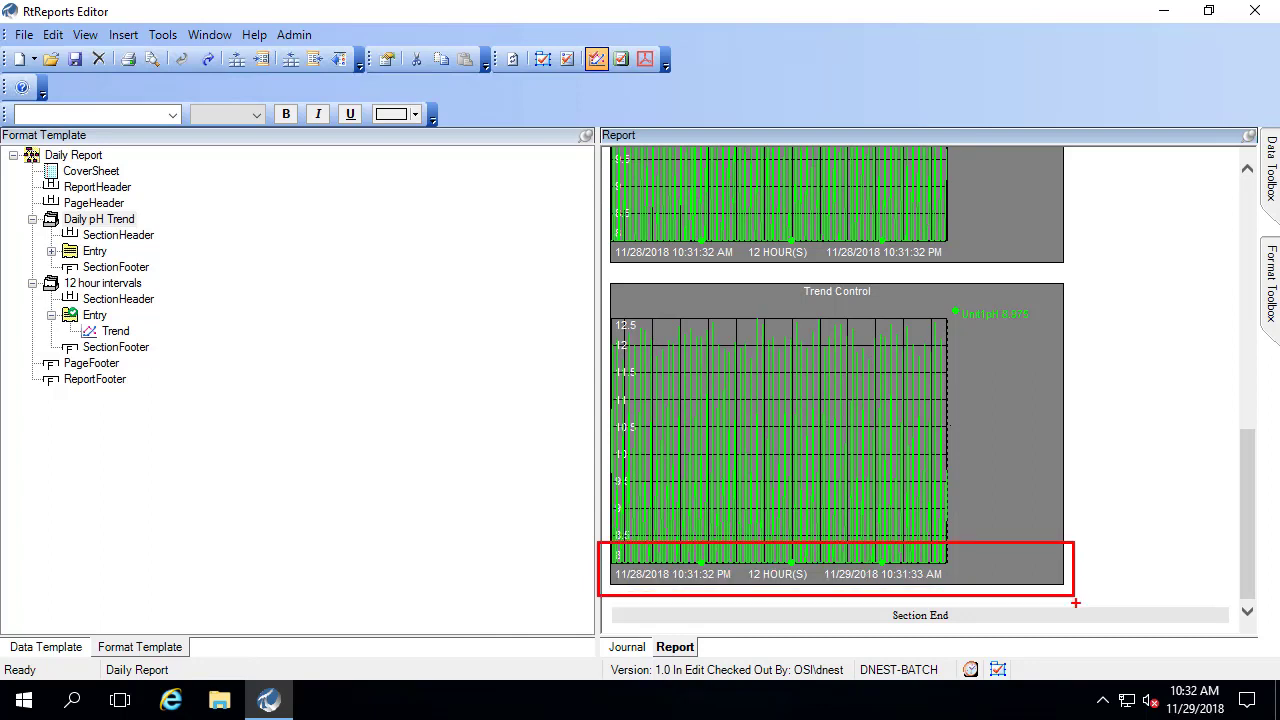
key("Escape")
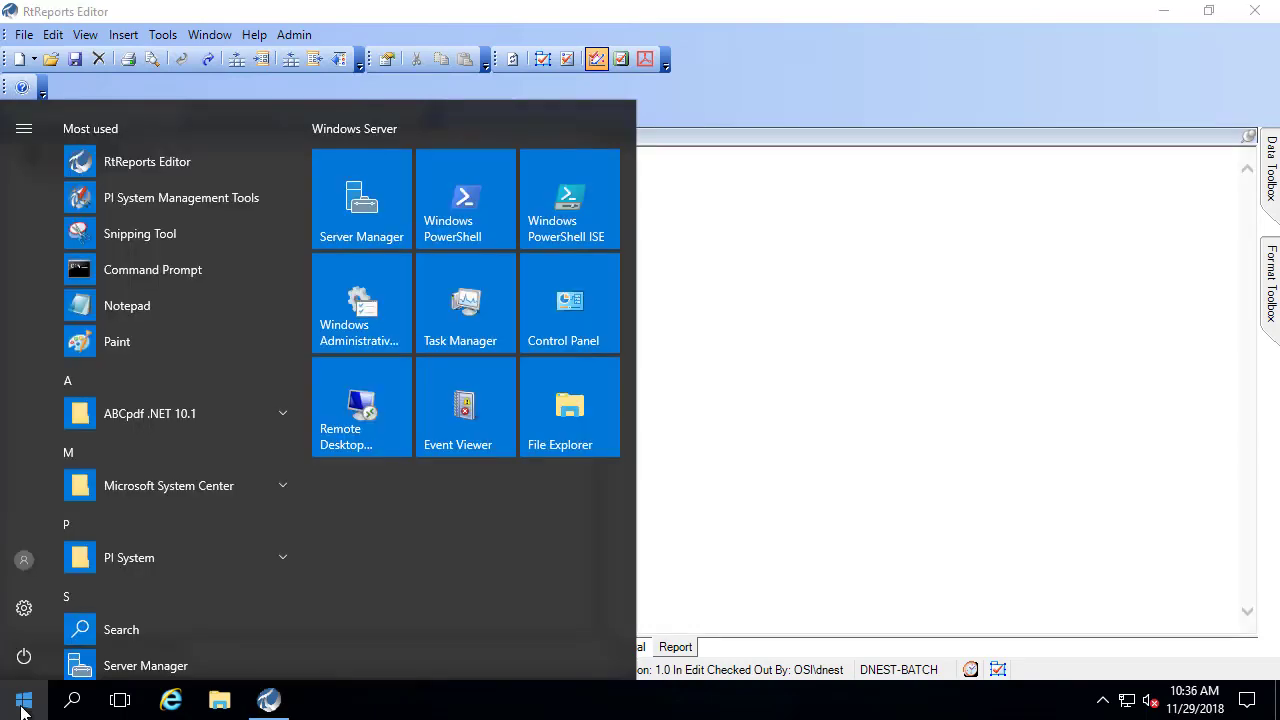
- Launch Report Generator from the Start menu's PI System folder
left_click(285, 554)
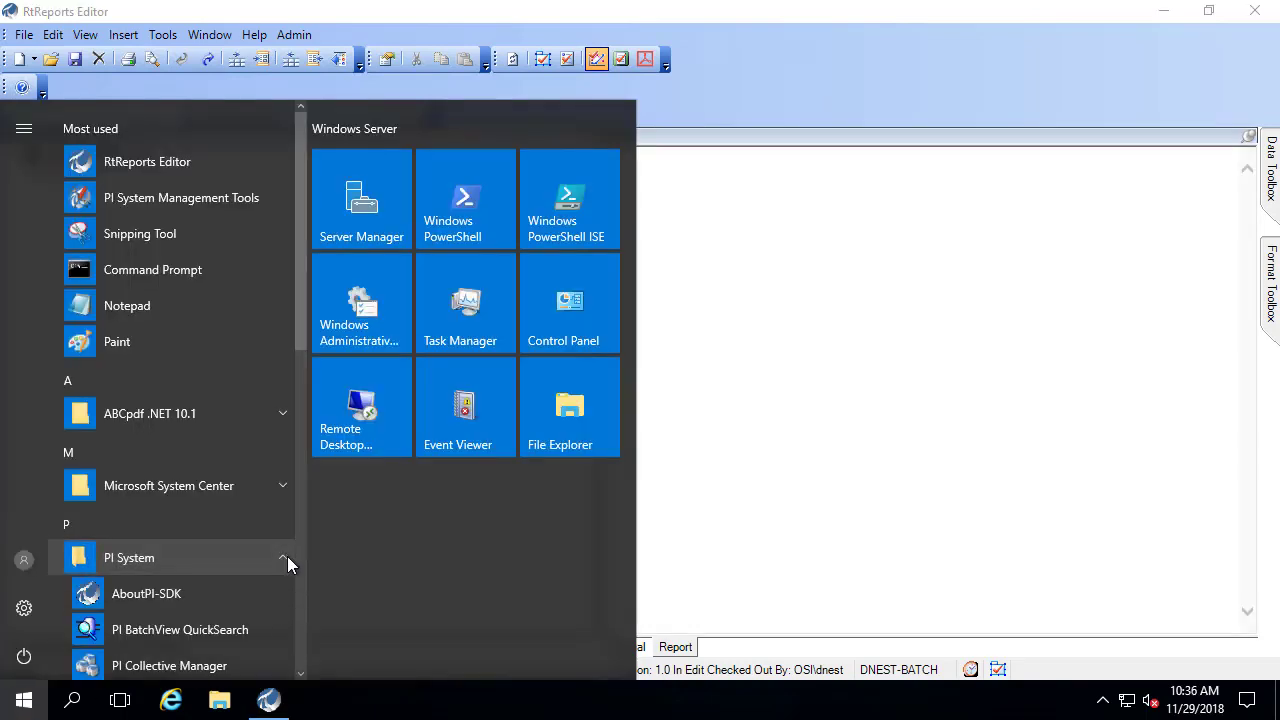
left_click(303, 580)
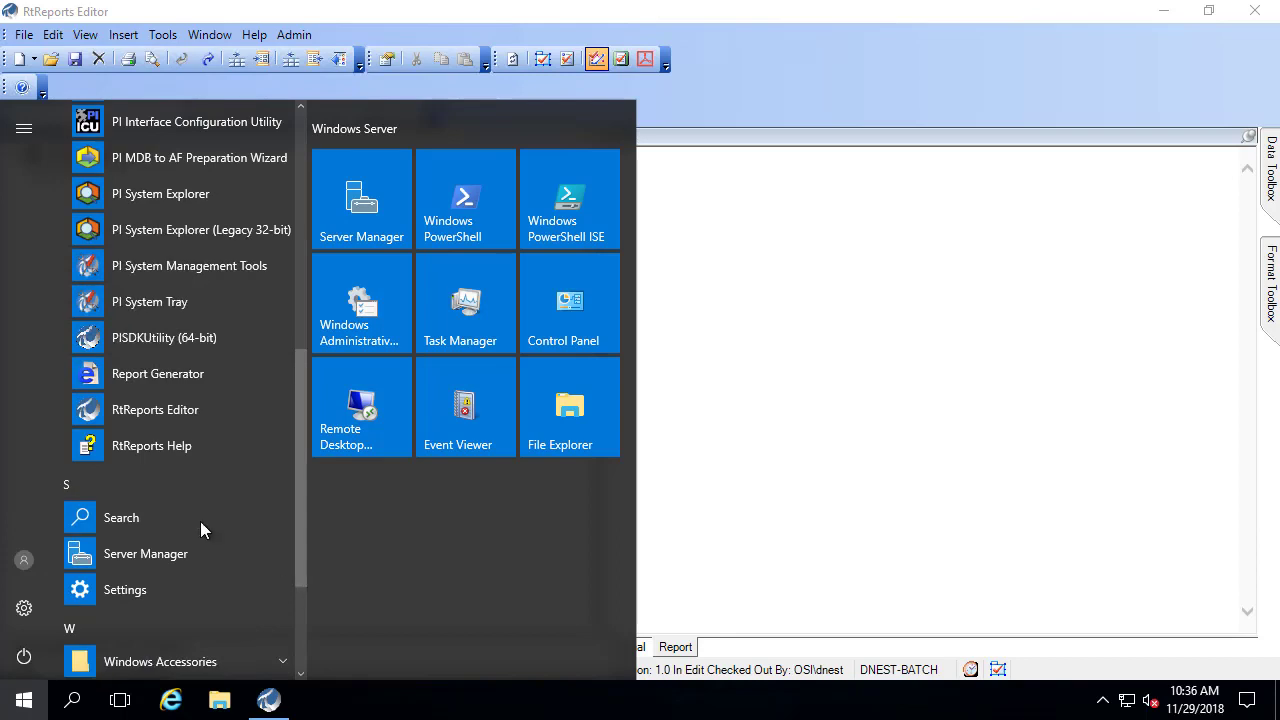
left_click(147, 374)
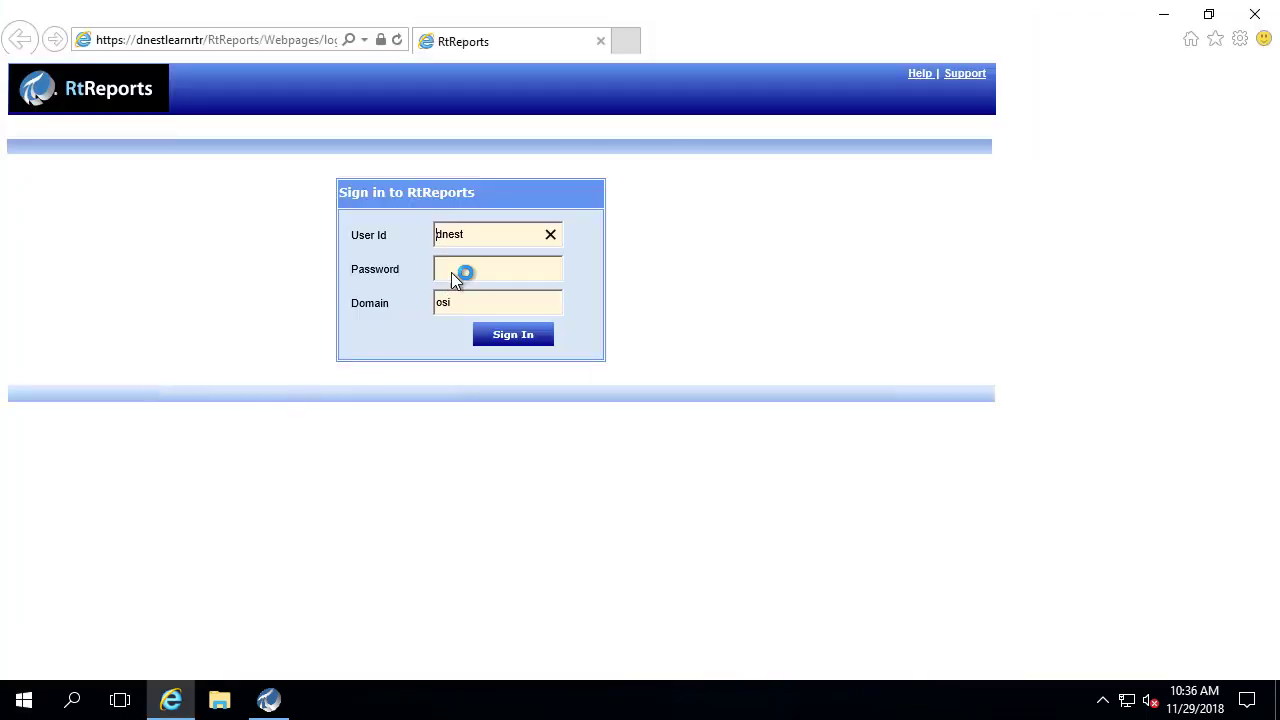
- Sign in to RtReports Generator with the account password
left_click(453, 272)
type("************")
key("Return")
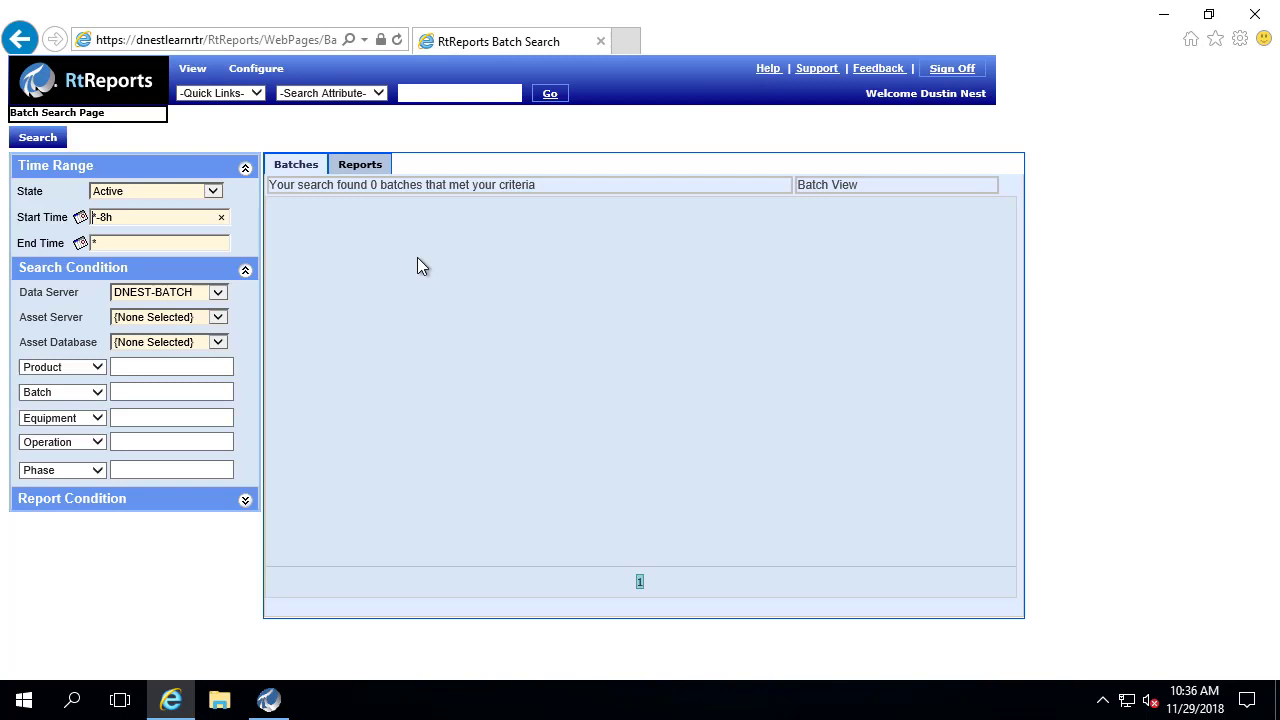
- Search reports by name filter *daily* and select the Daily Report template
left_click(256, 93)
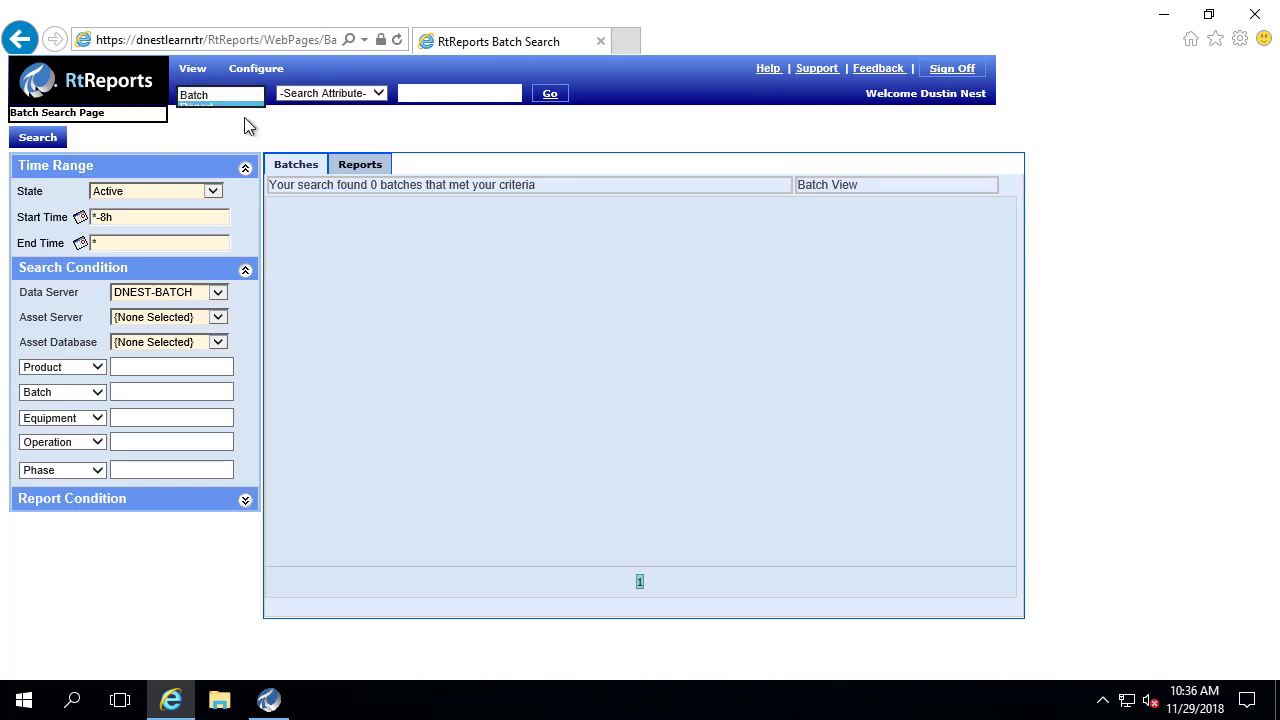
left_click(220, 106)
left_click(550, 93)
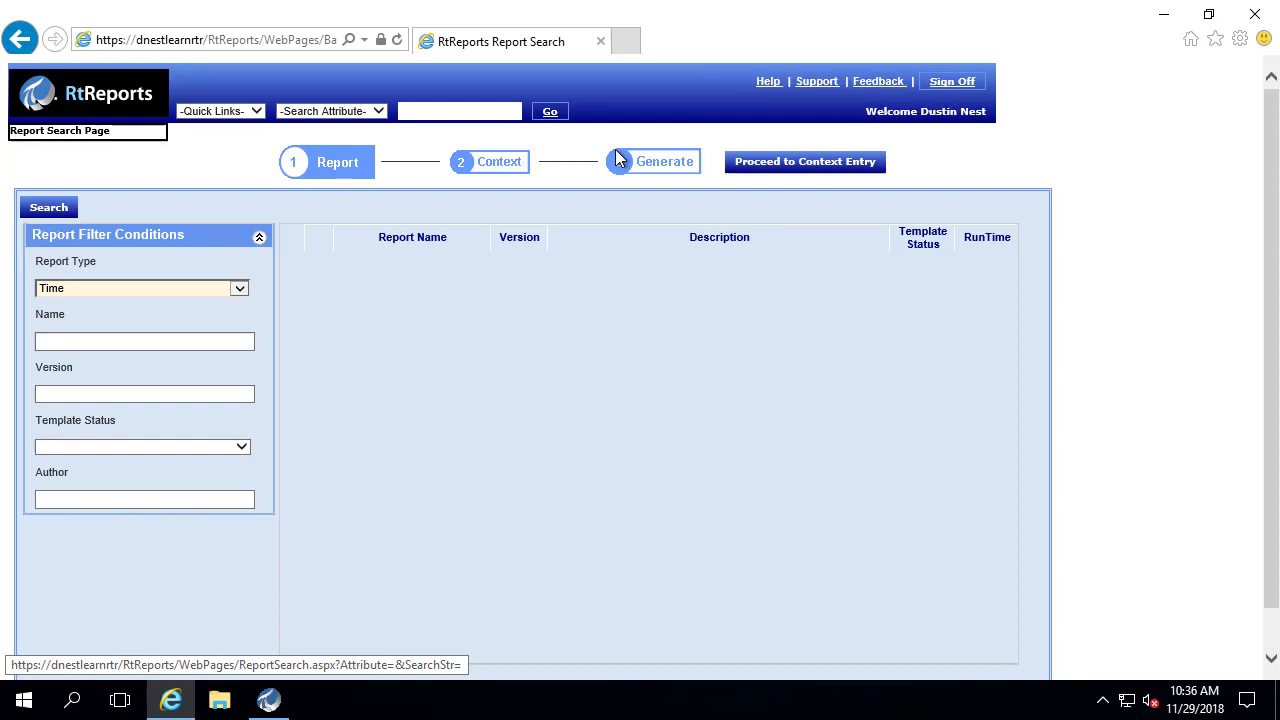
left_click(149, 341)
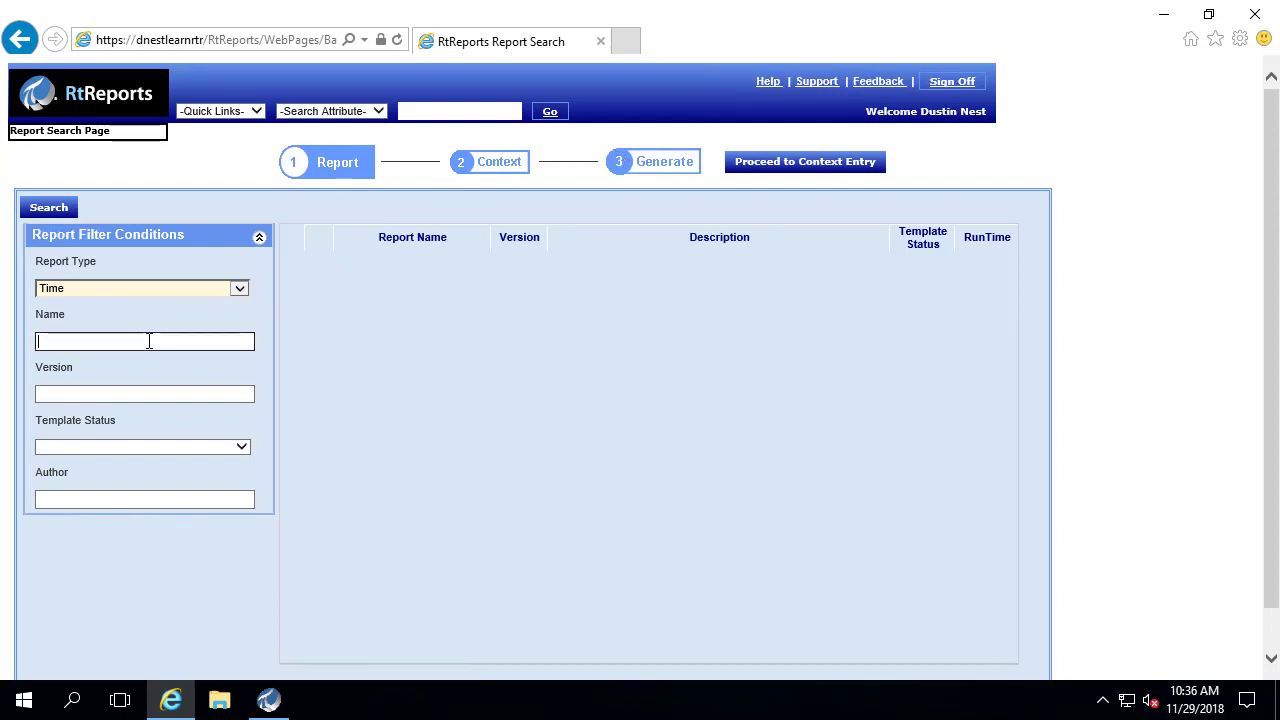
type("*daily*")
left_click(50, 211)
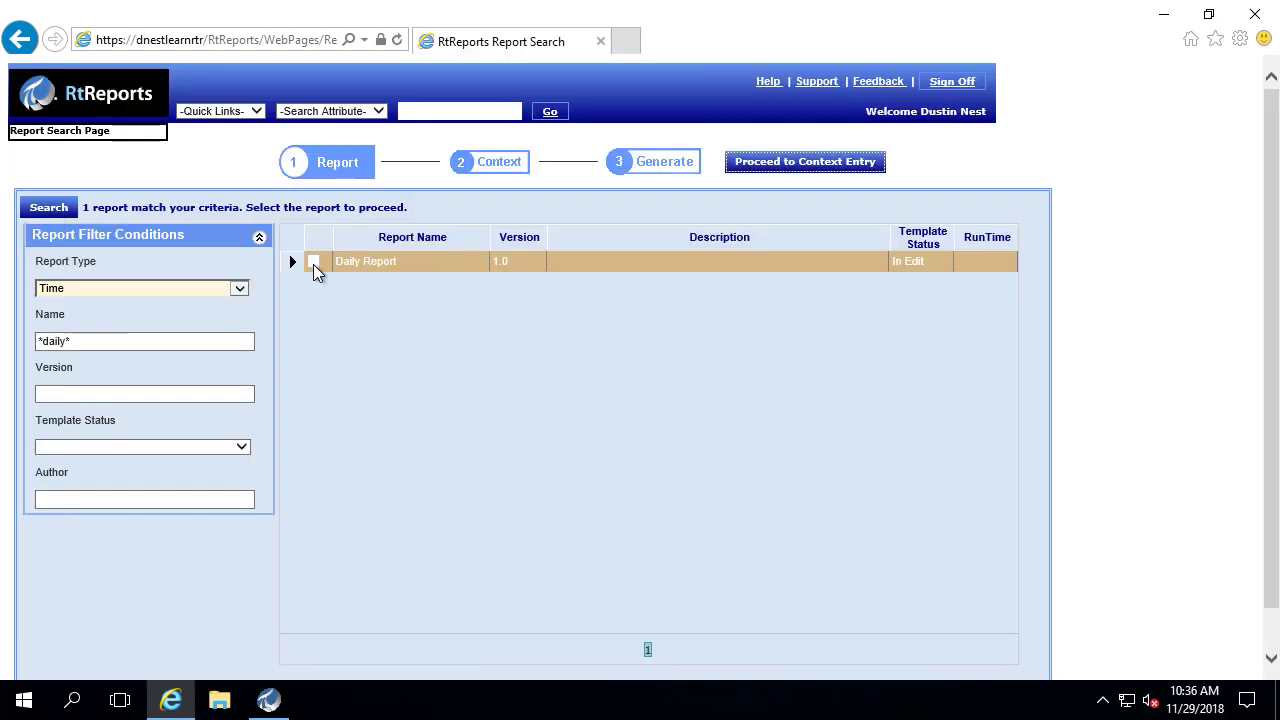
left_click(313, 263)
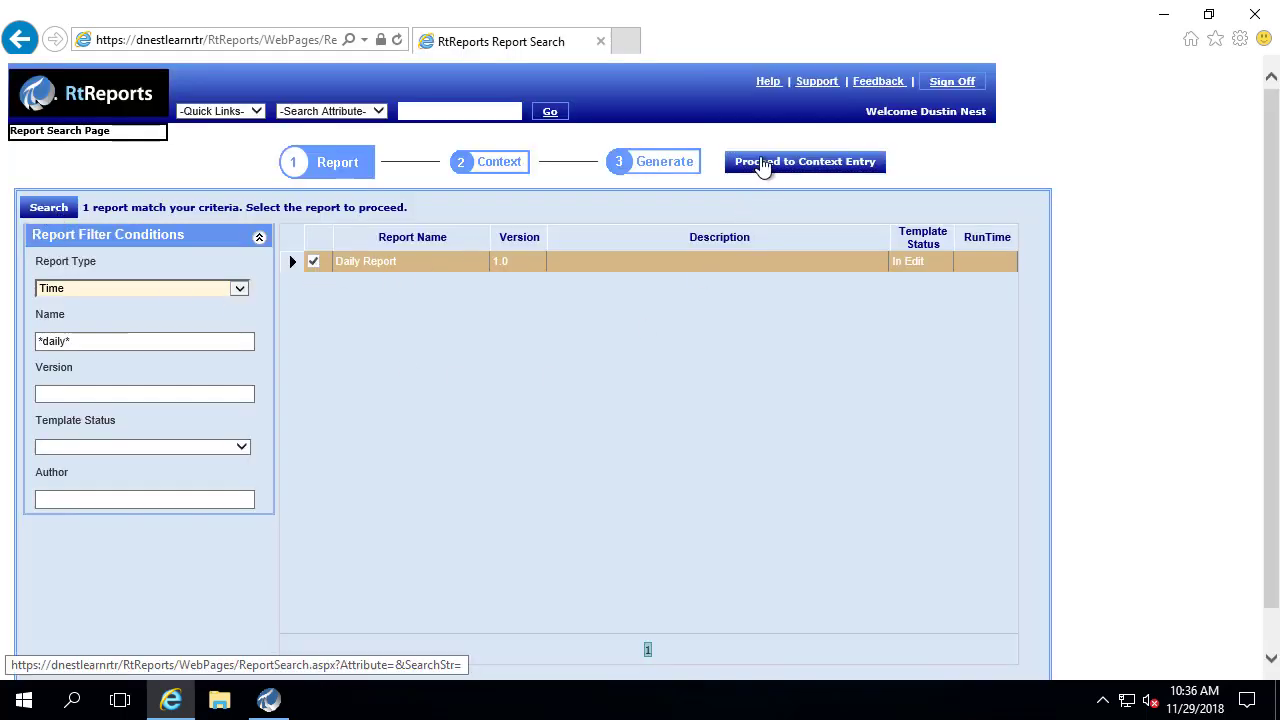
- Search report time ranges on data server DNEST-BATCH with start time *-5d
left_click(762, 163)
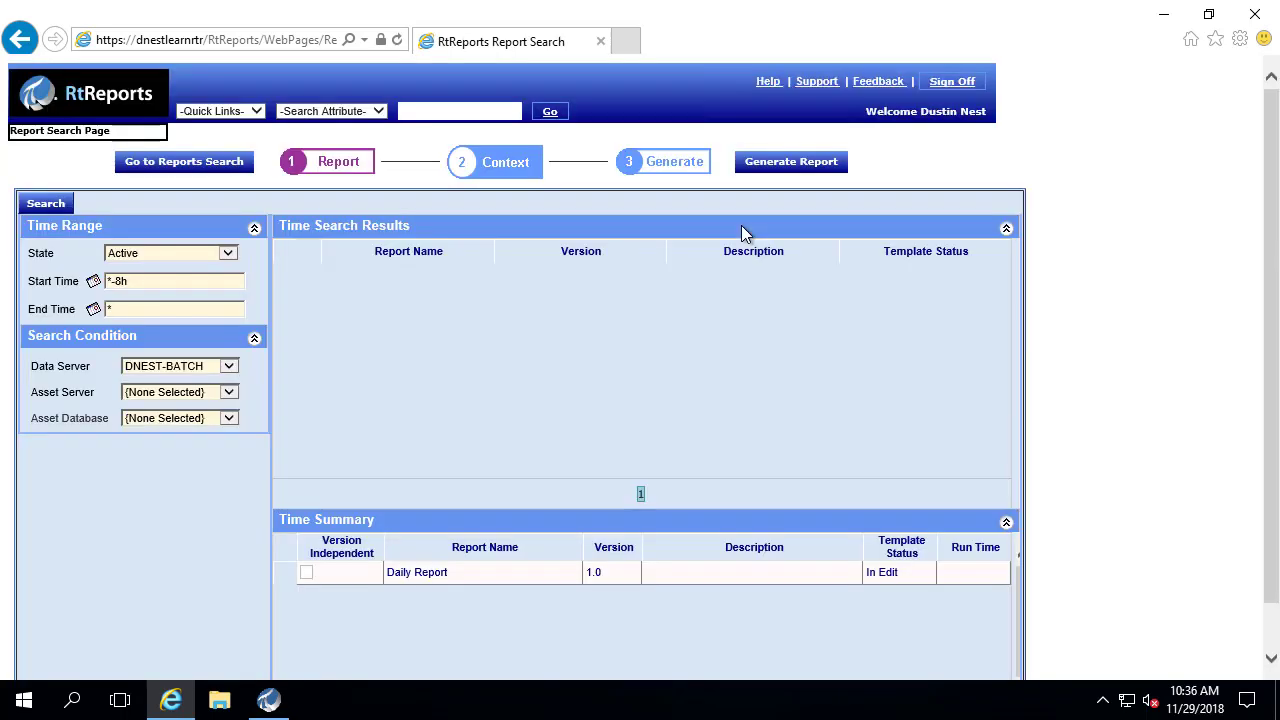
left_click(229, 366)
left_click(211, 380)
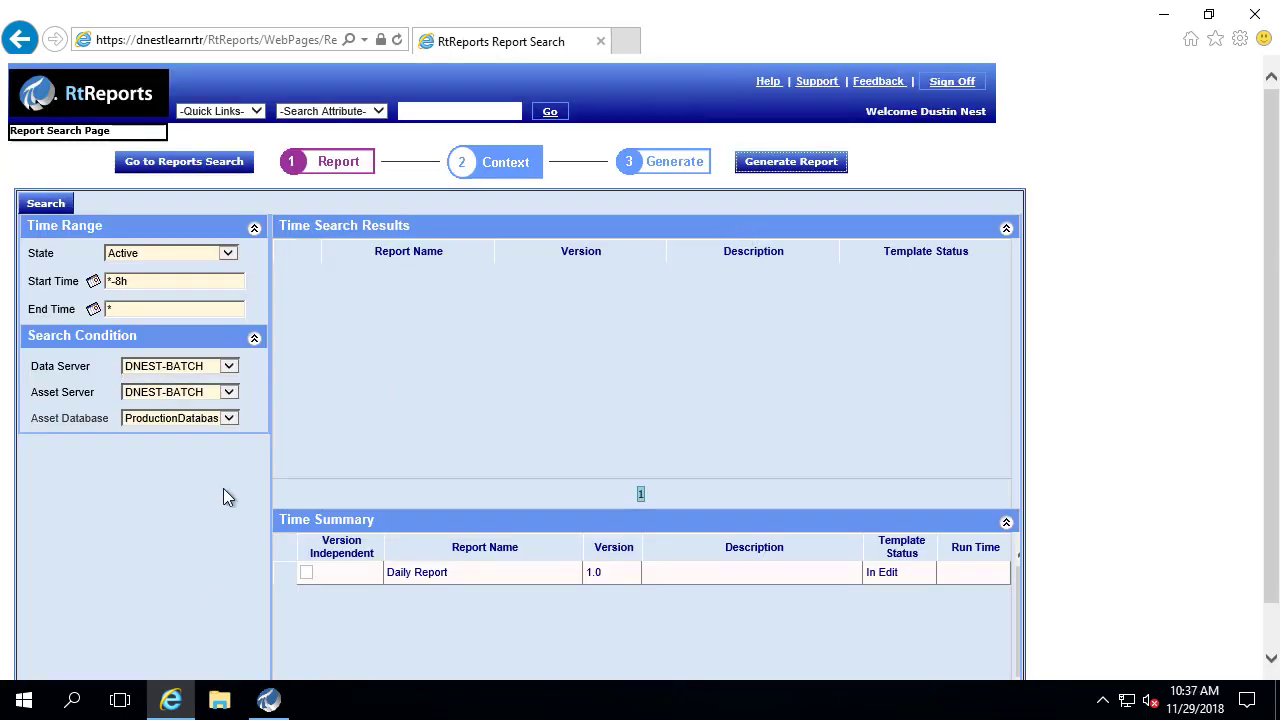
left_click(160, 281)
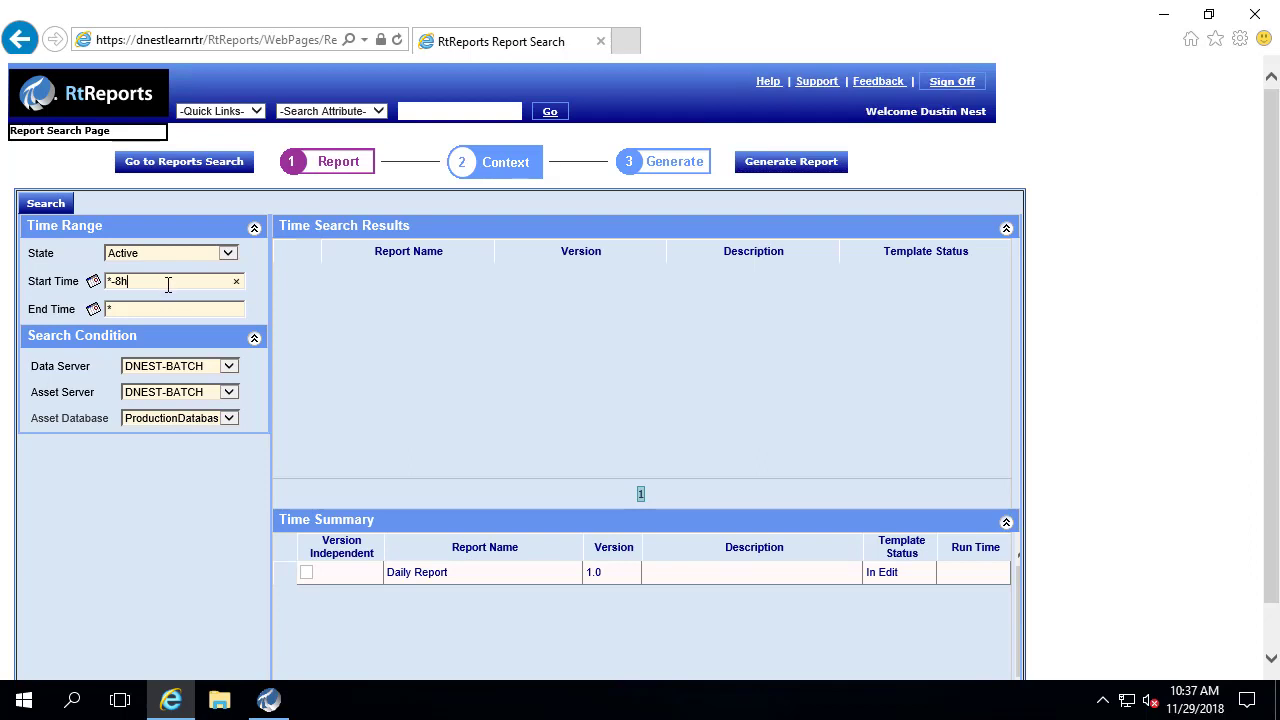
left_click_drag(168, 284, 62, 270)
type("*-5d")
left_click(46, 204)
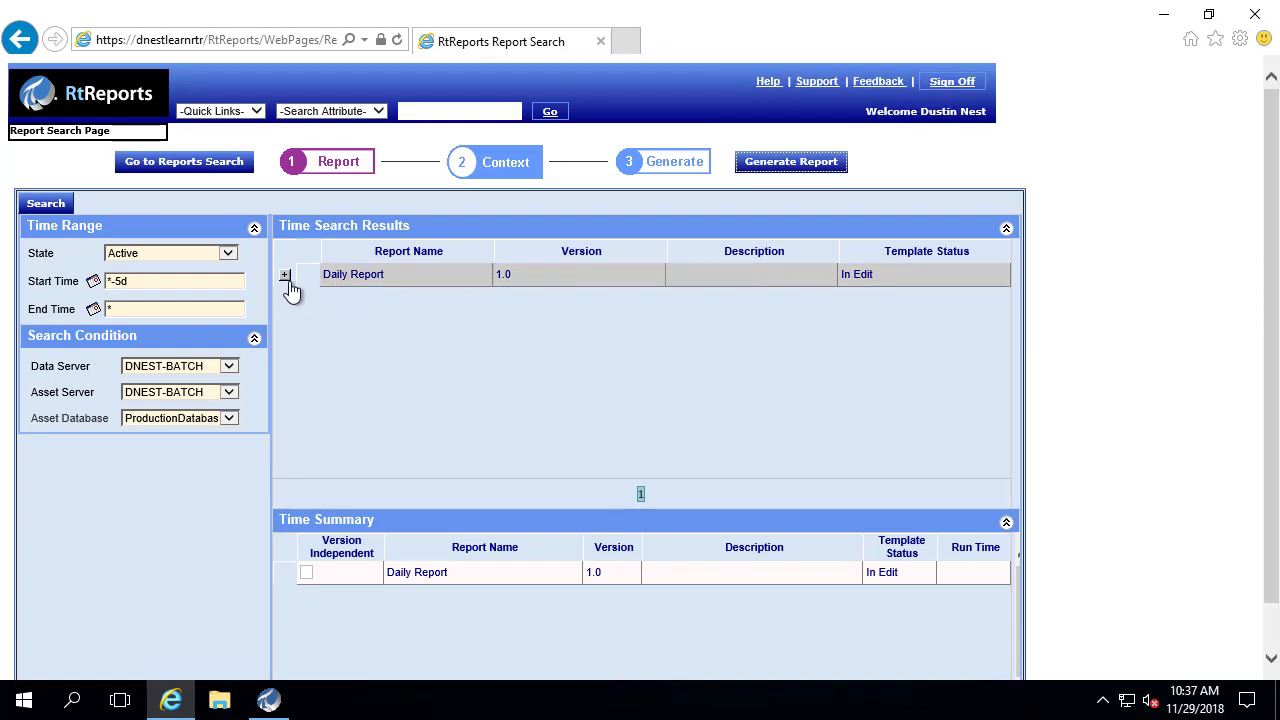
- Expand the Daily Report periods and tick View for the 11/24 run, dismissing the warning
left_click(286, 279)
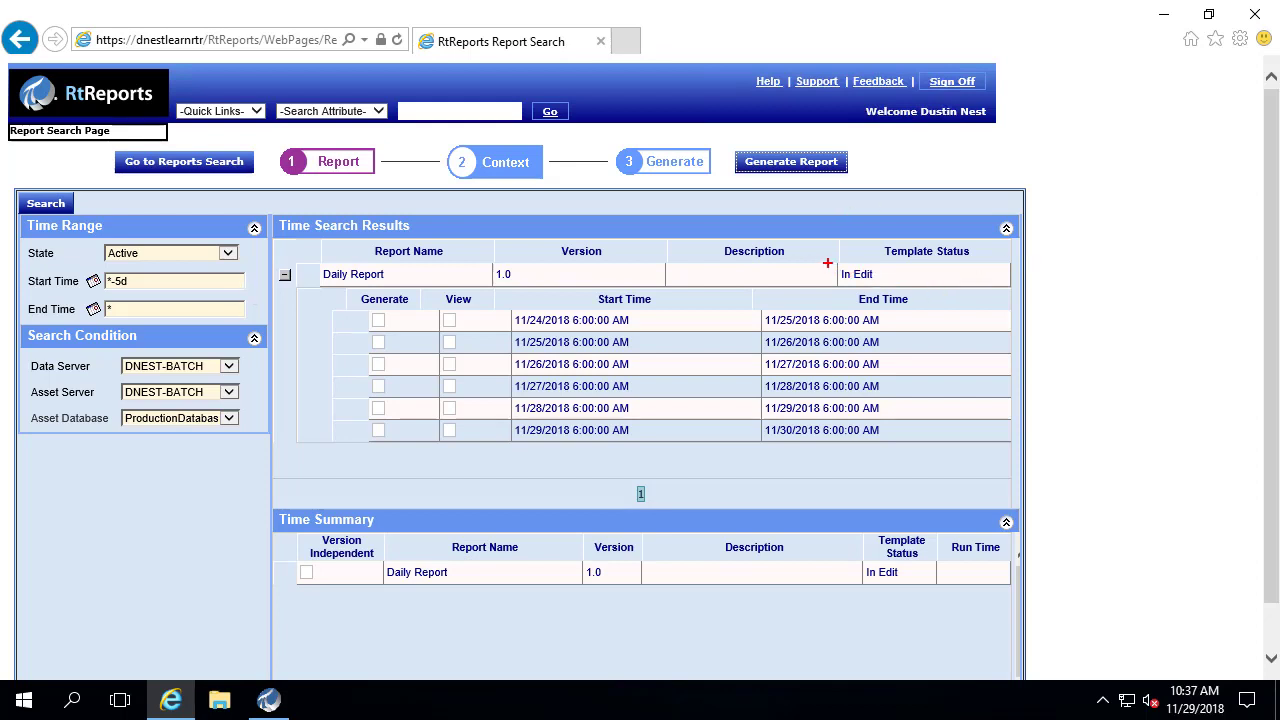
left_click_drag(828, 256, 886, 290)
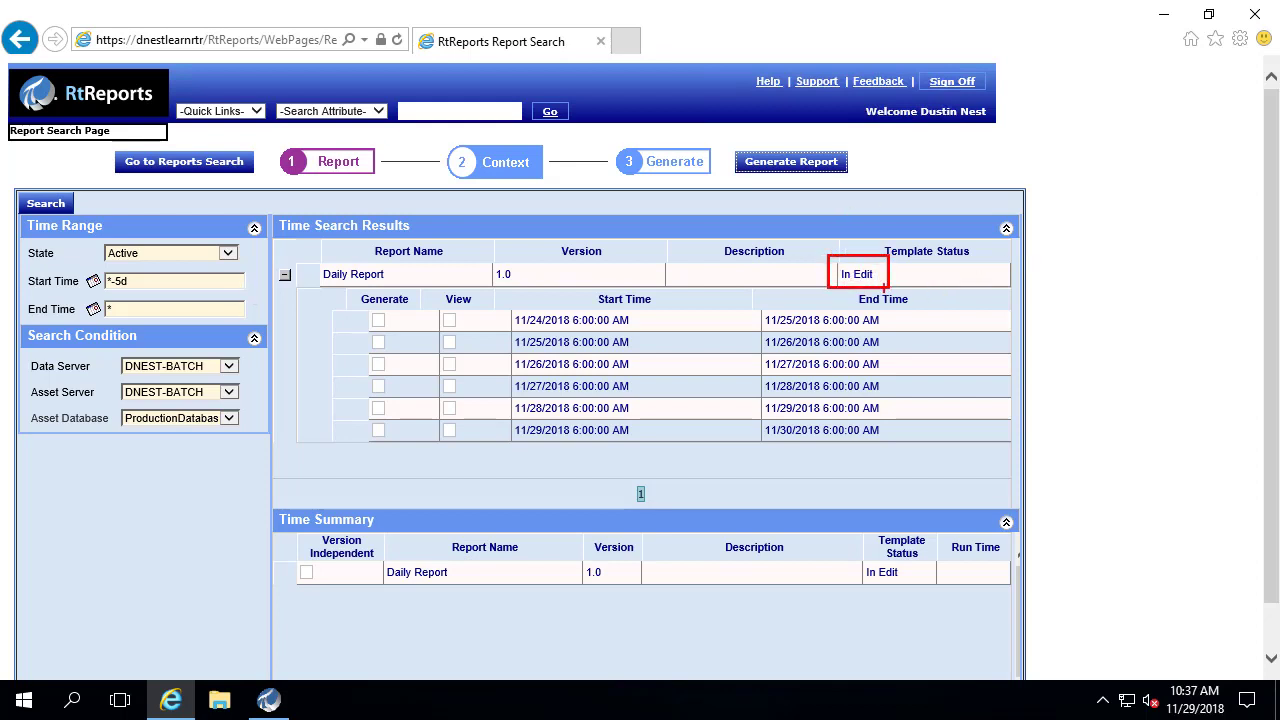
left_click(379, 322)
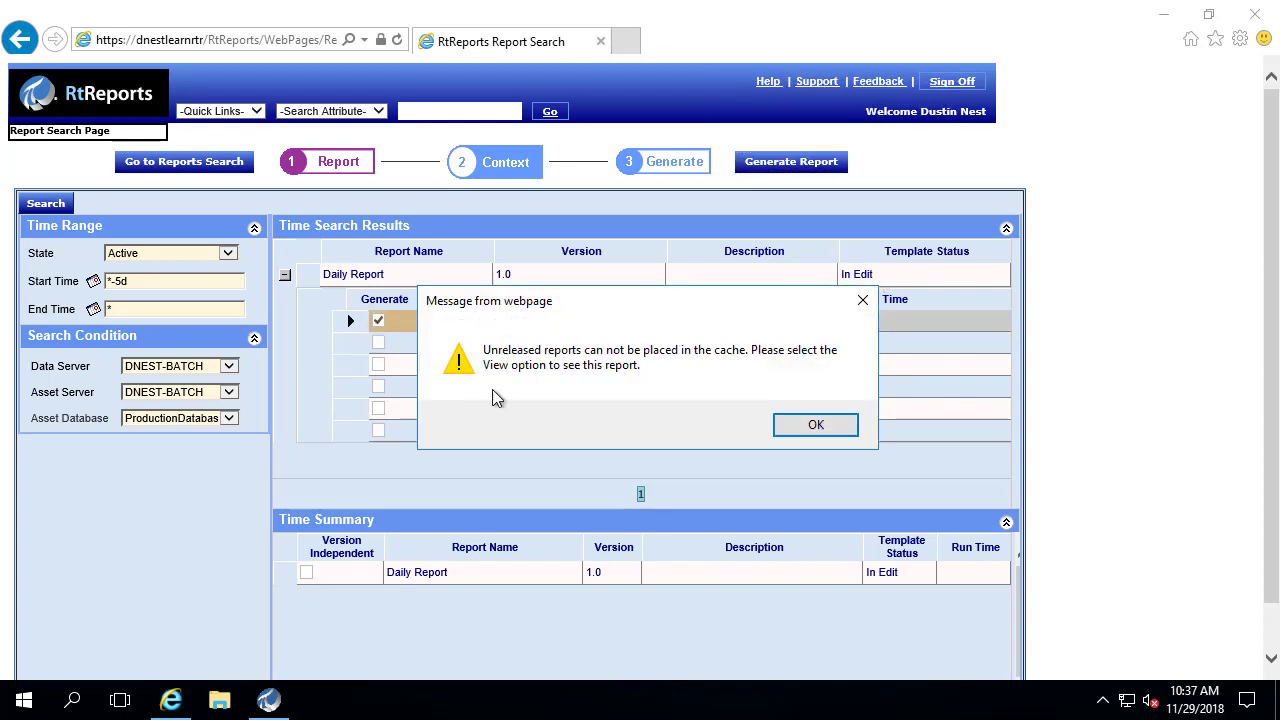
left_click(816, 425)
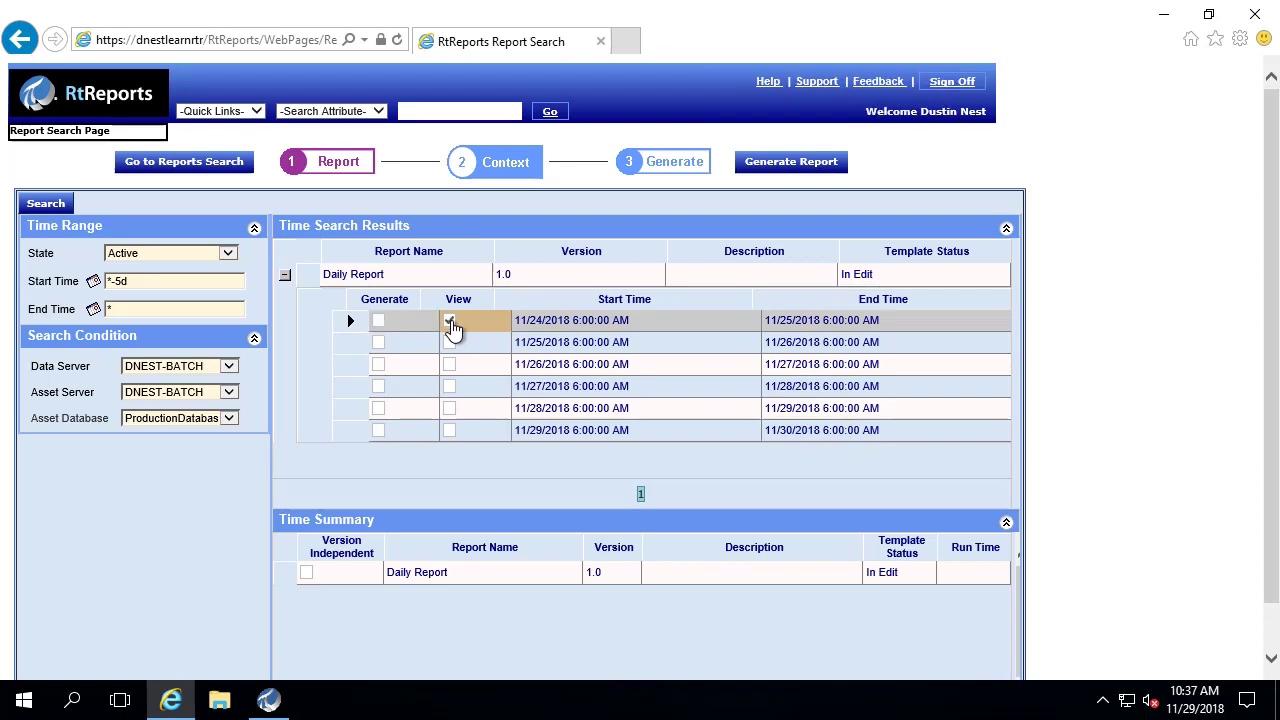
- Generate the 11/24 Daily Report, maximize it, and scroll down to the two 12-hour trends
left_click(779, 172)
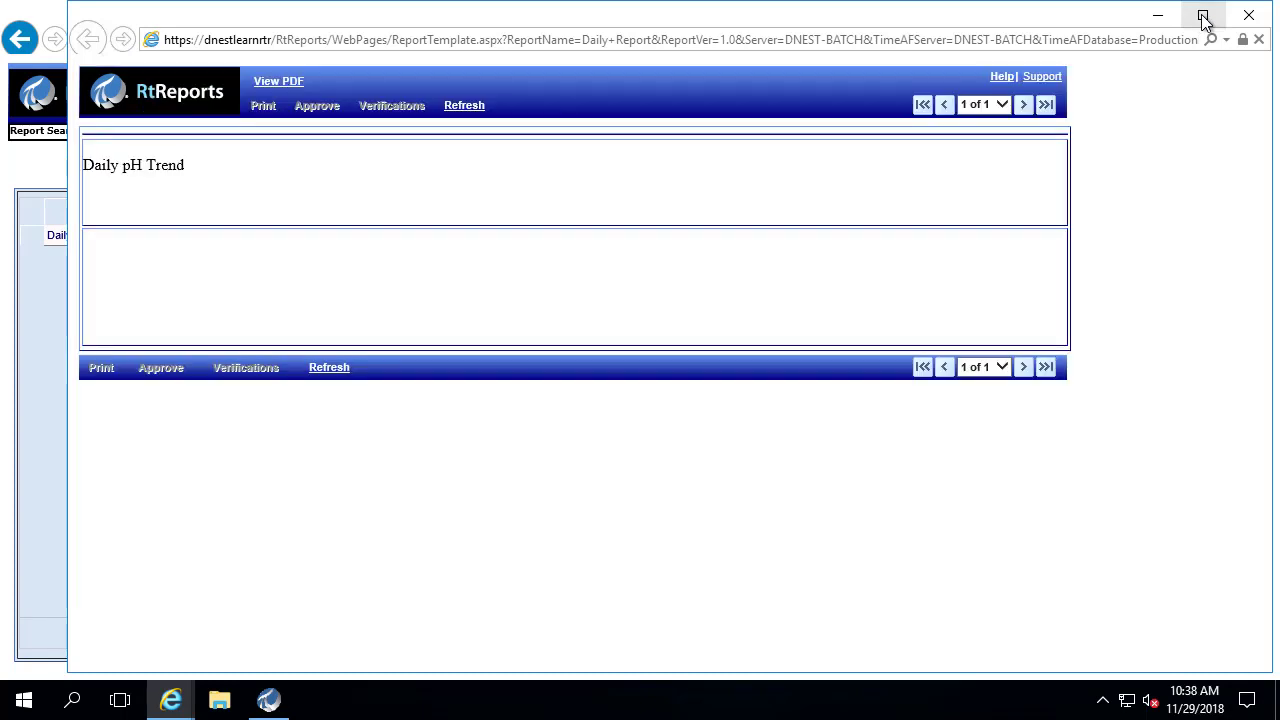
left_click(1203, 18)
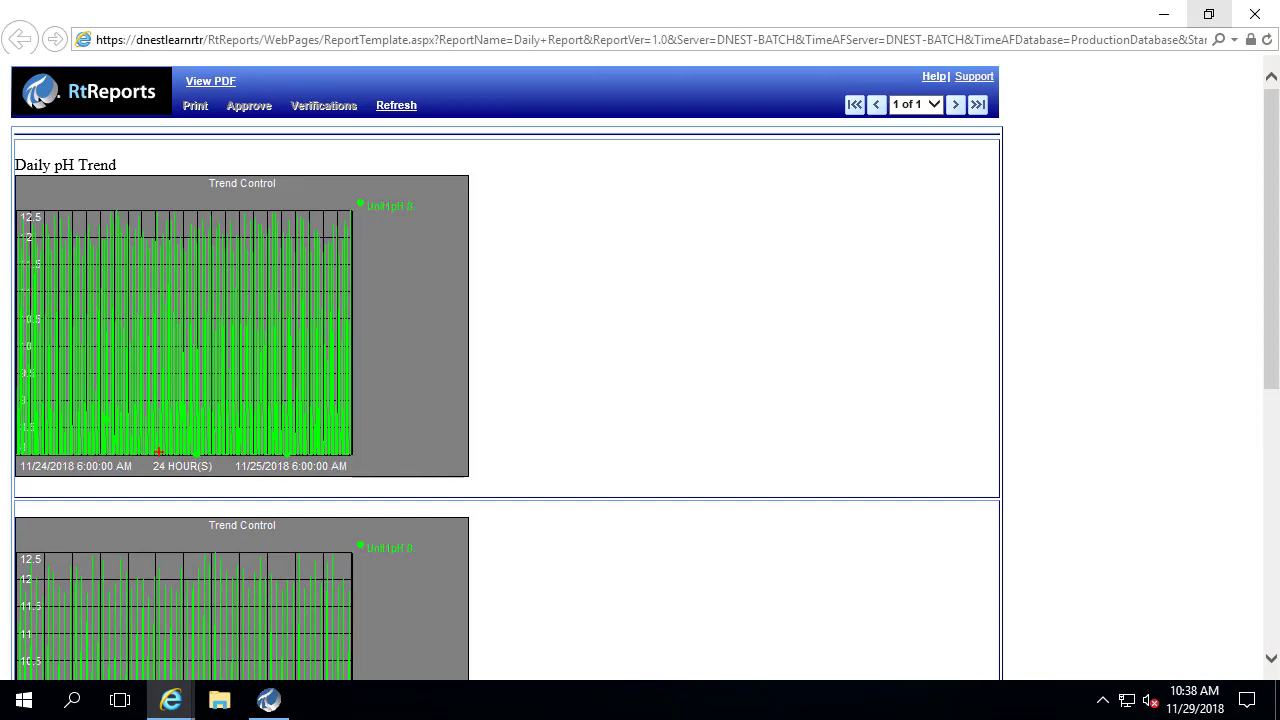
left_click_drag(2, 410, 542, 497)
left_click_drag(1273, 292, 1269, 563)
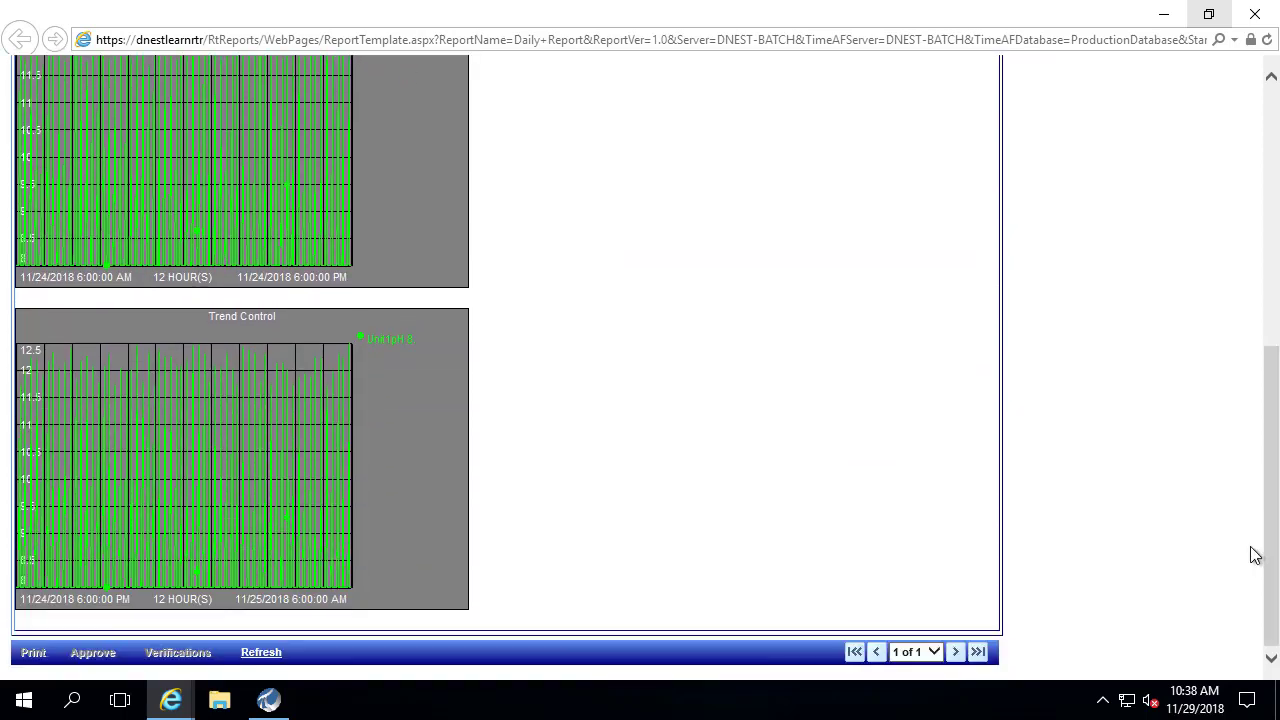
left_click_drag(3, 246, 507, 302)
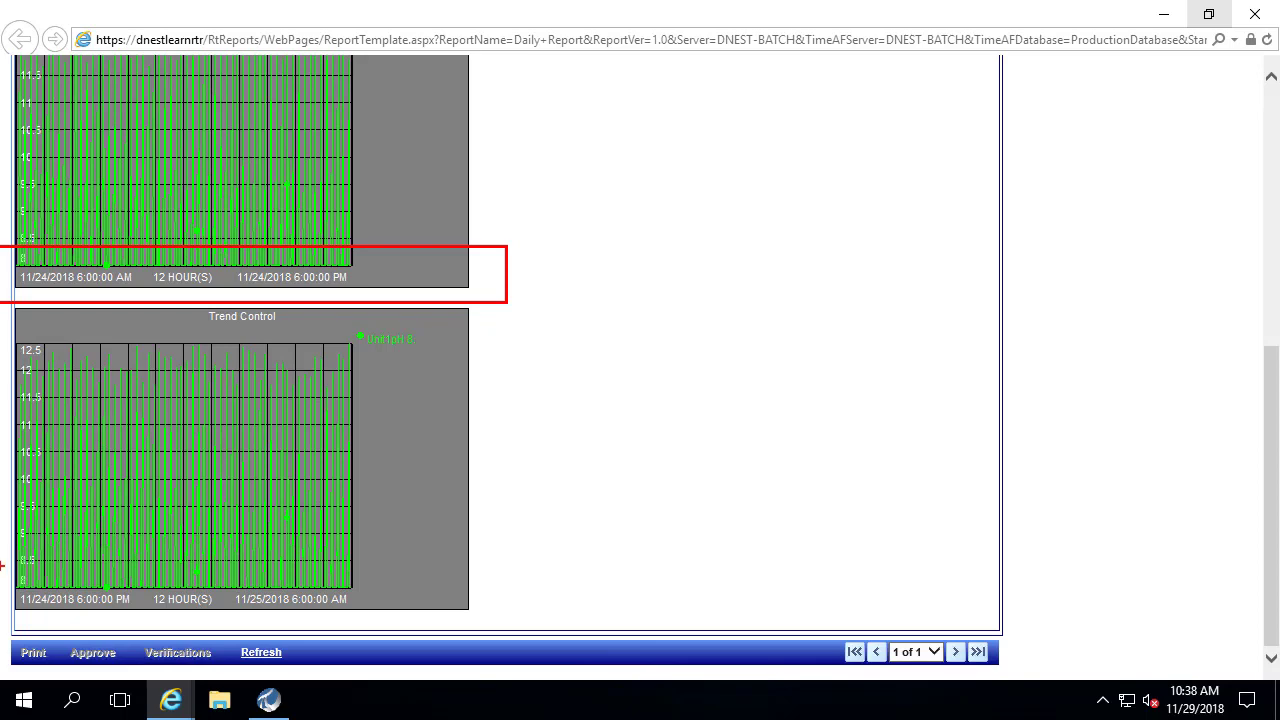